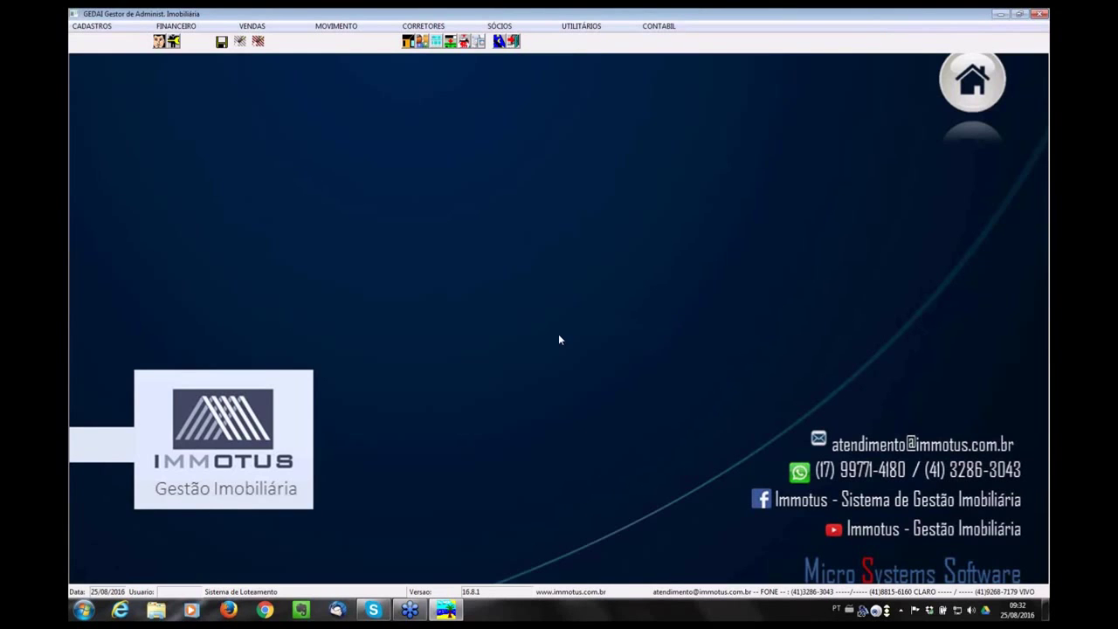
left_click(418, 31)
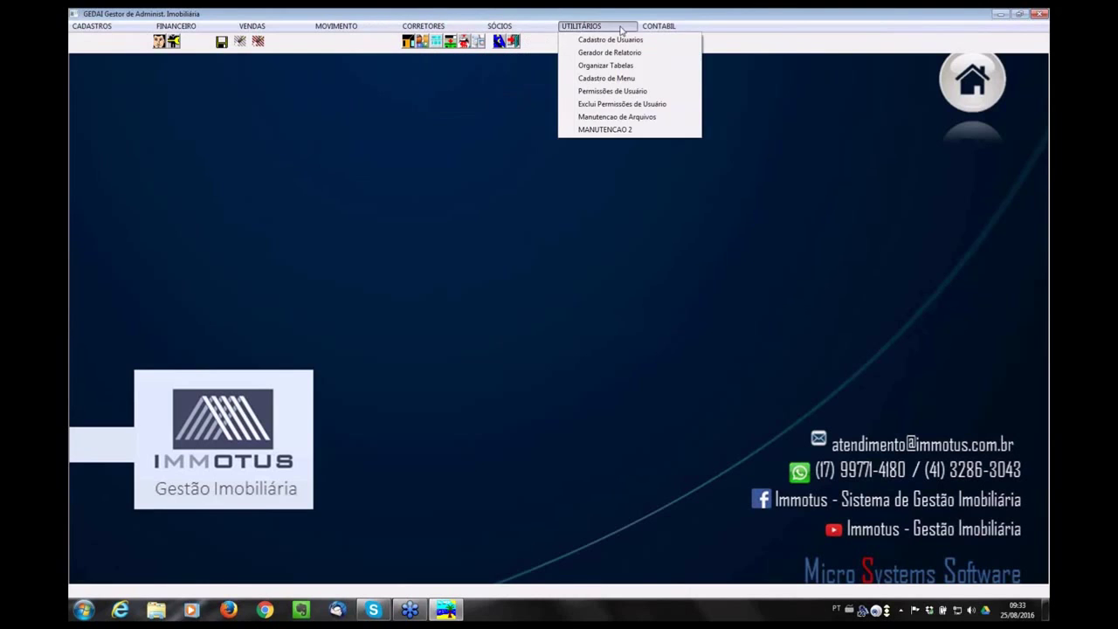
mouse_move(677, 28)
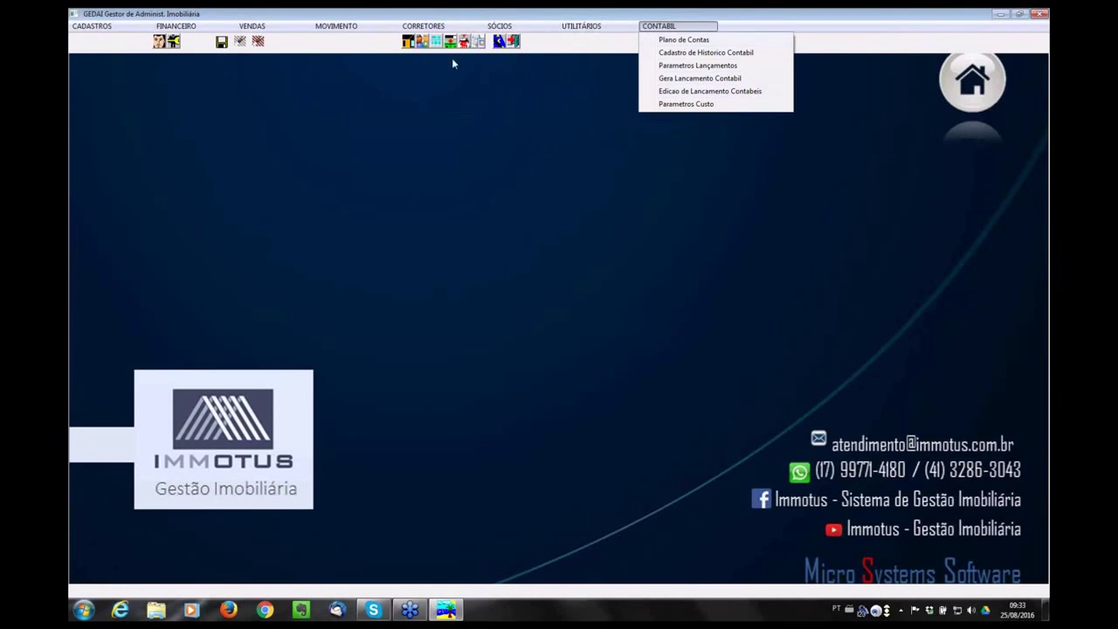
mouse_move(192, 27)
mouse_move(332, 28)
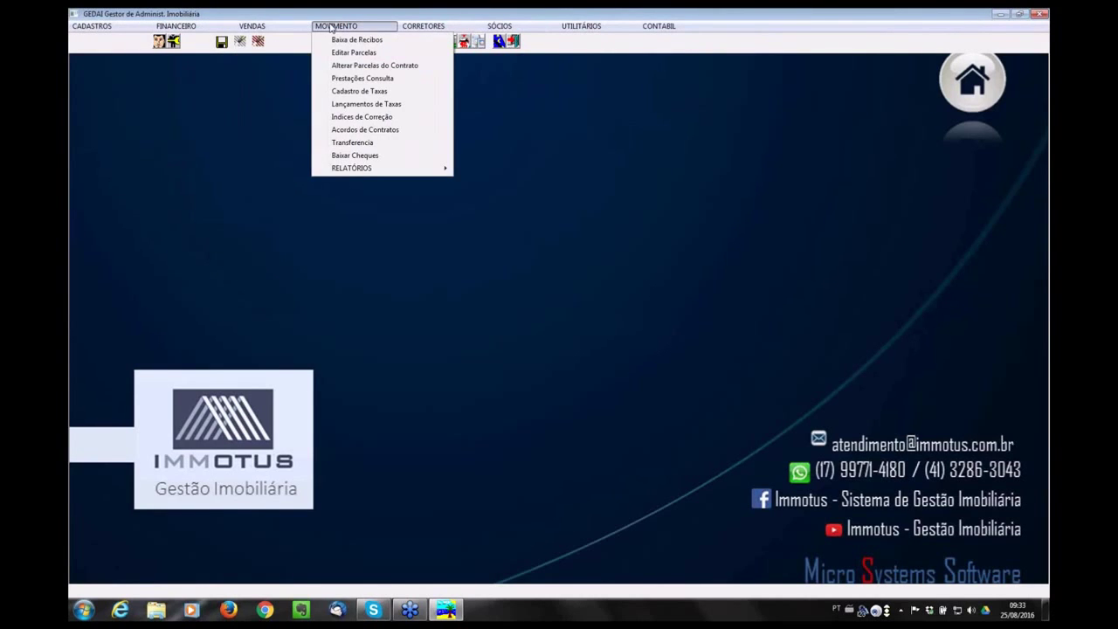
mouse_move(420, 30)
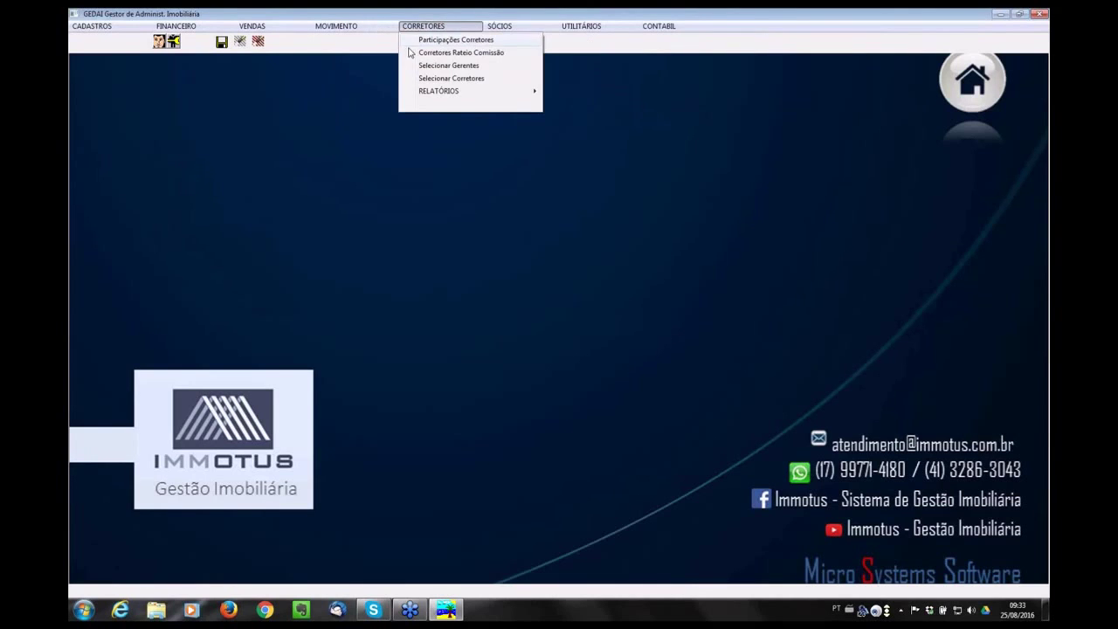
left_click(288, 135)
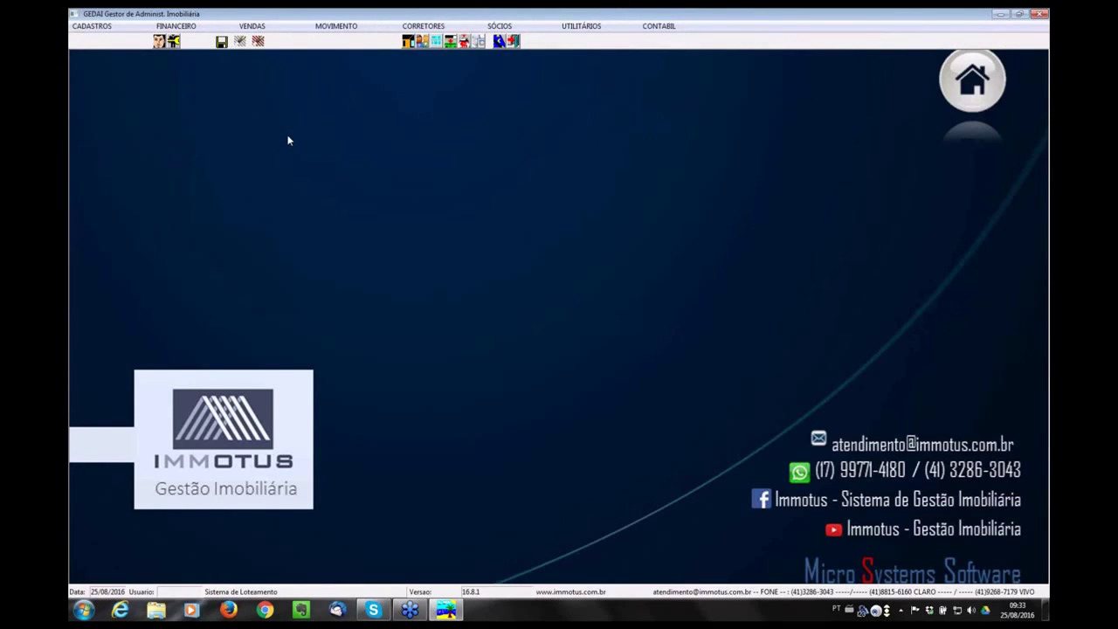
Open the Administradora registration and load the DEMONSTRACAO company record.
left_click(91, 26)
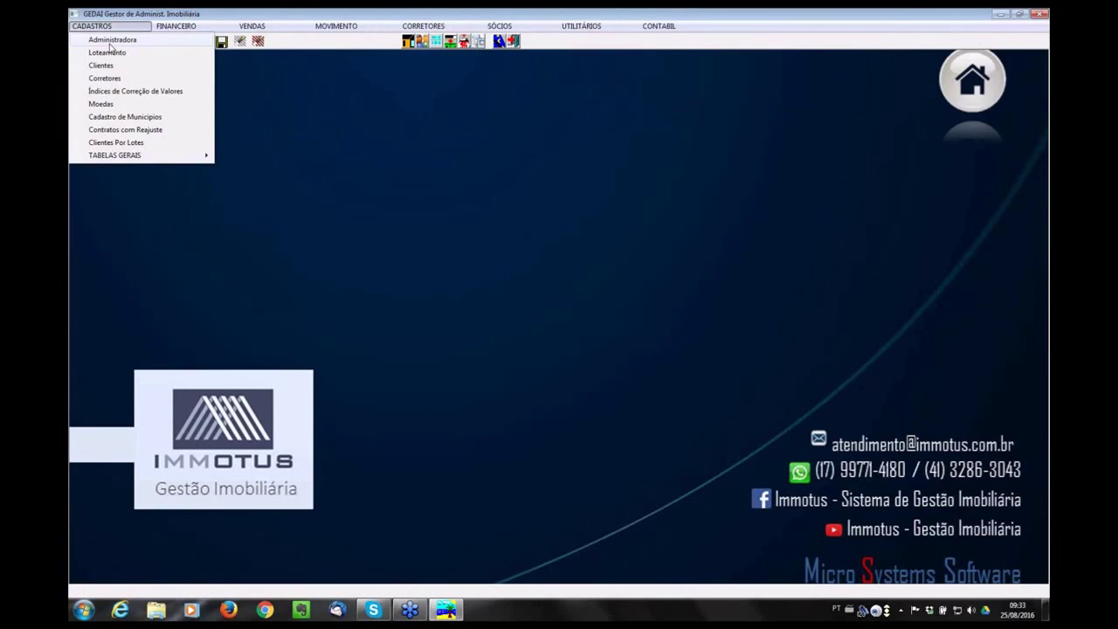
left_click(110, 42)
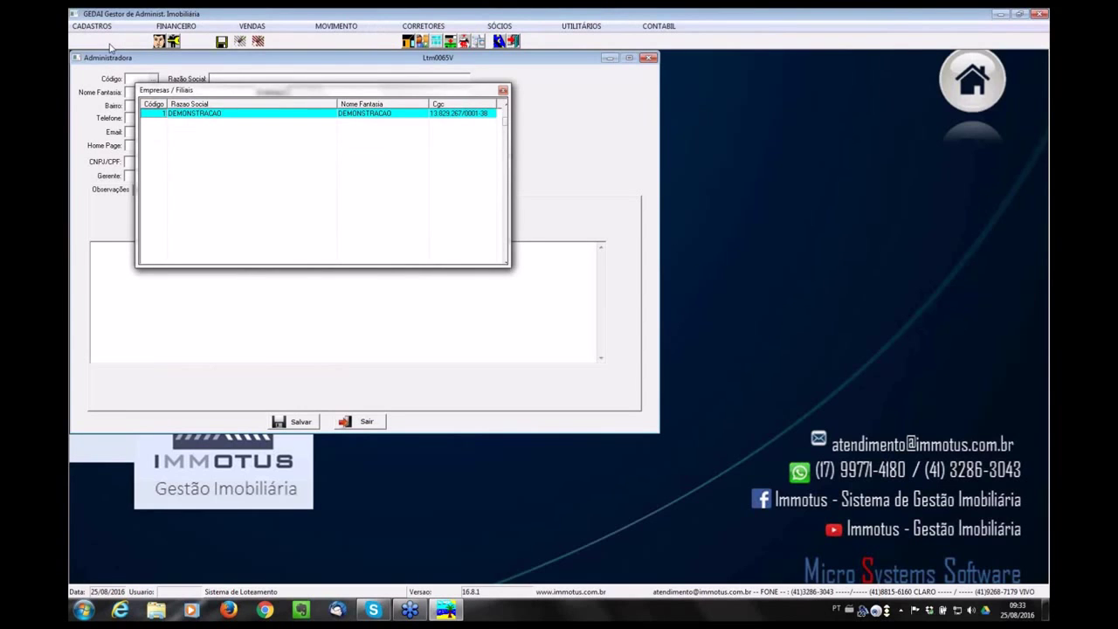
key("Return")
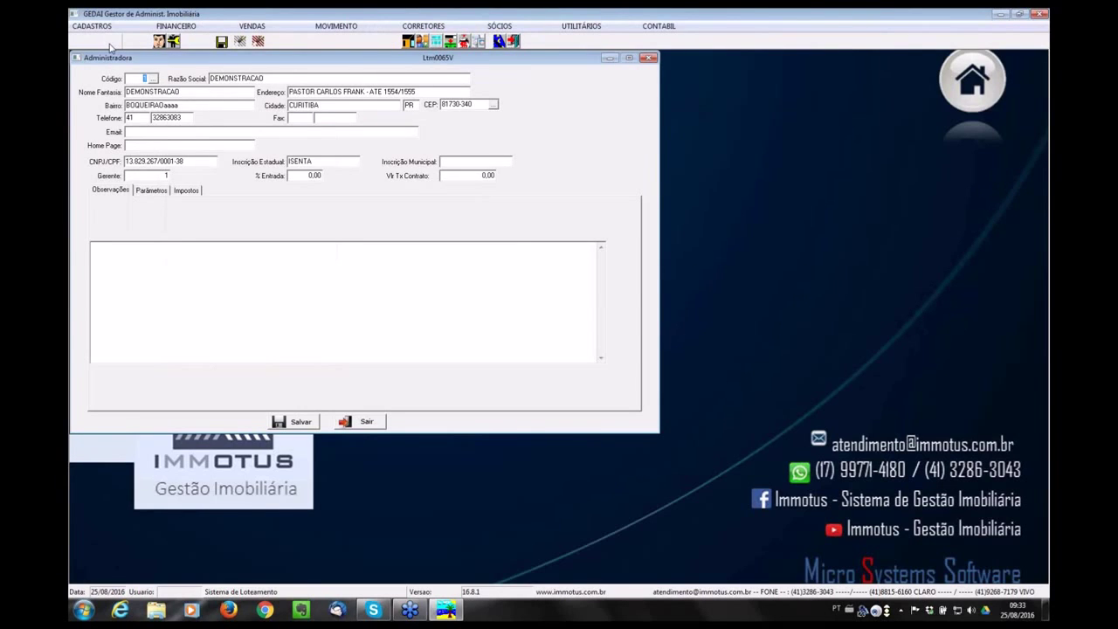
Set both the company's Razão Social and Nome Fantasia to TREINAMENTO and save the record.
key("Tab")
type("t")
type("TREINA")
type("MENTO")
key("Tab")
type("TREINAMENTO")
key("Tab")
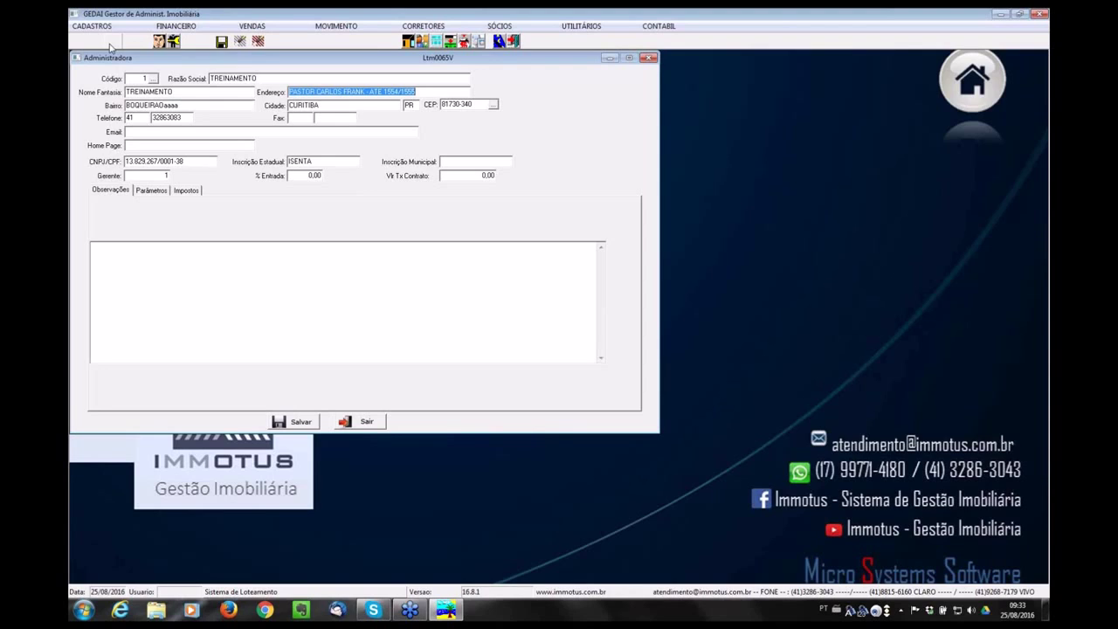
key("Tab")
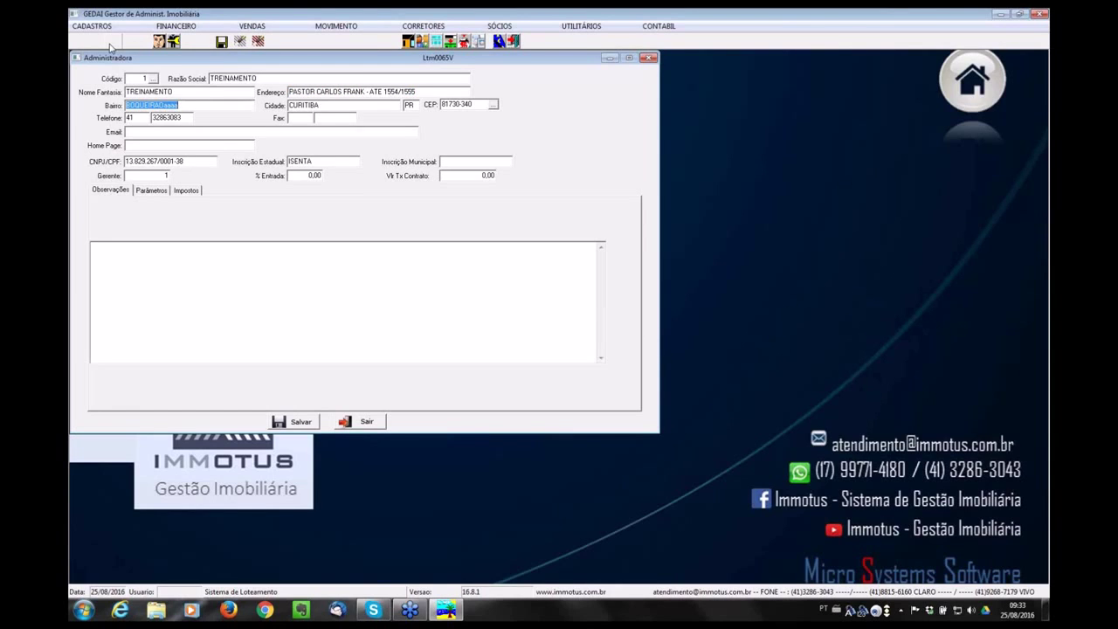
key("Tab")
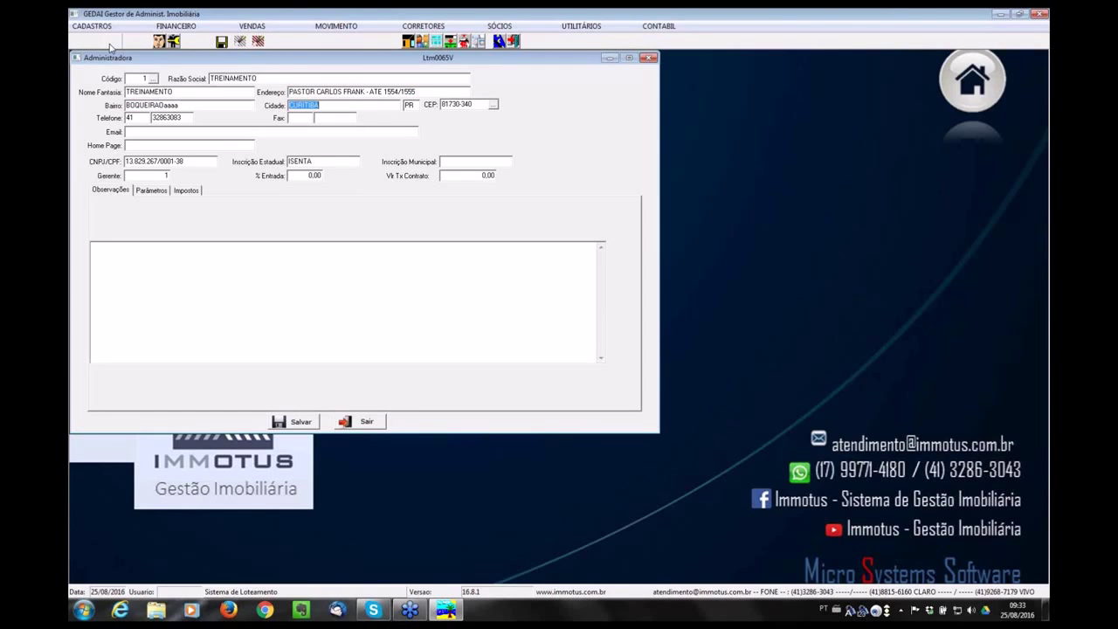
key("Tab")
key("Tab")
key("Tab")
left_click(297, 422)
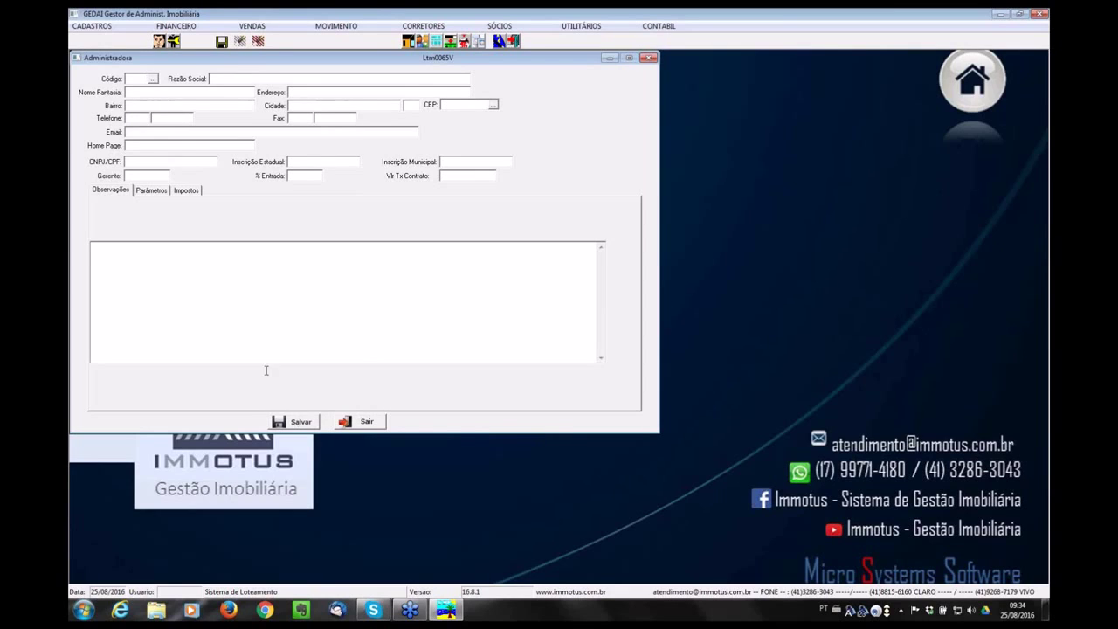
Reload the TREINAMENTO company record to check its saved data, and close the Administradora form.
left_click(153, 79)
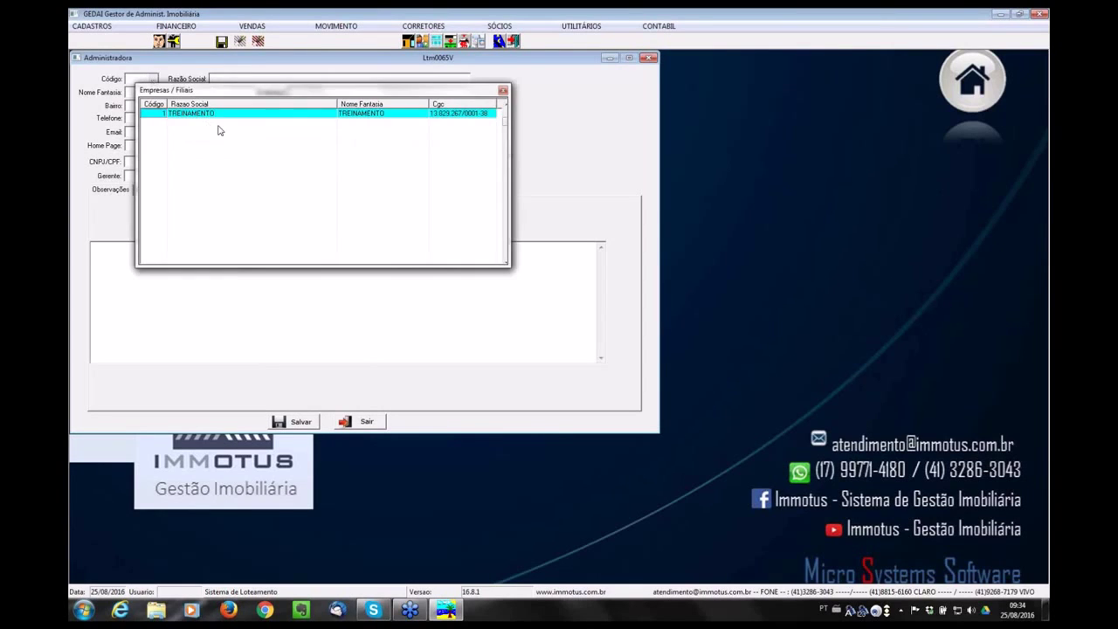
double_click(219, 115)
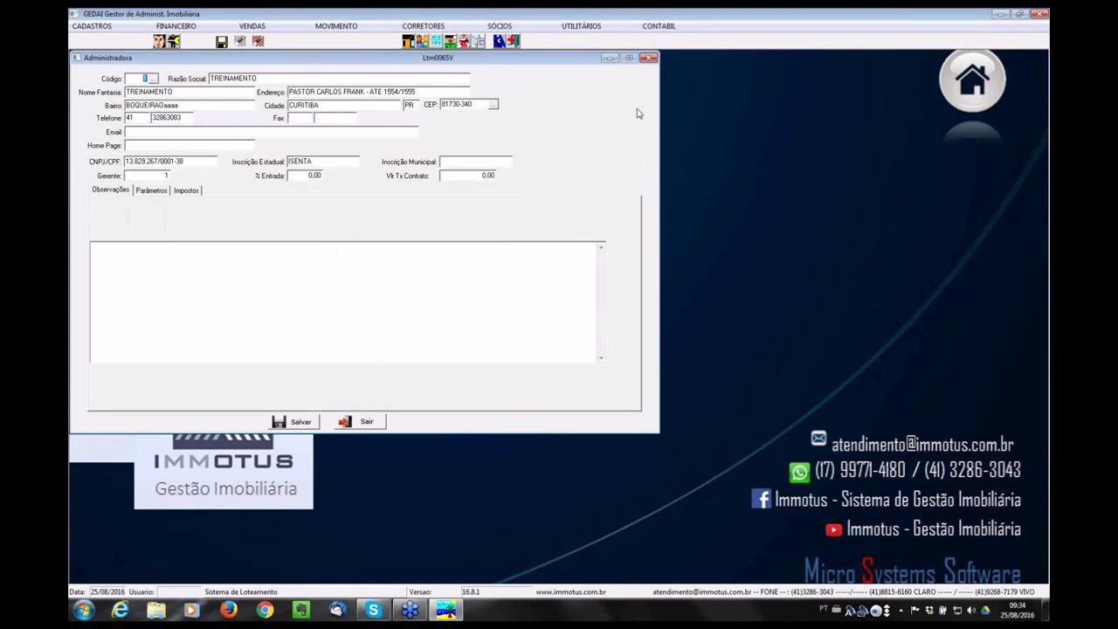
left_click(648, 58)
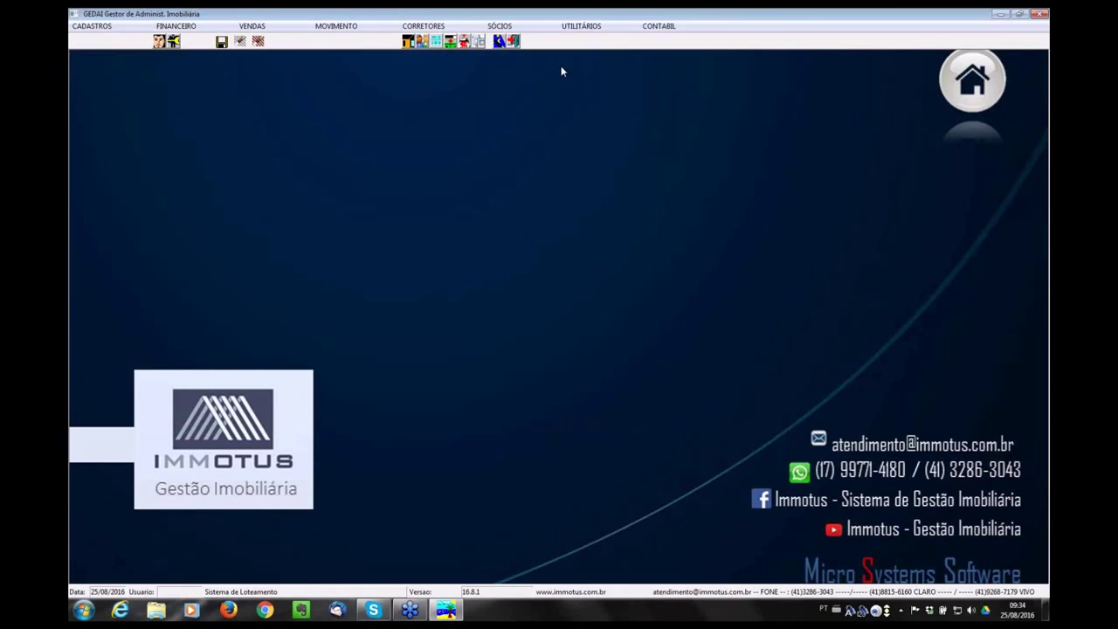
Open the Cadastro de Municipios and add a new municipality with the Denominação LONDRINA.
left_click(98, 26)
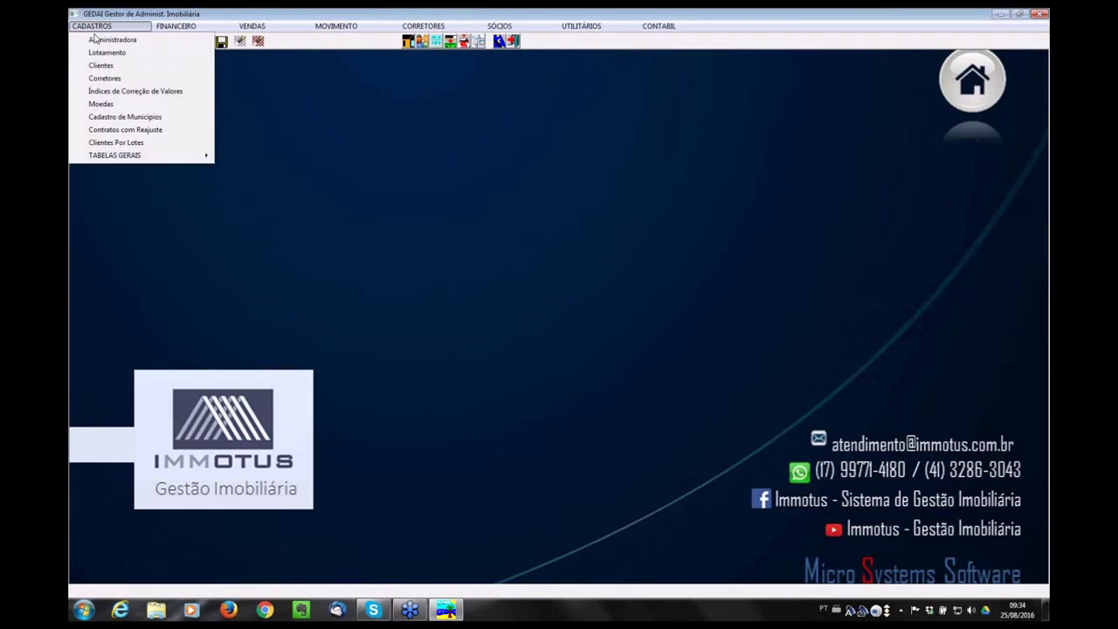
left_click(122, 117)
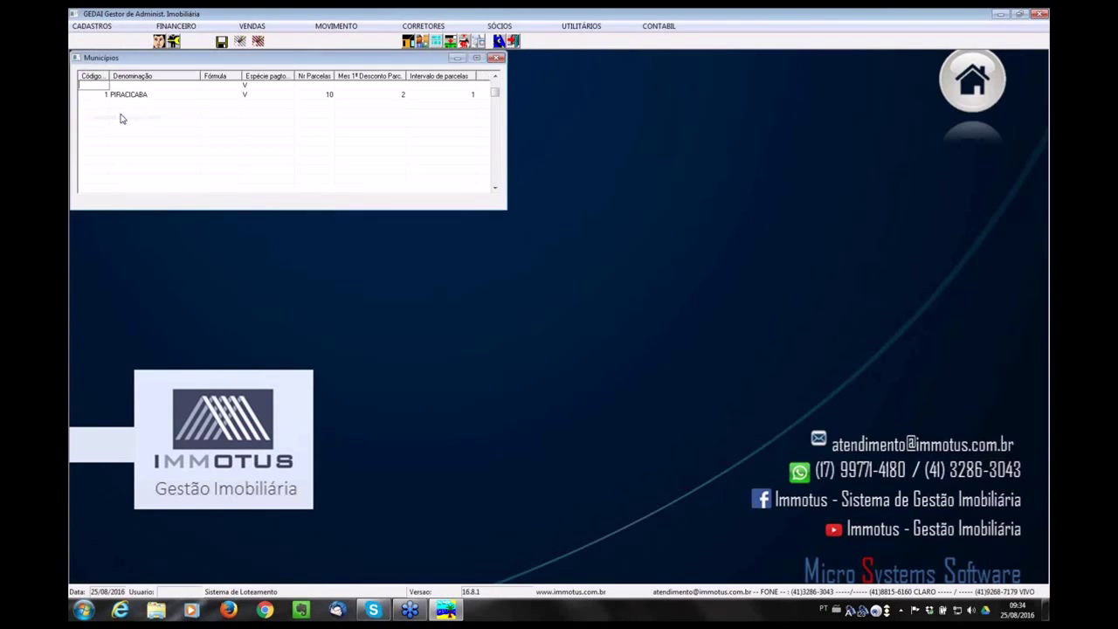
key("Down")
left_click(107, 94)
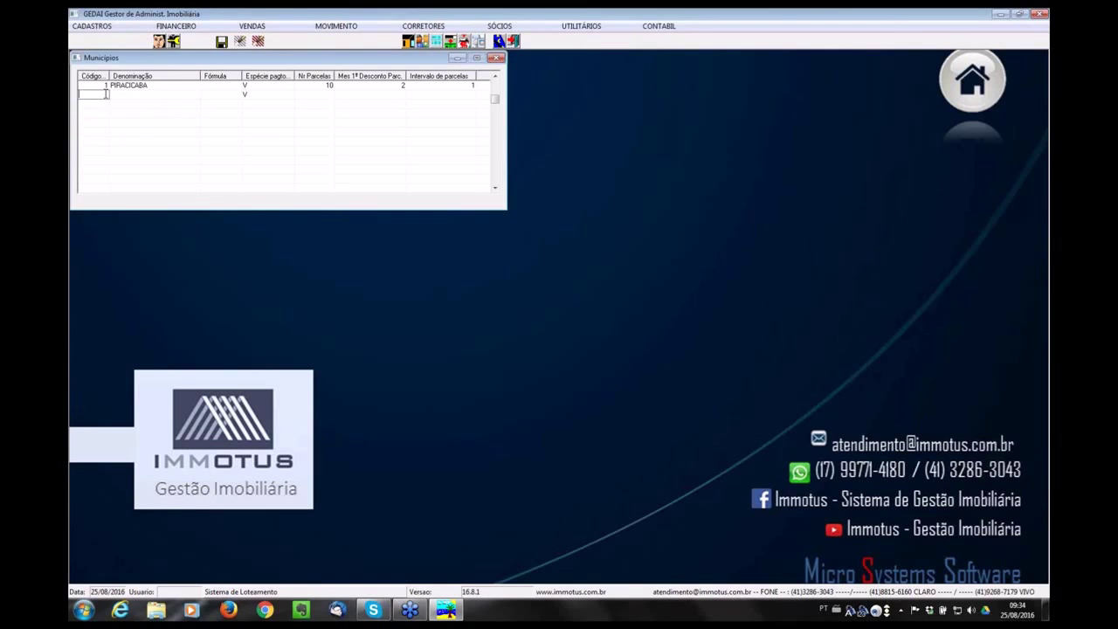
key("Tab")
type("LONDRINA")
key("Tab")
Give LONDRINA payment type V, 10 installments and first discount month 2, and close the municipality registration.
key("Tab")
type("P")
key("Tab")
key("Return")
type("V")
key("Tab")
type("10")
key("Tab")
type("2")
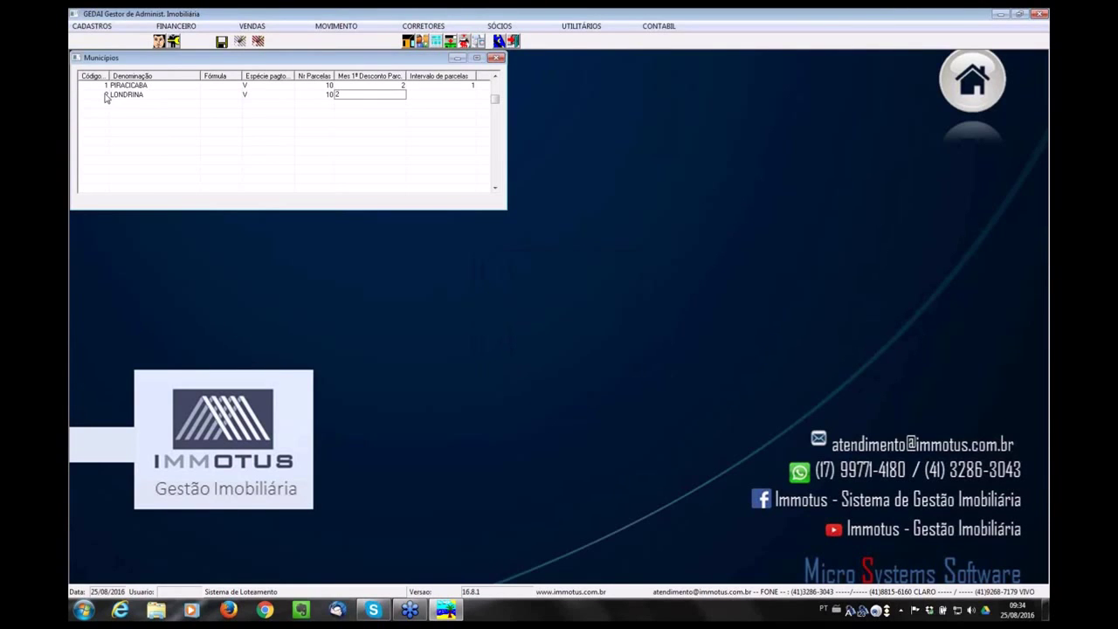
key("Tab")
key("Tab")
left_click(496, 58)
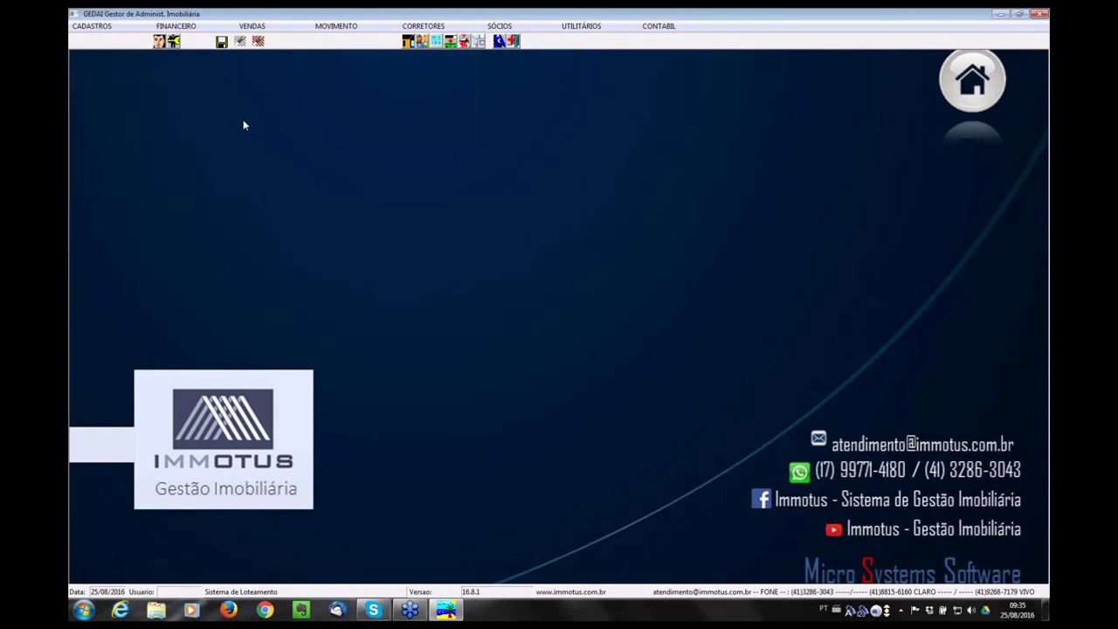
Open the Tabela de Preços form from the general tables and place its window nearer the middle of the workspace.
left_click(88, 27)
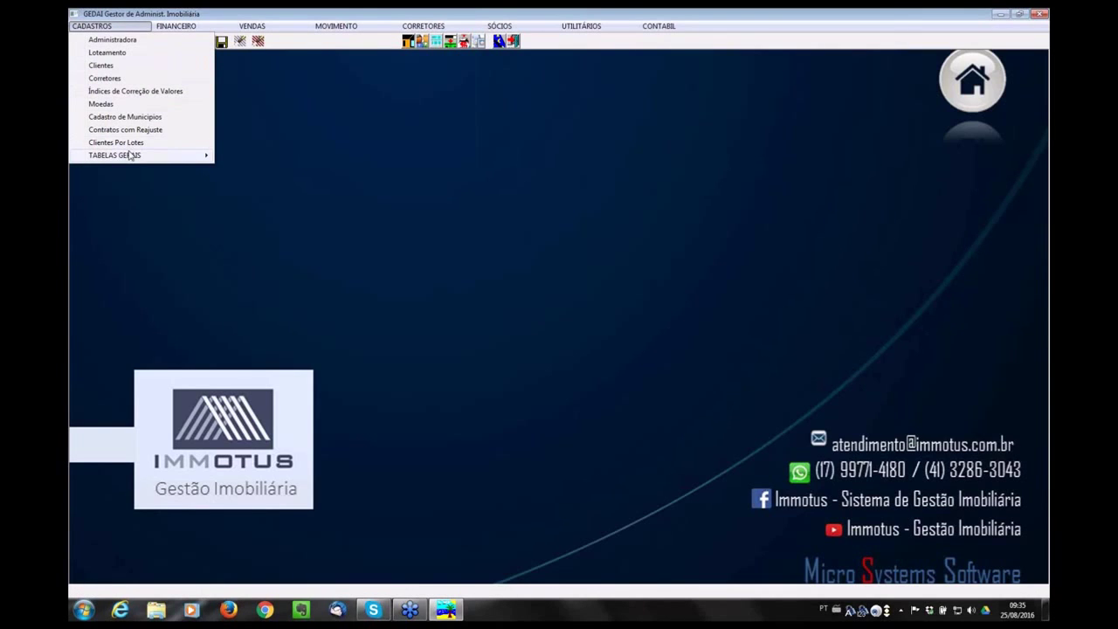
mouse_move(132, 155)
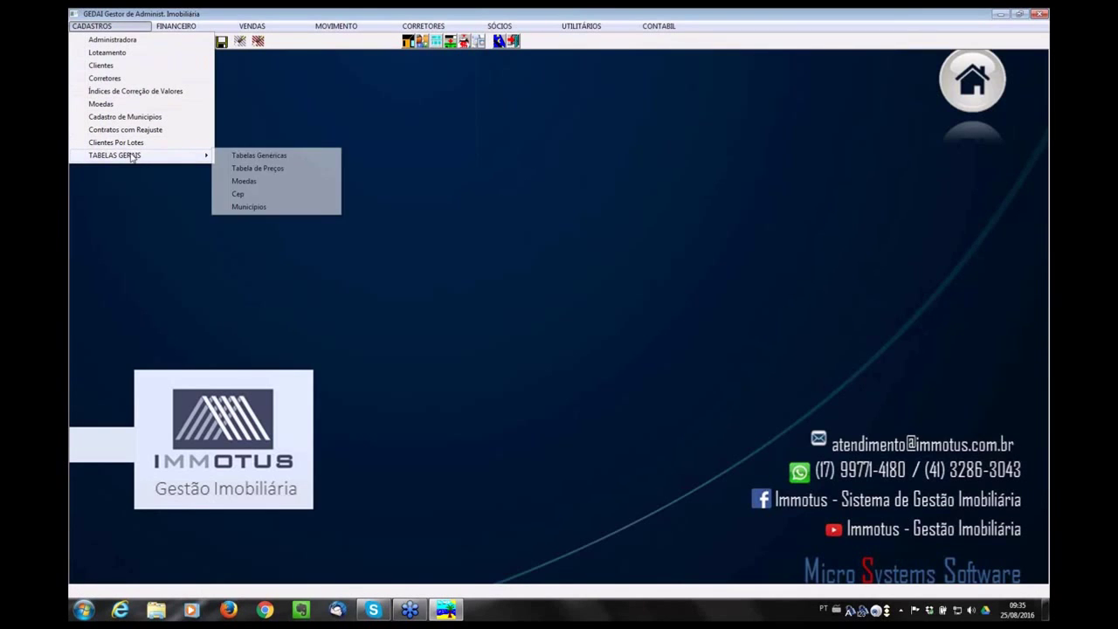
left_click(270, 168)
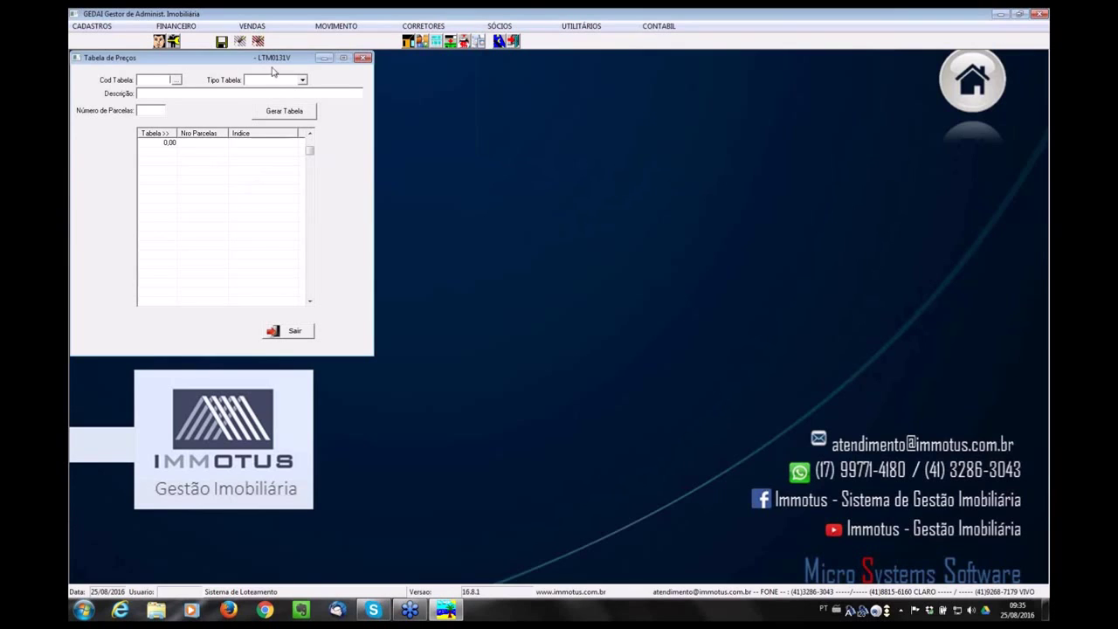
left_click_drag(274, 63, 515, 122)
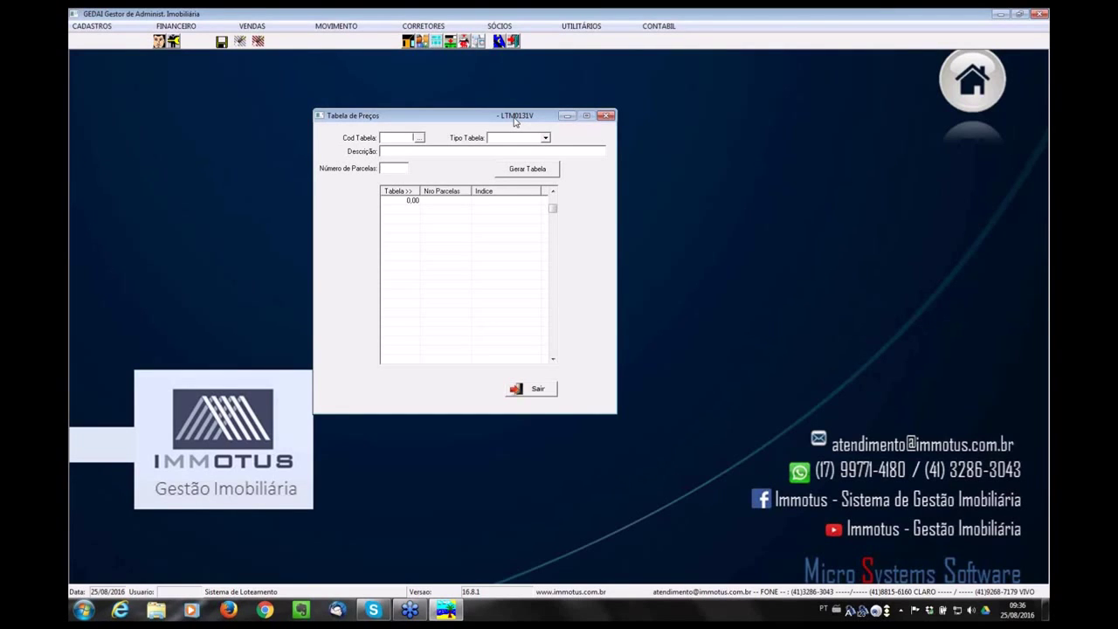
Load the TABELA FIXA and VENDA 8% price tables one after the other to review their installments and indices.
key("Return")
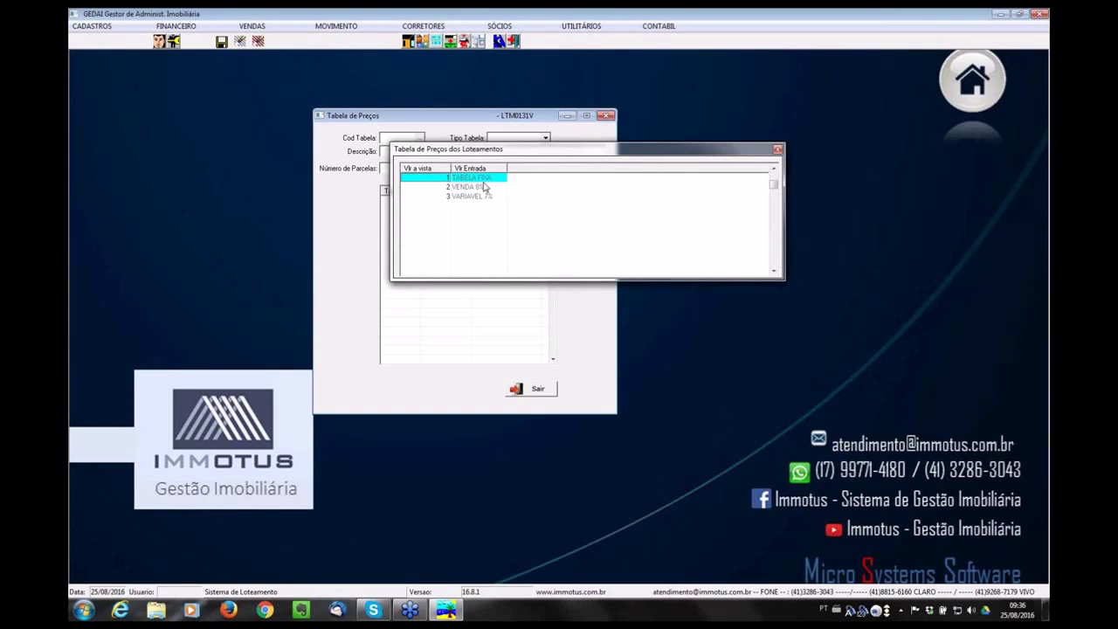
double_click(484, 182)
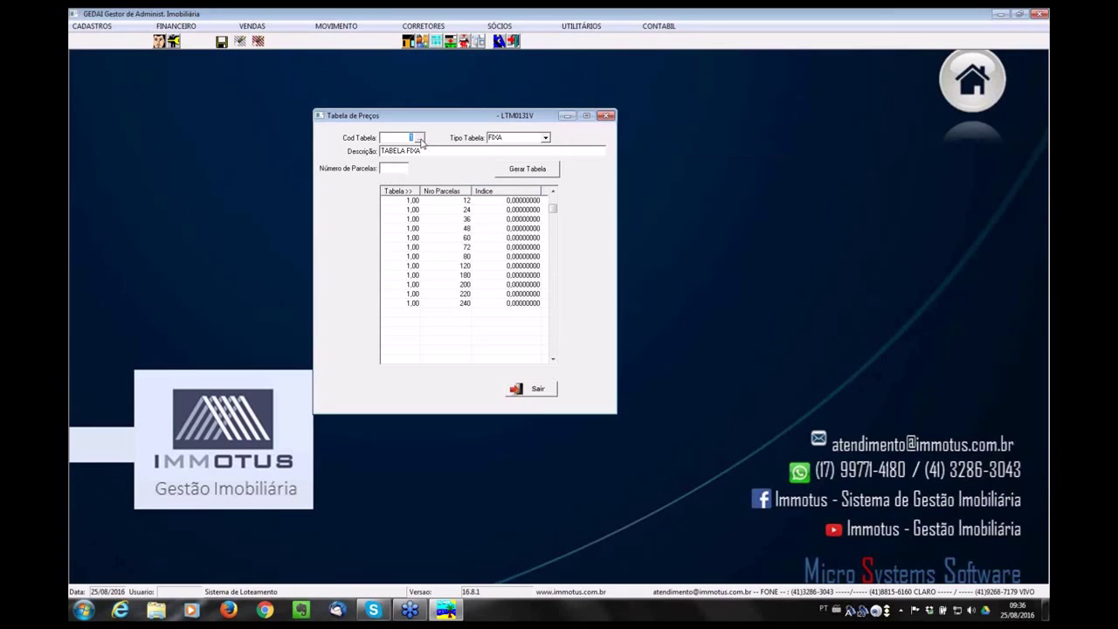
left_click(421, 141)
double_click(483, 192)
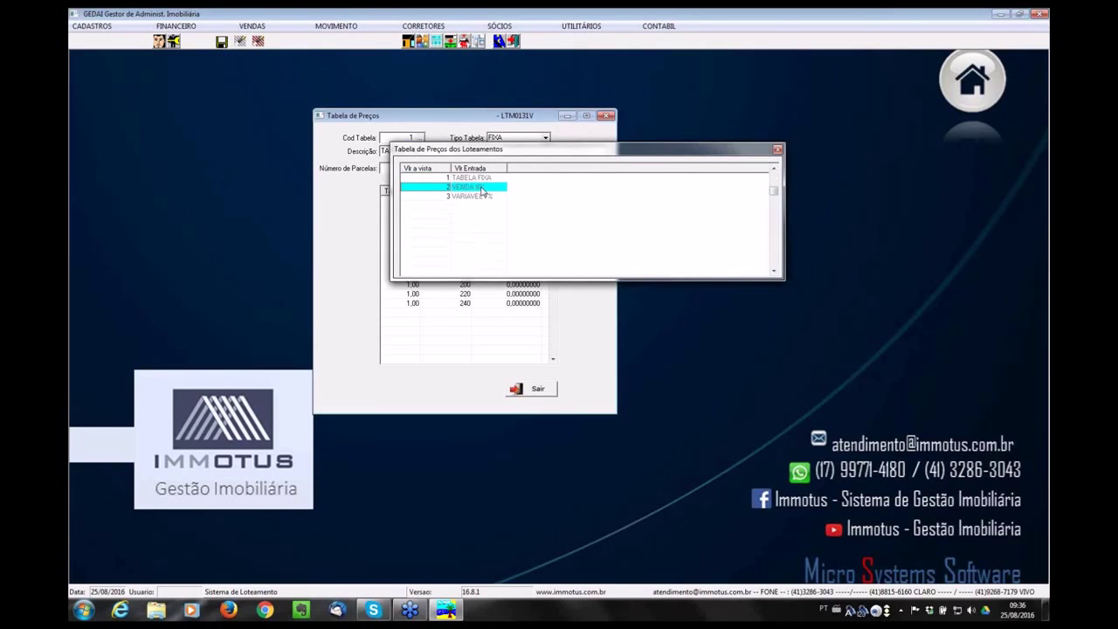
key("Tab")
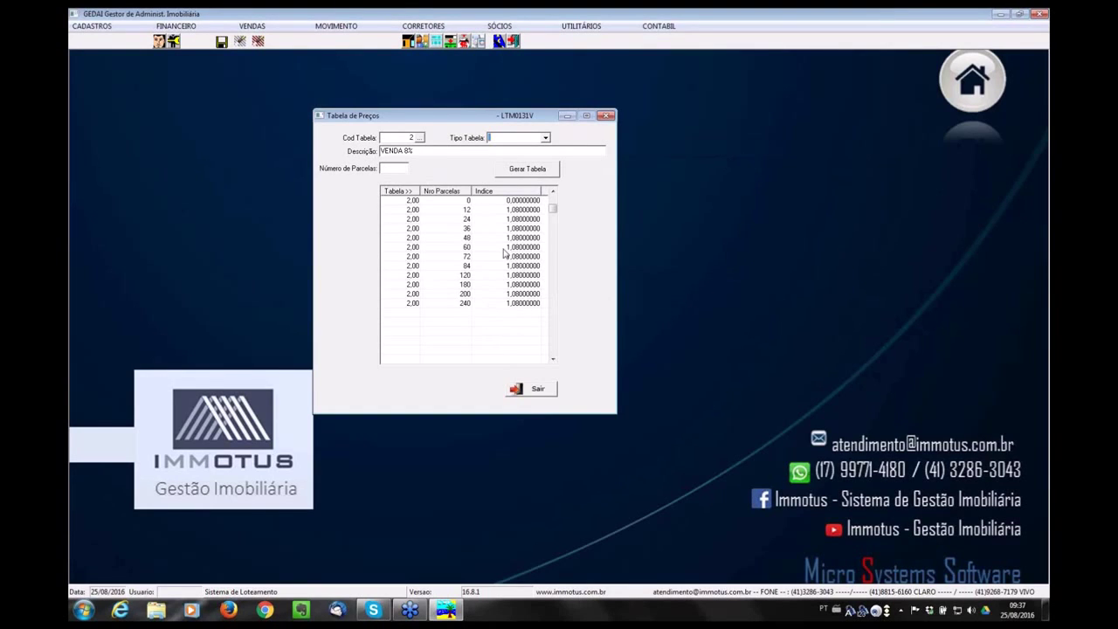
Load the VARIAVEL 7% price table and add a row for 240 installments with index 1,07.
left_click(420, 138)
double_click(470, 200)
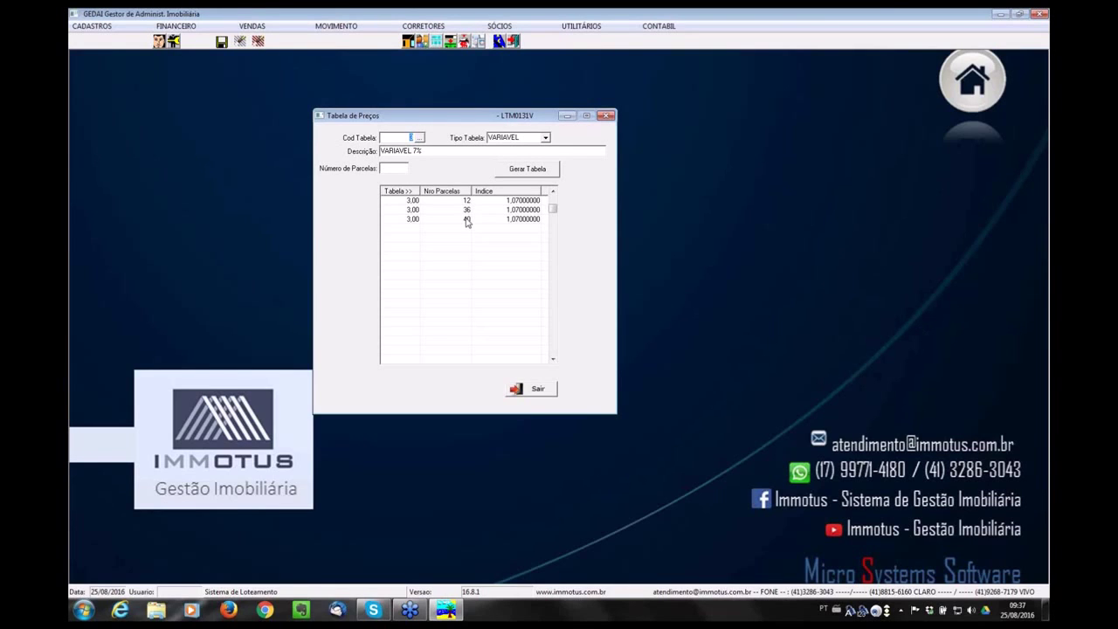
left_click(408, 230)
left_click(413, 229)
key("Tab")
type("240")
key("Tab")
type("1,07")
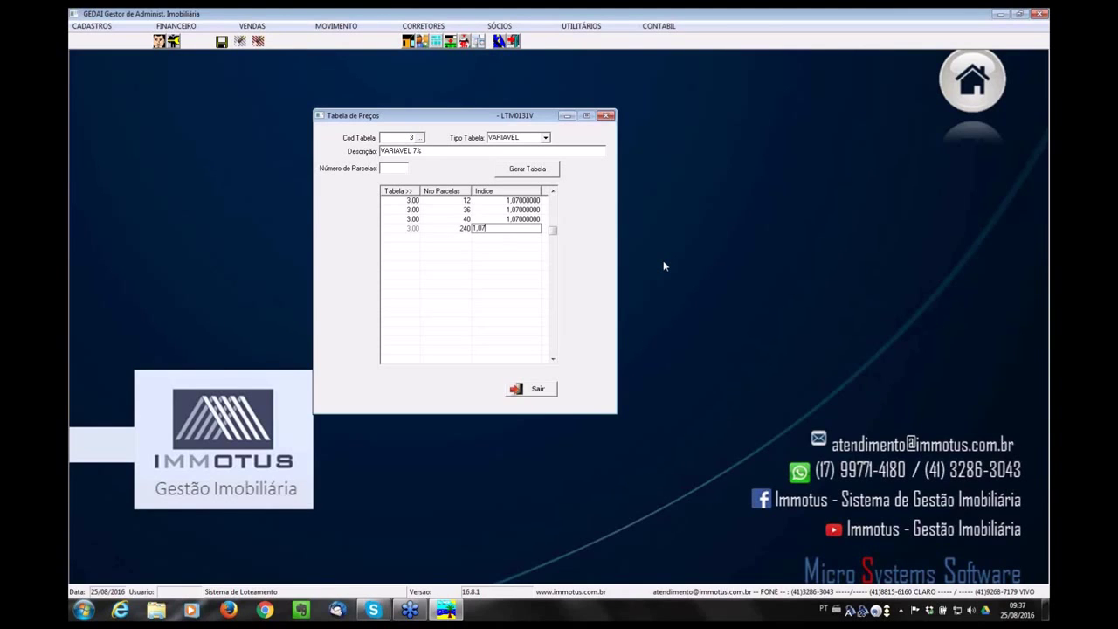
key("BackSpace")
type("9")
key("BackSpace")
type("7")
key("Return")
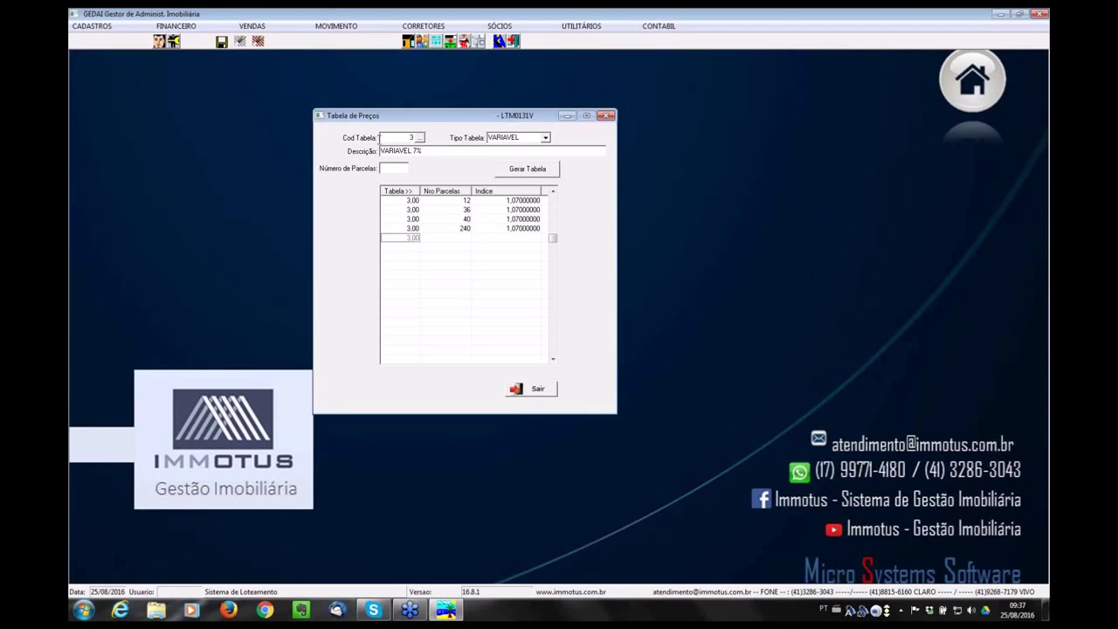
Clear the VARIAVEL 7% table from the form and start a blank price table entry under code 4.
left_click_drag(447, 119, 370, 114)
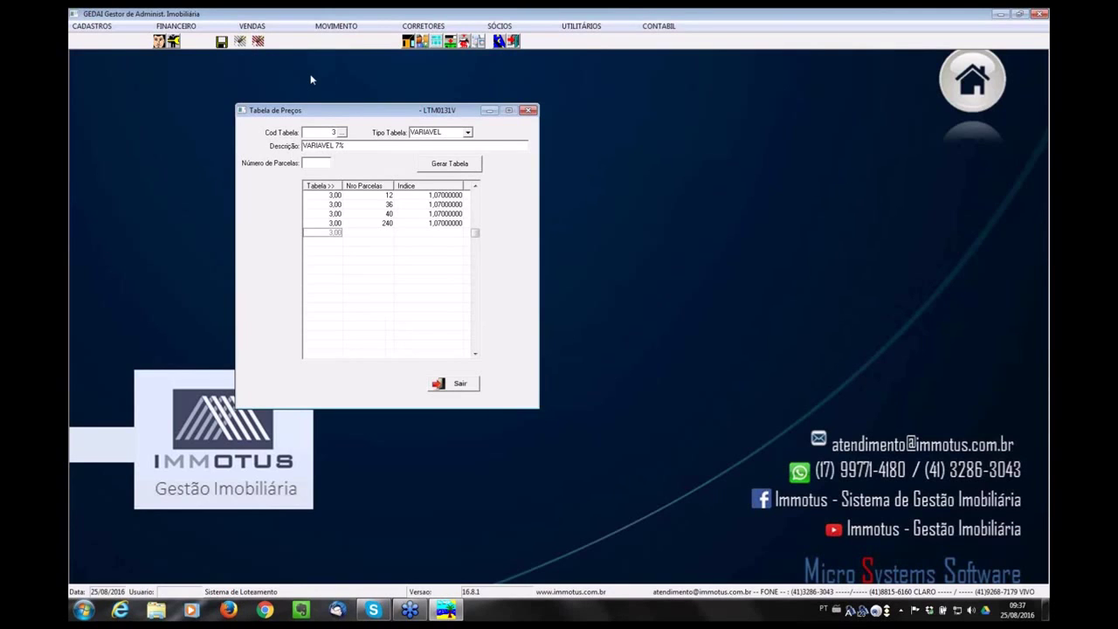
left_click(321, 132)
left_click(258, 42)
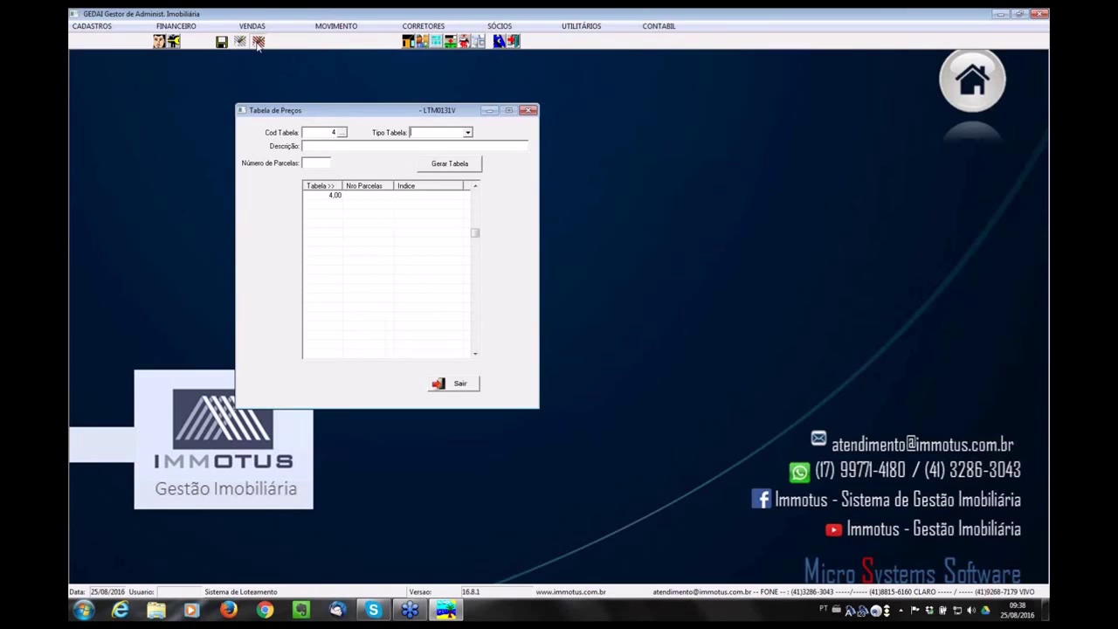
left_click(258, 42)
left_click(552, 349)
key("Tab")
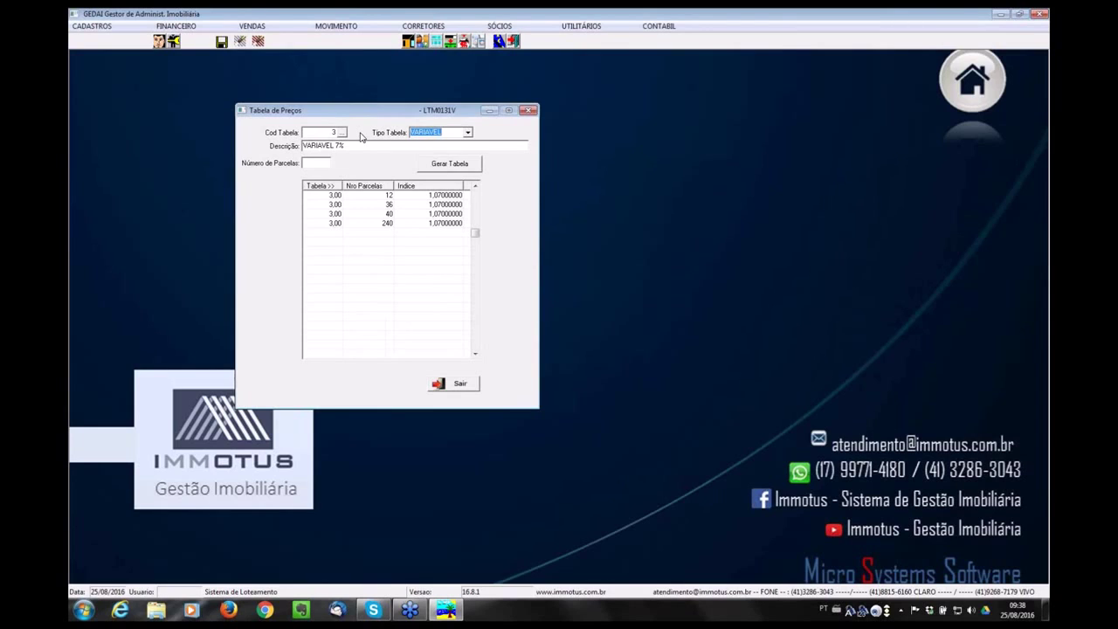
left_click(258, 42)
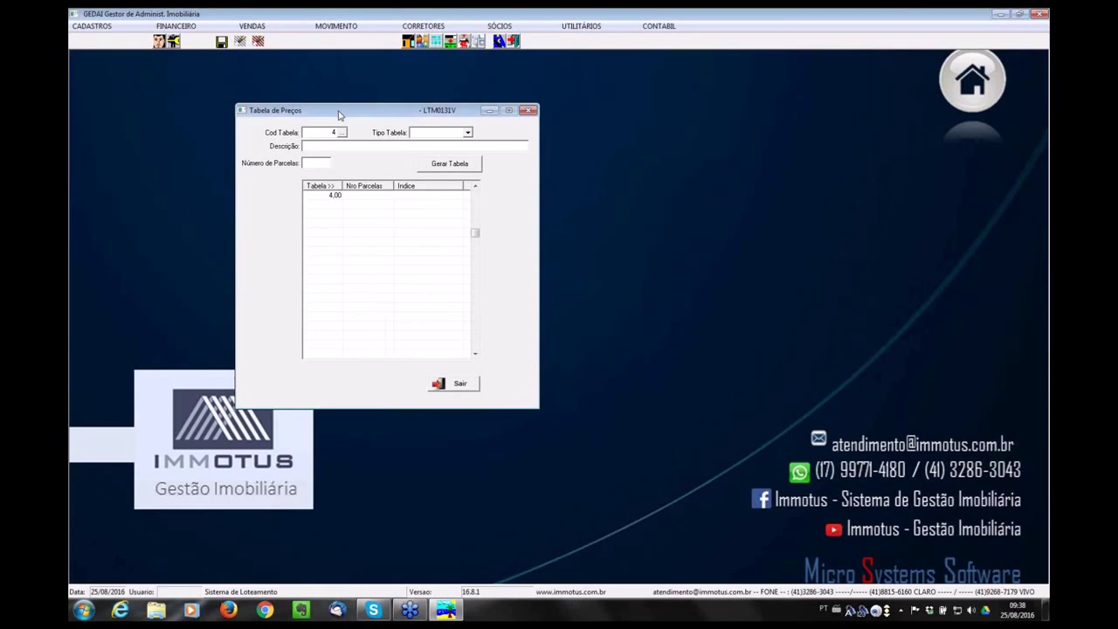
Set the type of price table 4 to VARIAVEL and enter 9 % as its description.
left_click(467, 133)
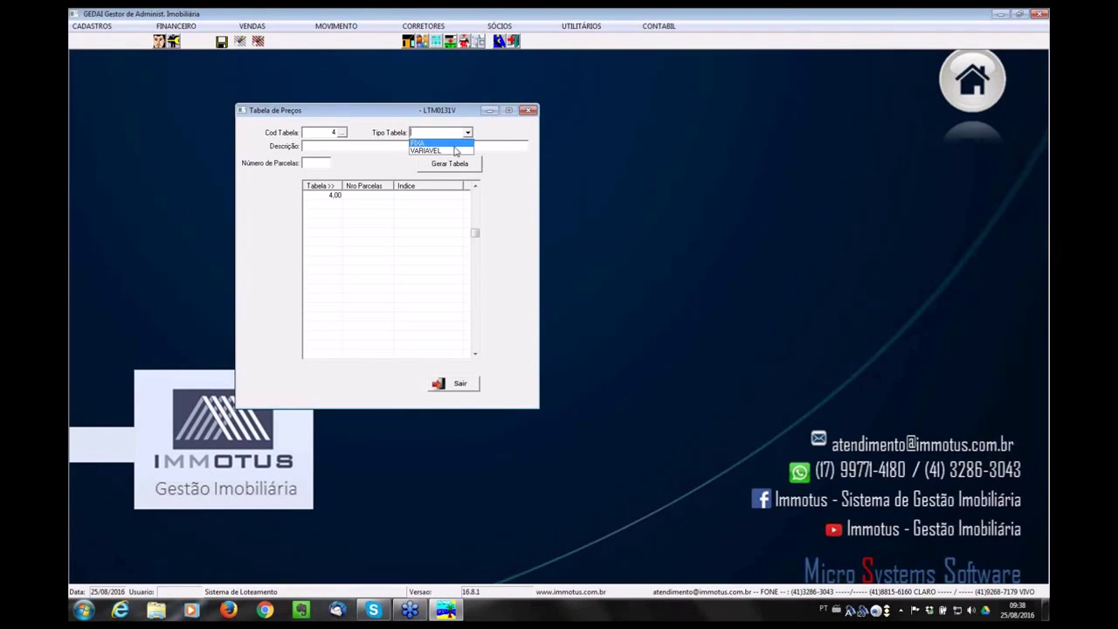
left_click(456, 151)
left_click(444, 146)
type("TABE")
key("BackSpace")
key("BackSpace")
key("BackSpace")
key("BackSpace")
type("9 %")
key("Tab")
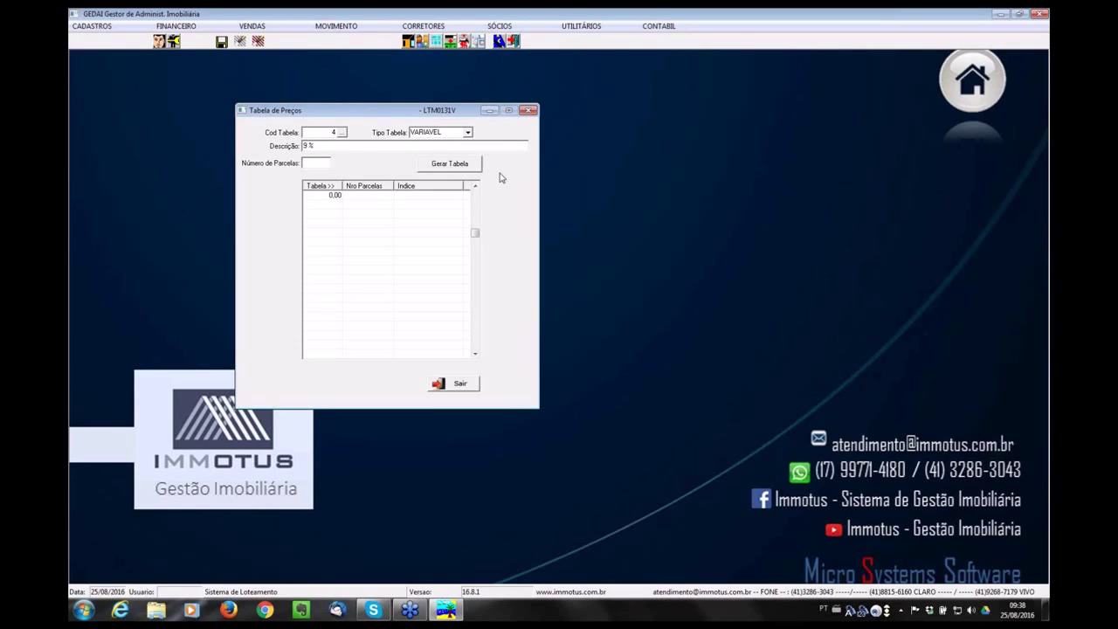
Set the table's number of installments to 240 and add a row for 180 installments with index 1,09.
type("240")
key("Tab")
key("Tab")
key("Tab")
type("180")
key("Tab")
type("1,09")
key("Tab")
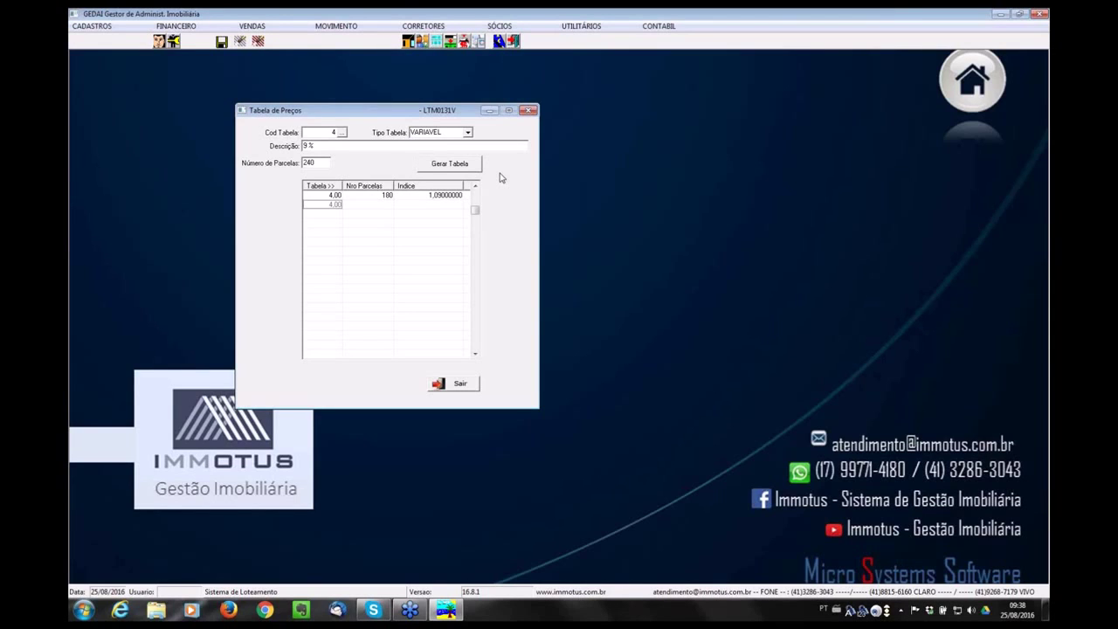
Add a second row for 240 installments with index 1,09 and close the price table form.
key("Tab")
type("240")
key("Tab")
type("1,09")
key("Tab")
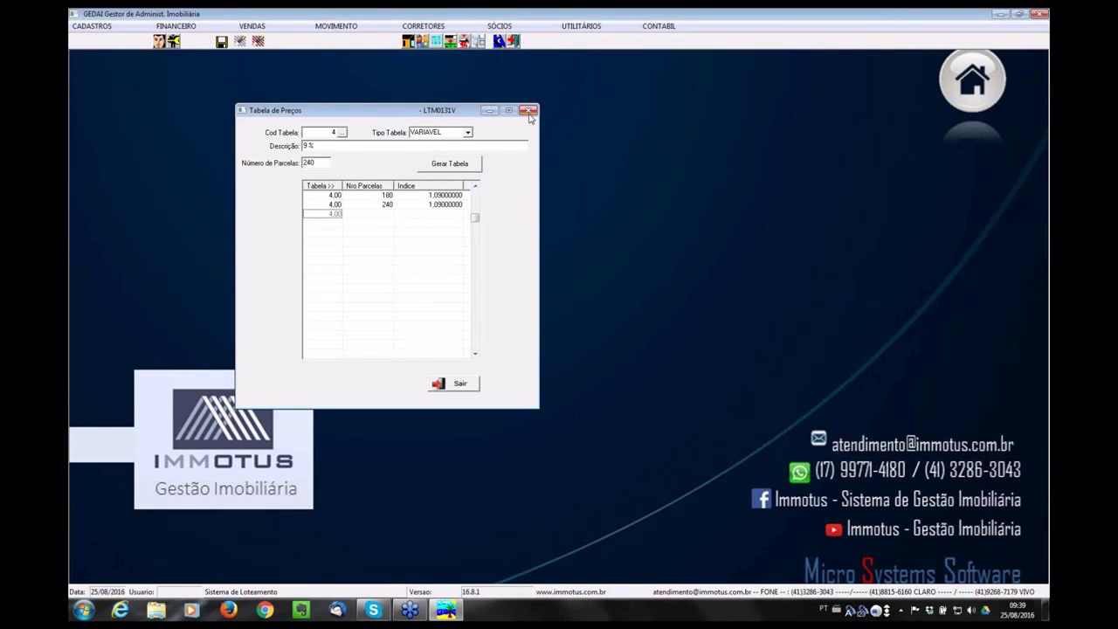
left_click(460, 385)
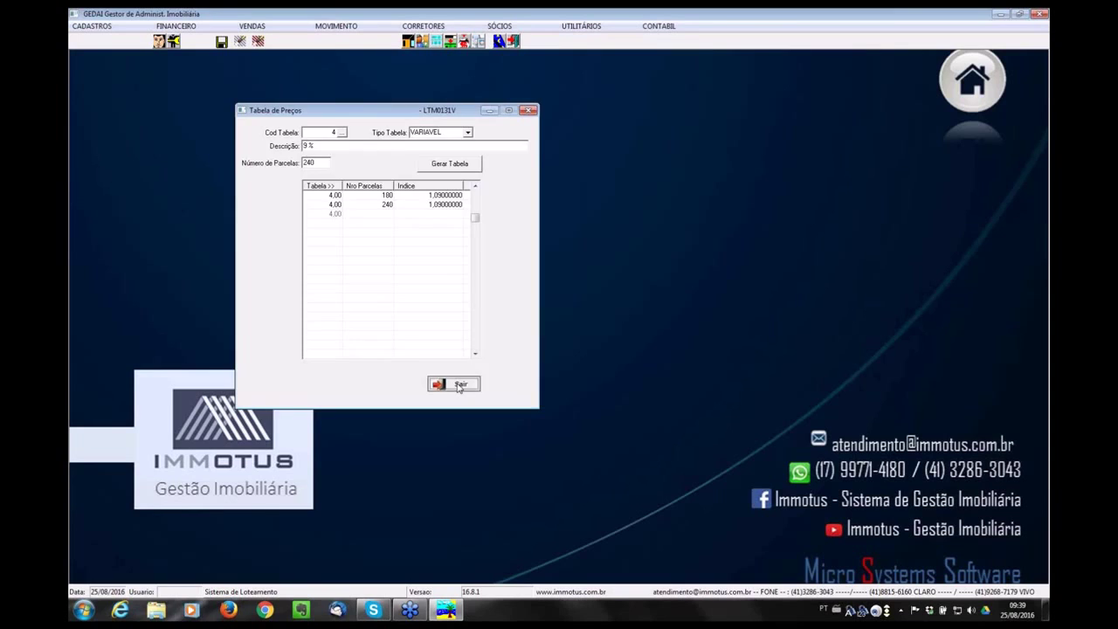
left_click(97, 27)
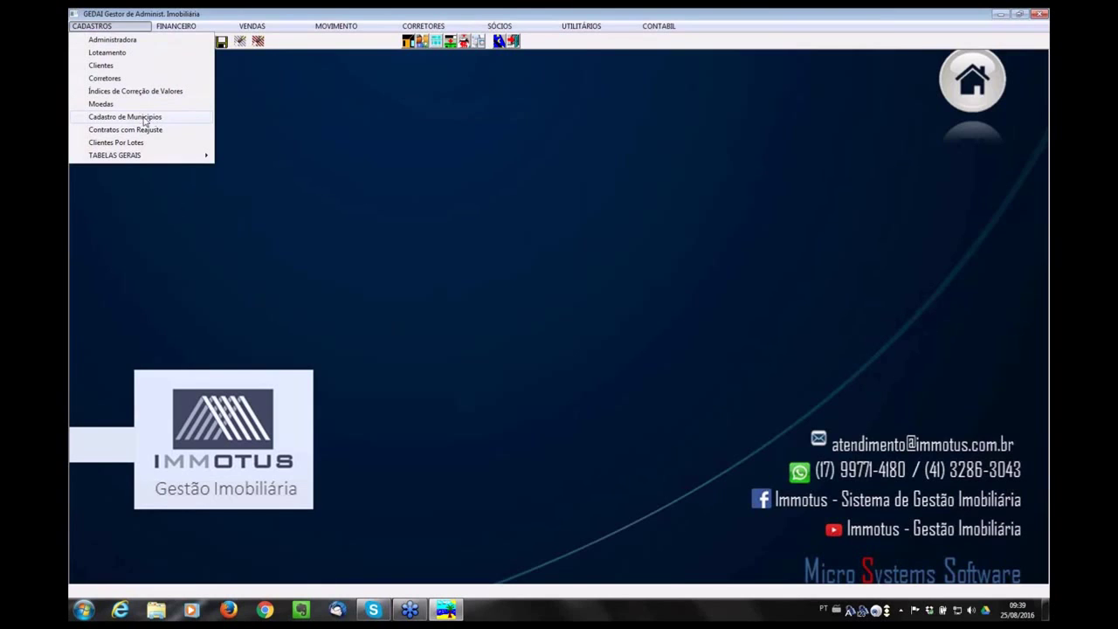
mouse_move(154, 157)
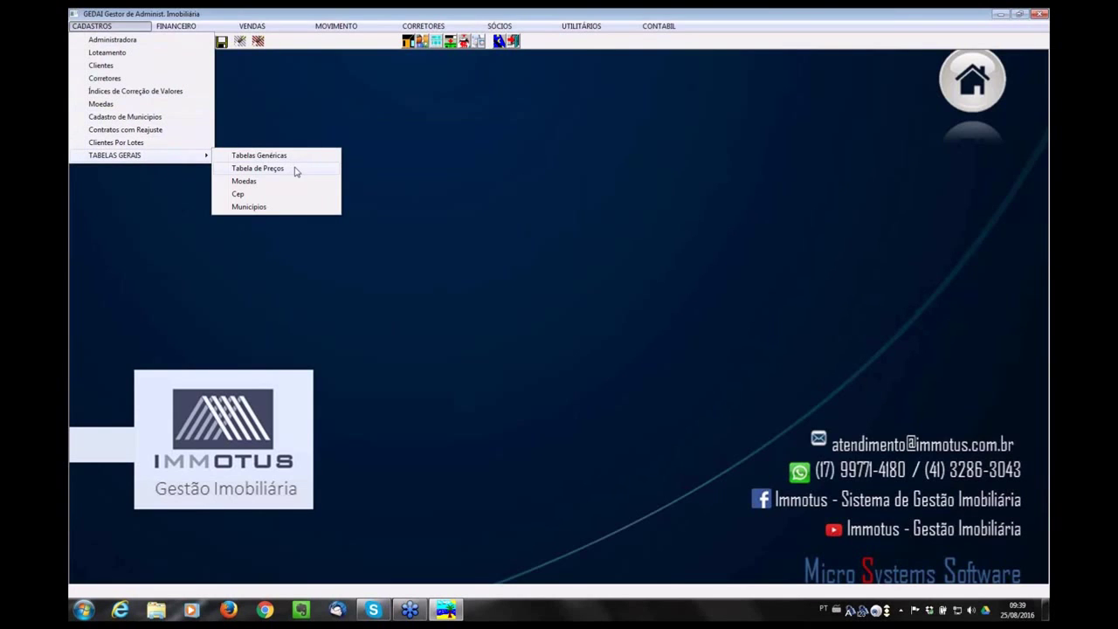
left_click(307, 110)
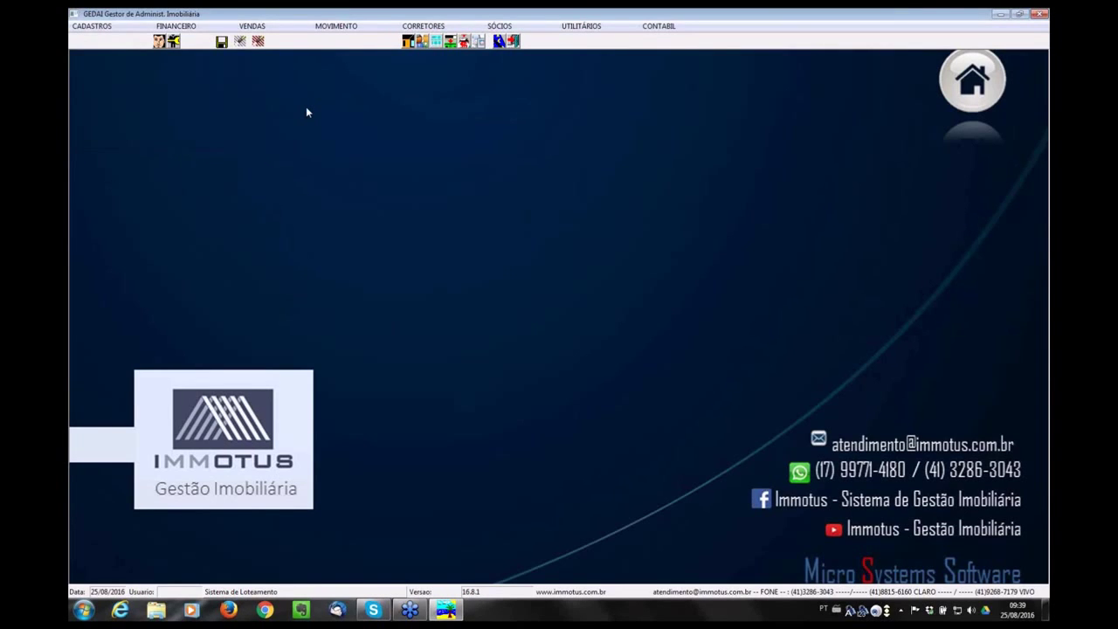
Open the Loteamento registration and start a new development named LOTEAMENTO LONDRINA.
left_click(79, 29)
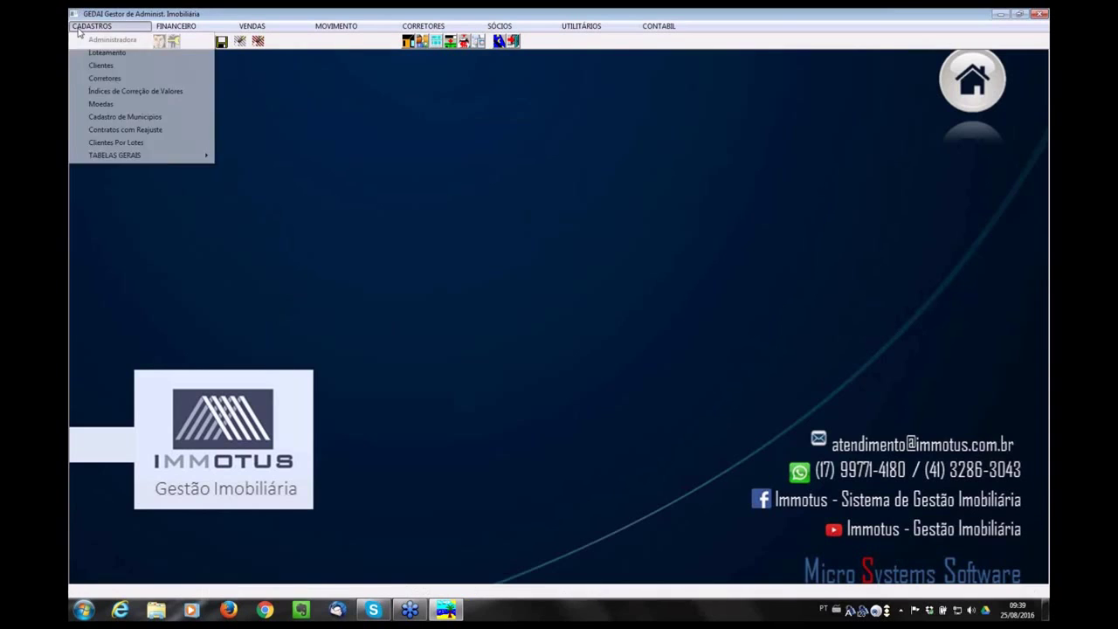
left_click(116, 54)
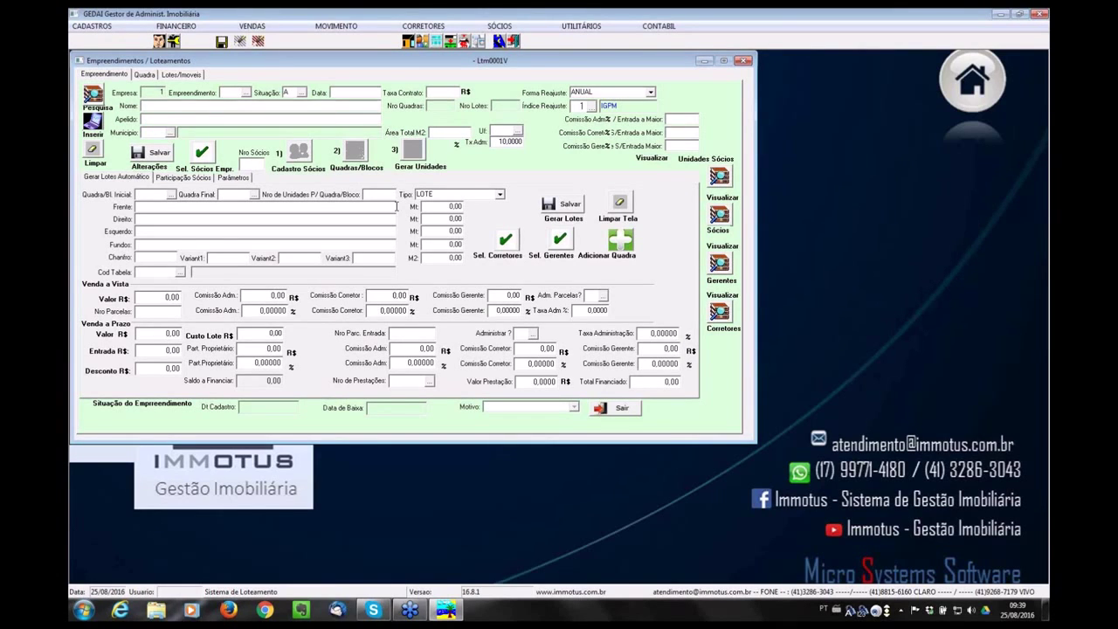
key("Tab")
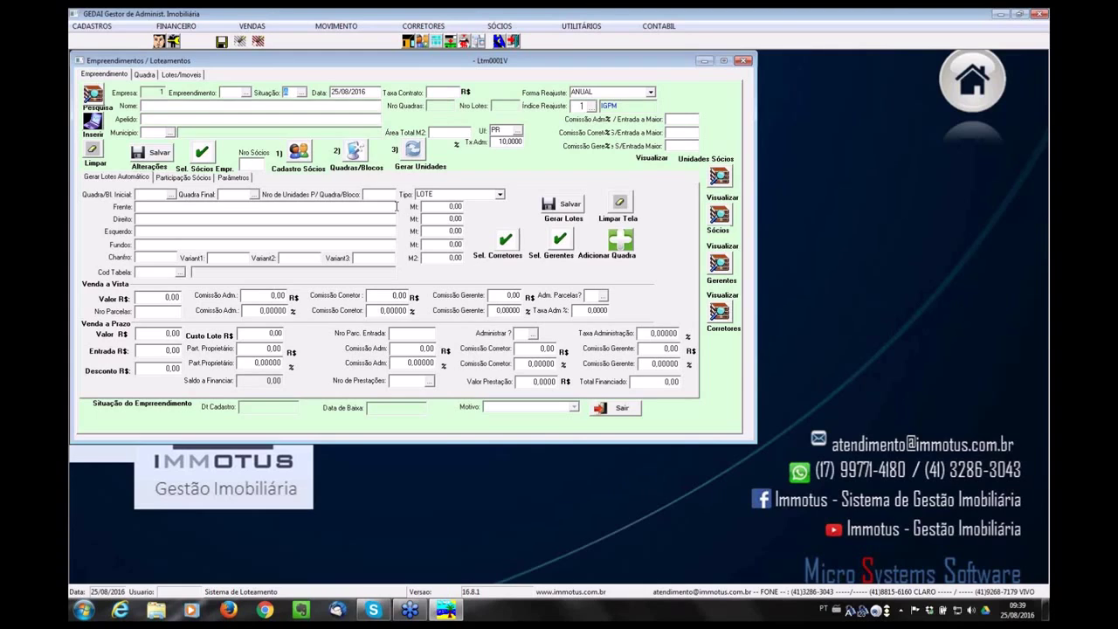
key("Tab")
key("Tab")
type("LOTEAMENTO LONDRINA")
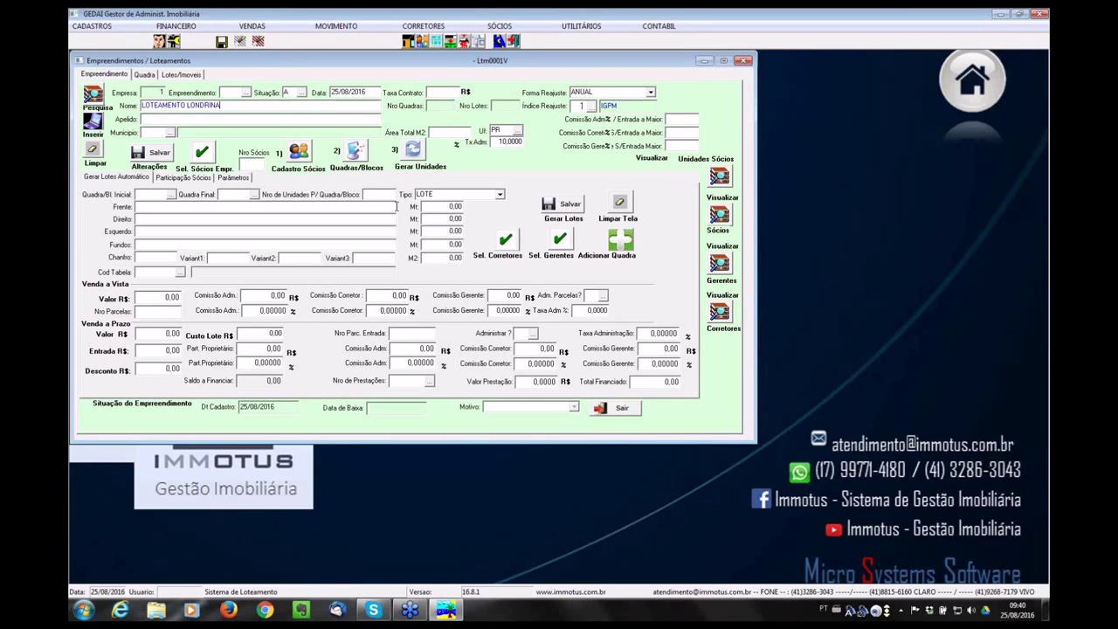
Enter LONDRINA as the development's short name and assign it to the municipality of Londrina.
key("Tab")
type("LONDRINA")
left_click(169, 133)
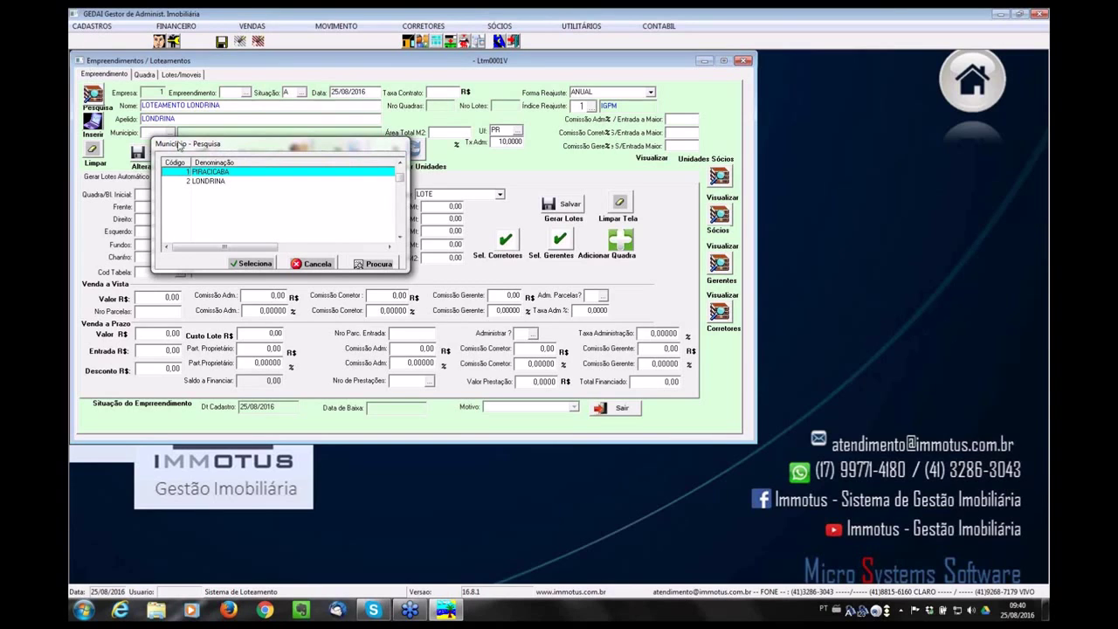
left_click(204, 182)
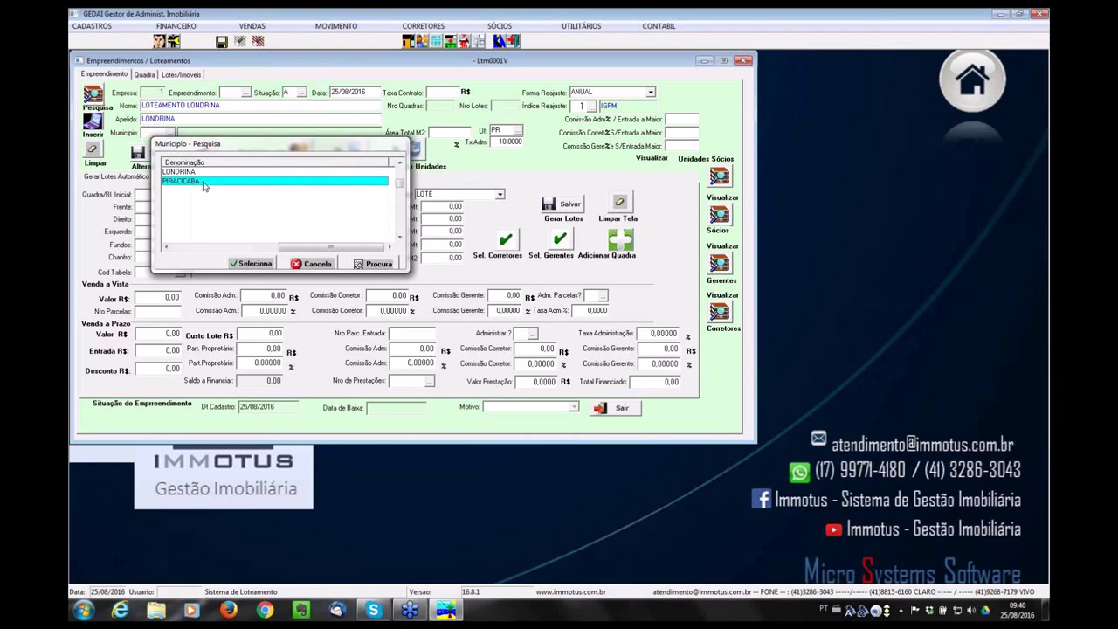
left_click(272, 263)
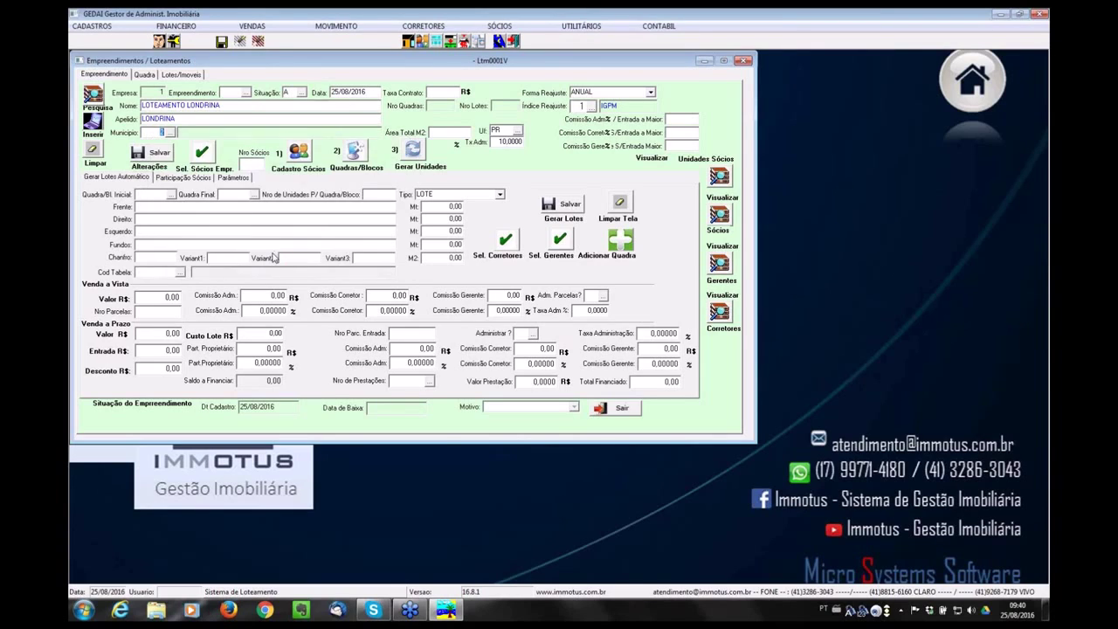
key("Return")
Set the development's total area to 200000 m² and its contract fee to R$ 200,00.
left_click(452, 132)
type("200000")
type("2000")
key("BackSpace")
key("Tab")
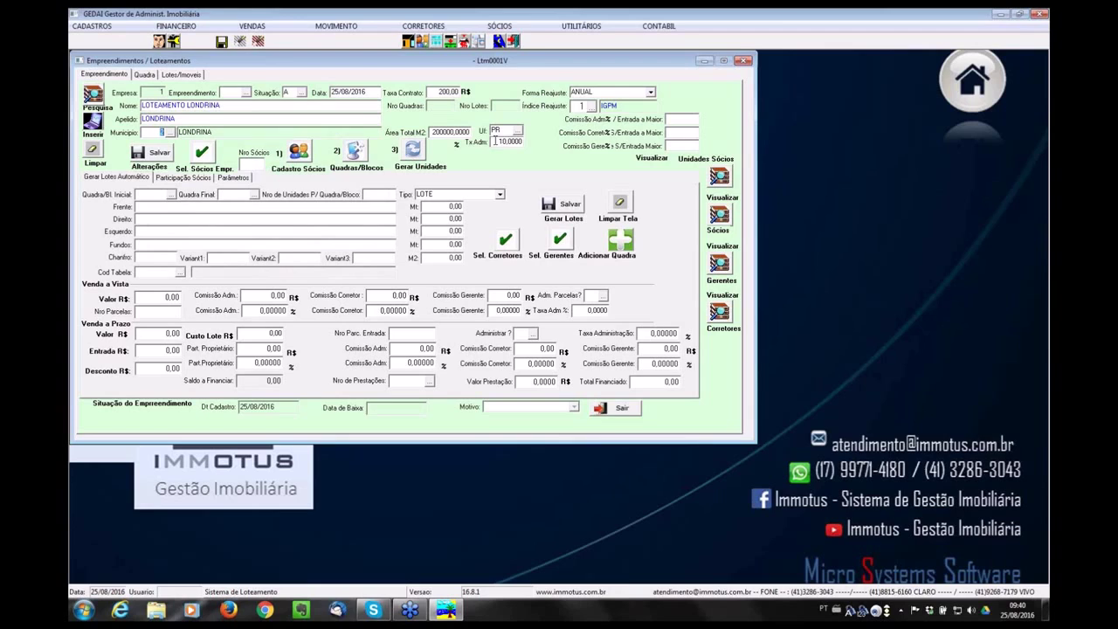
Set the number of partners to 2 and open the partner registration for Loteamento Londrina.
left_click_drag(499, 142, 535, 149)
left_click(253, 162)
left_click(301, 156)
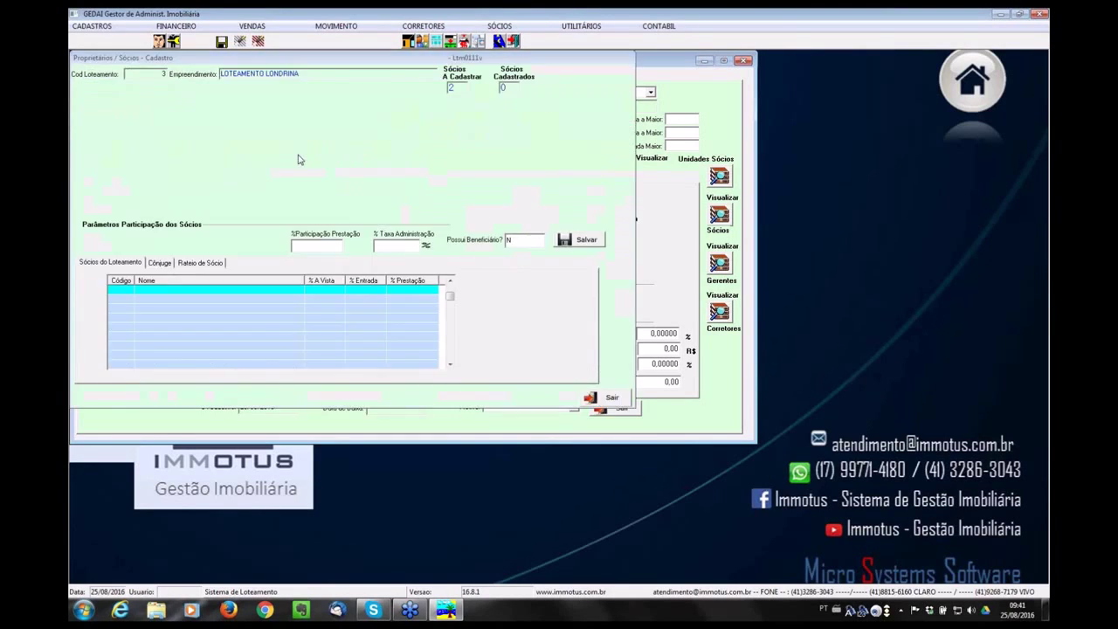
Enter the first partner's name and CPF number in the partner registration.
type("JOAO")
key("Tab")
key("Tab")
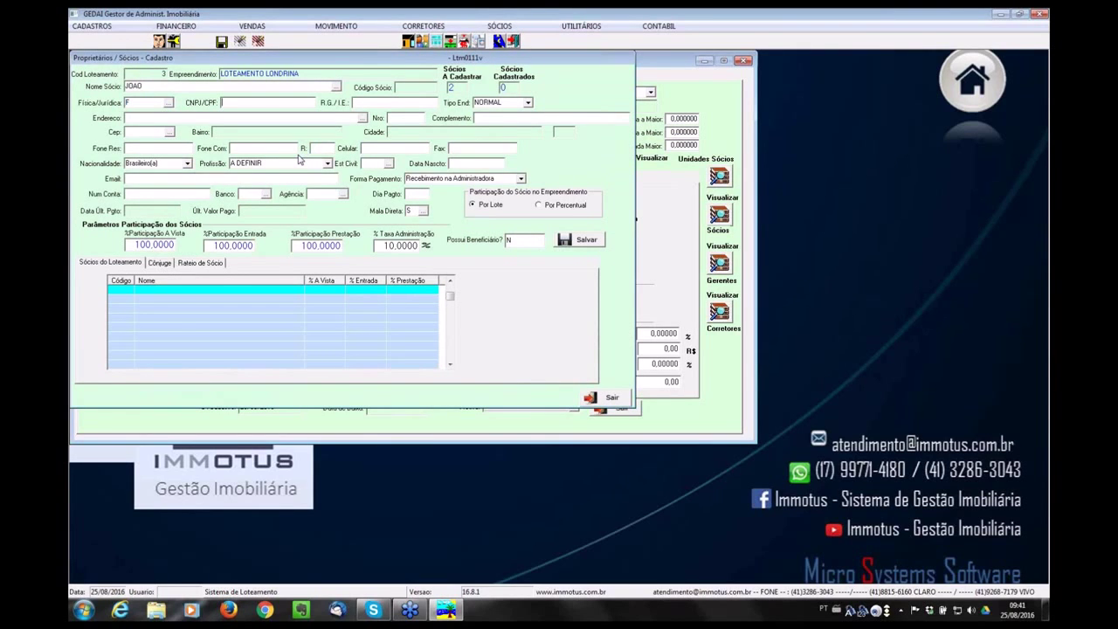
type("000")
type("0")
type("0")
Try to set the first partner's cash, down-payment and installment participation to 60% each.
left_click(133, 245)
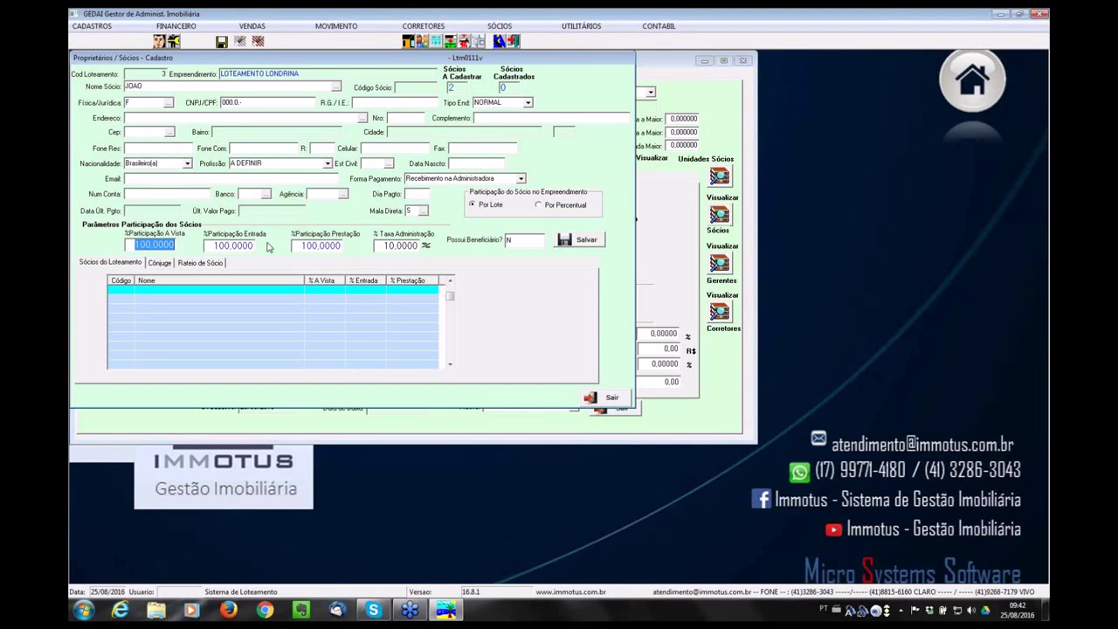
type("60")
key("Tab")
type("60")
key("Tab")
type("60")
key("Tab")
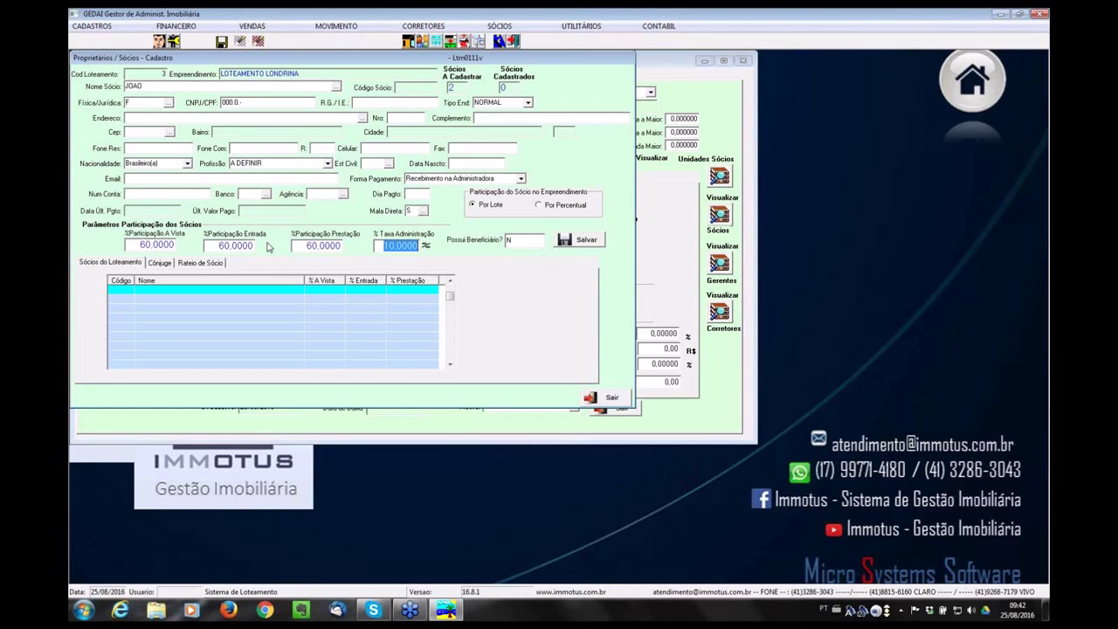
Switch the partner's participation to Por Percentual, set the cash, down-payment and installment shares to 60%, and save the partner.
left_click(546, 209)
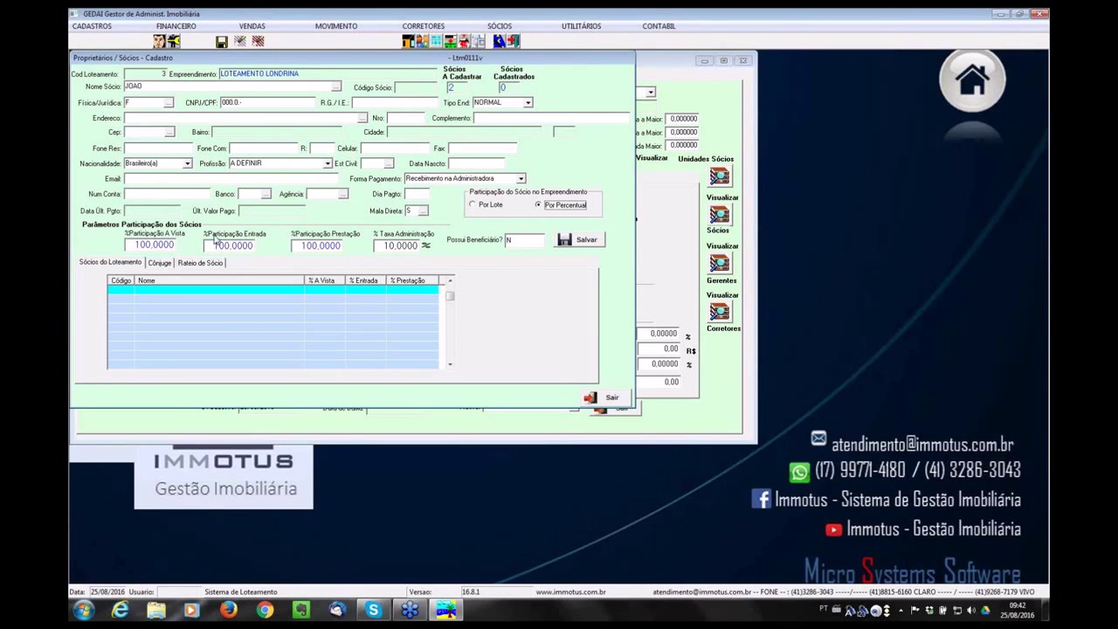
key("Tab")
type("60")
key("Tab")
type("60")
key("Tab")
type("60")
key("Tab")
key("Tab")
left_click(586, 242)
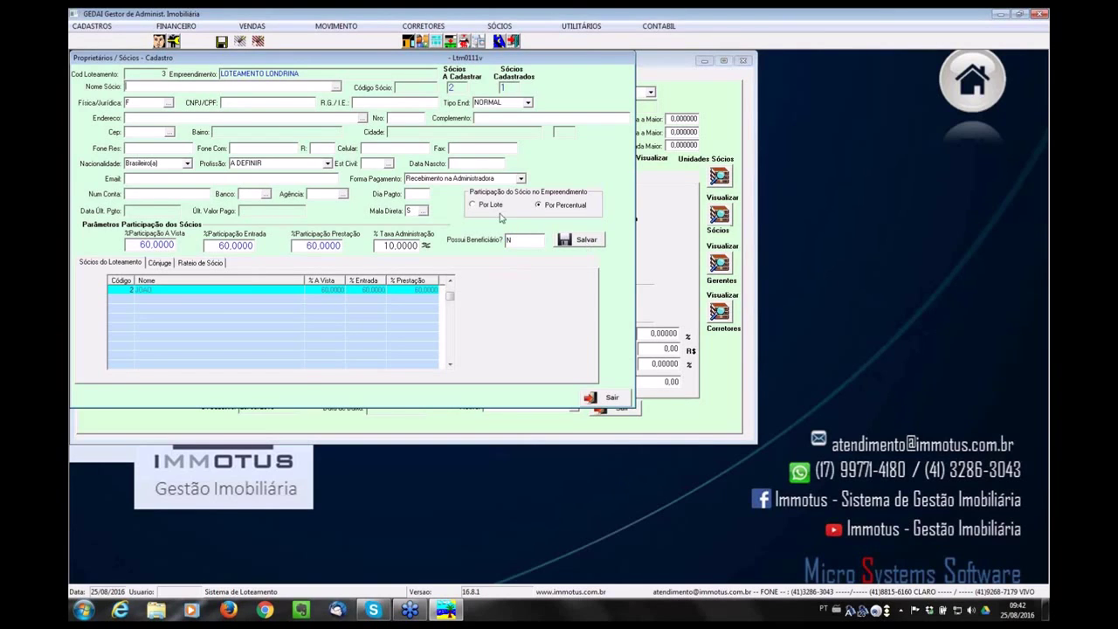
Enter the second partner's name, CPF and R.G. numbers.
type("PEDRO")
key("Tab")
type("000")
key("Tab")
type("6291")
key("Tab")
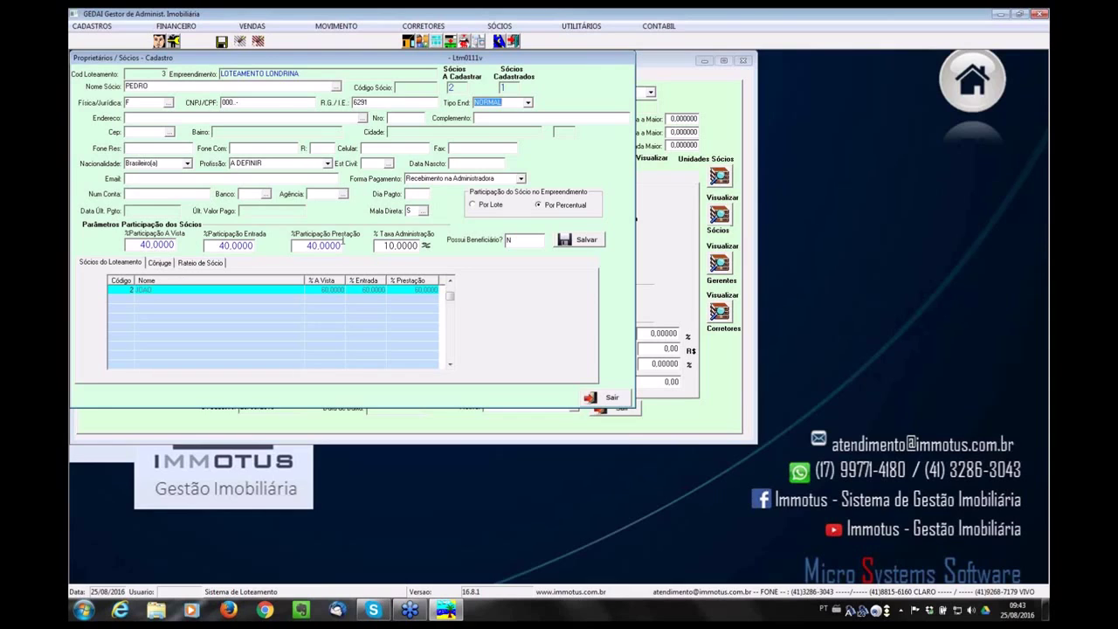
Save the second partner and close the partner registration.
left_click(585, 243)
left_click(450, 281)
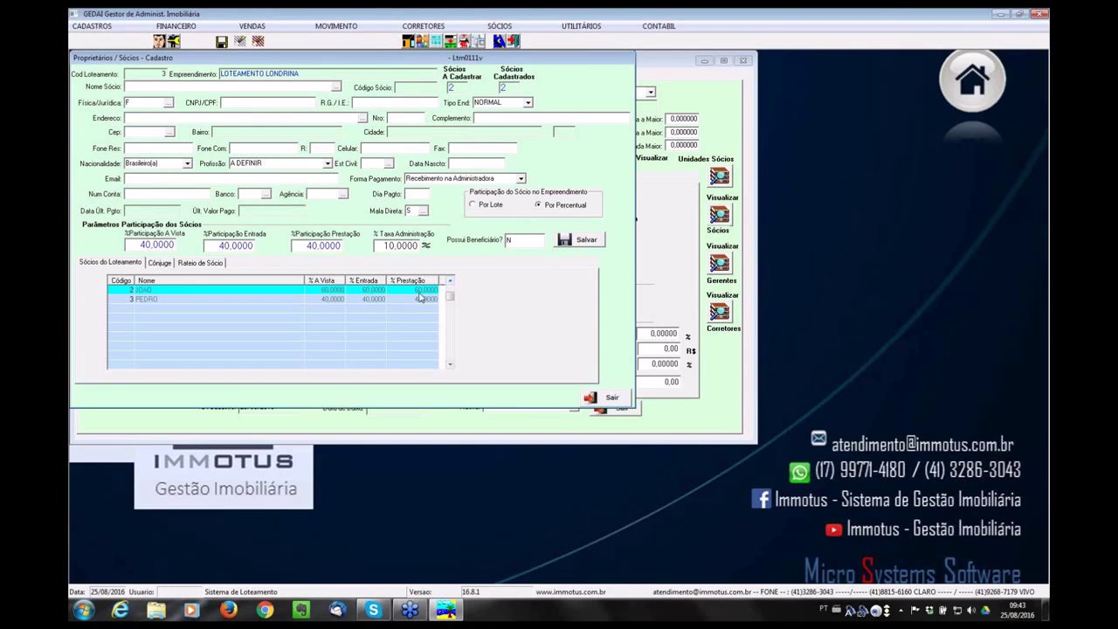
left_click(612, 400)
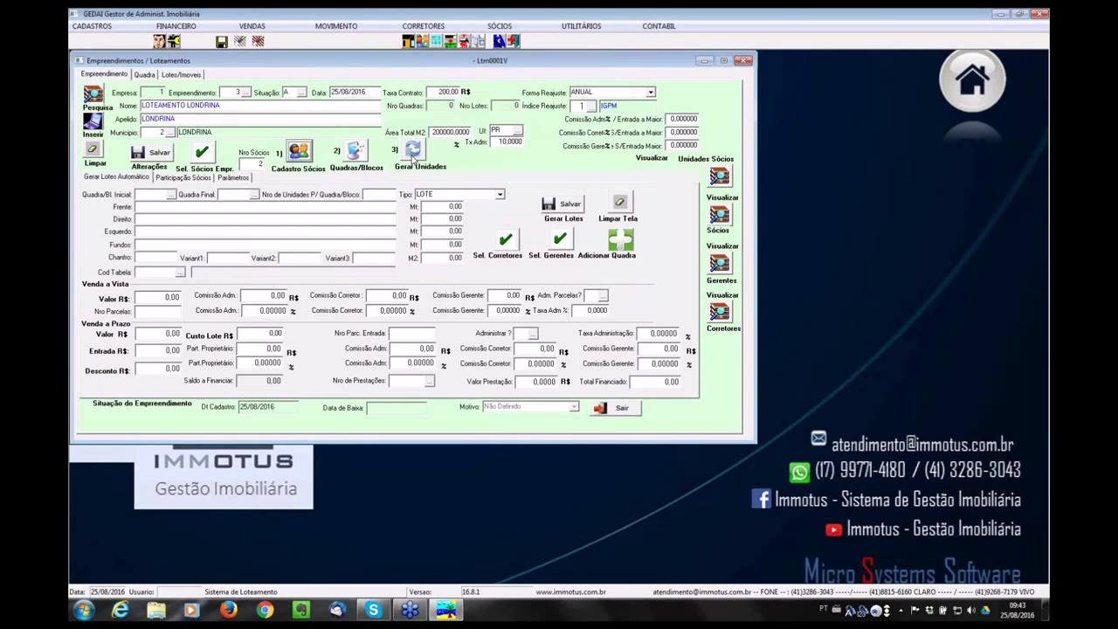
Generate 50 blocks for Loteamento Londrina.
left_click(358, 154)
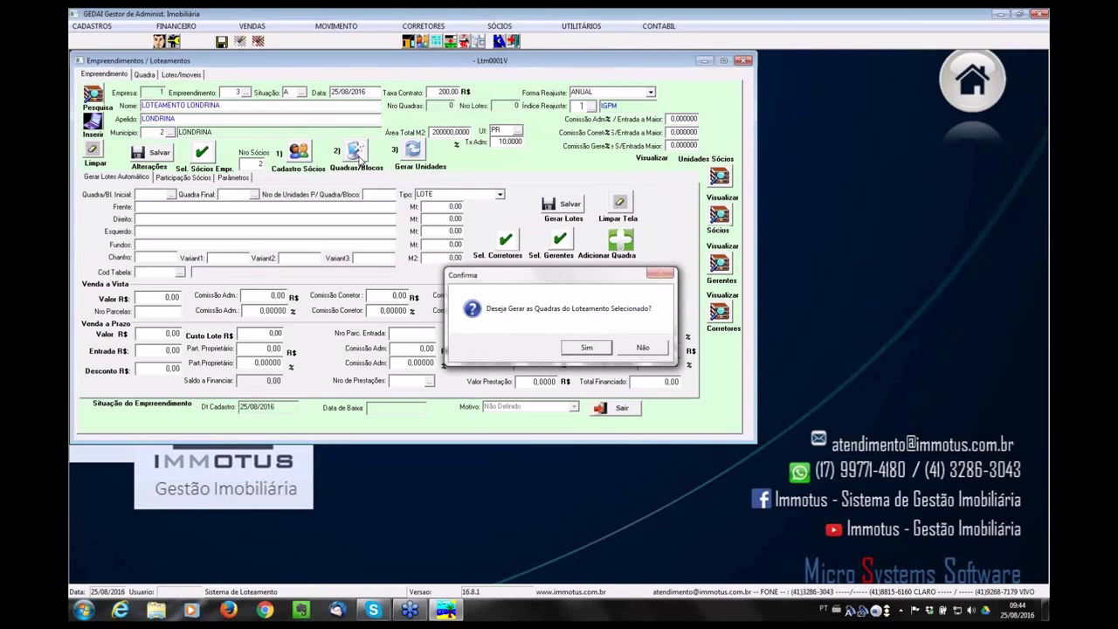
left_click(590, 348)
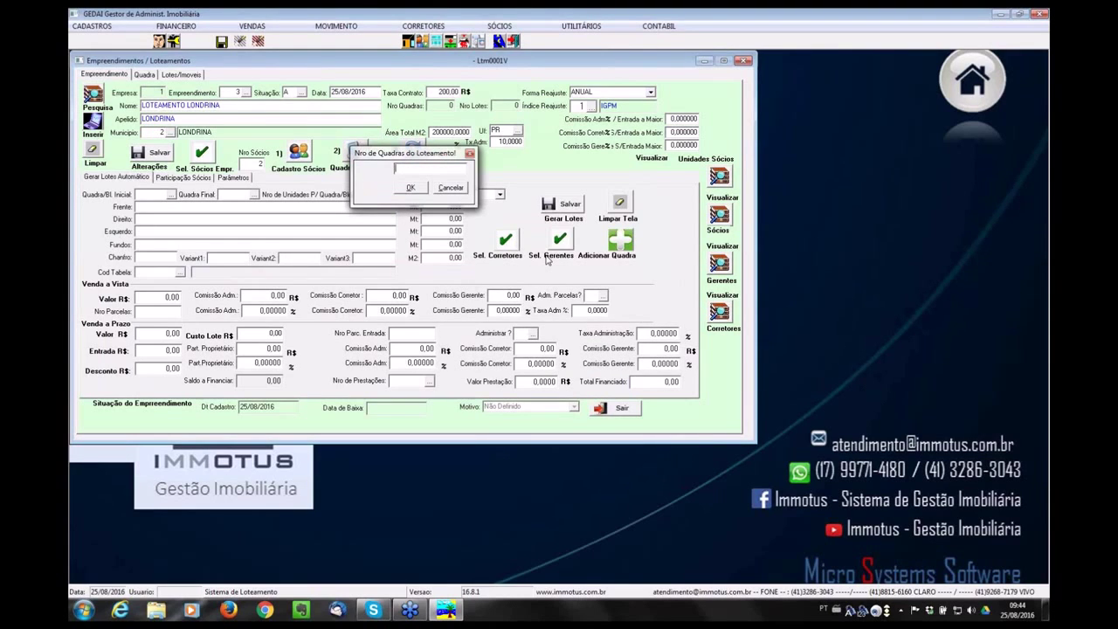
type("50")
left_click(412, 190)
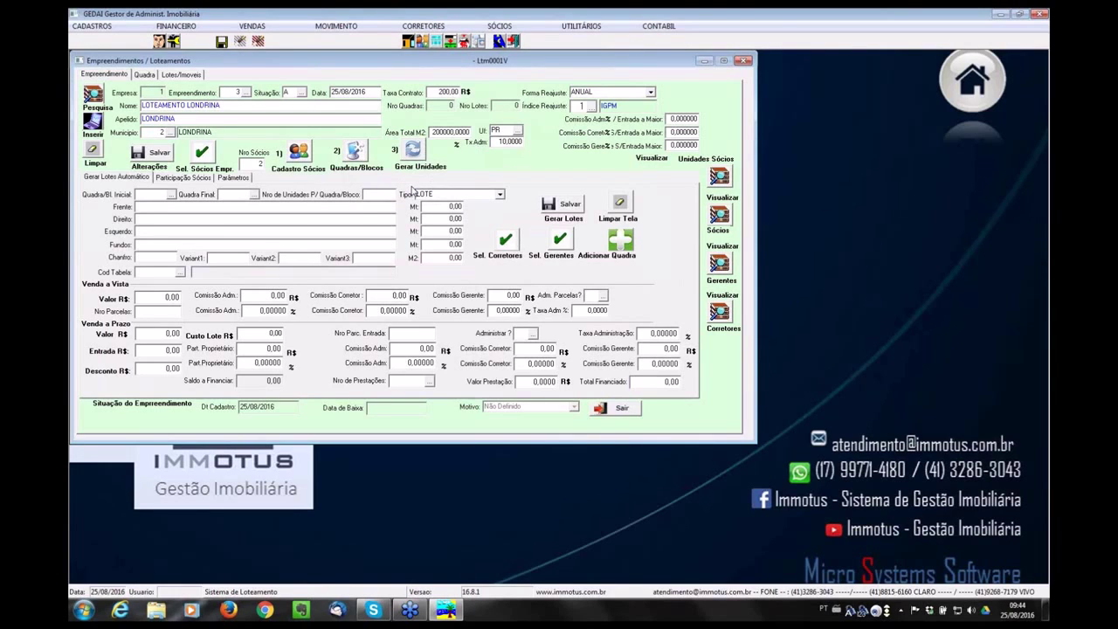
left_click(611, 353)
Start generating the development's units and choose block 01 as the initial block.
left_click(414, 152)
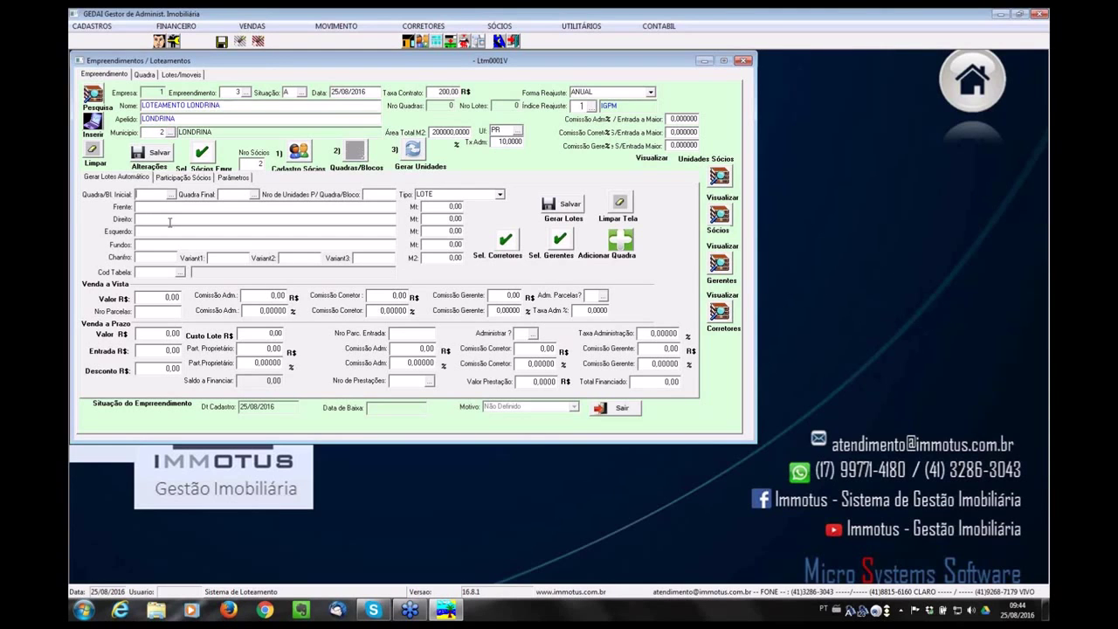
left_click(171, 194)
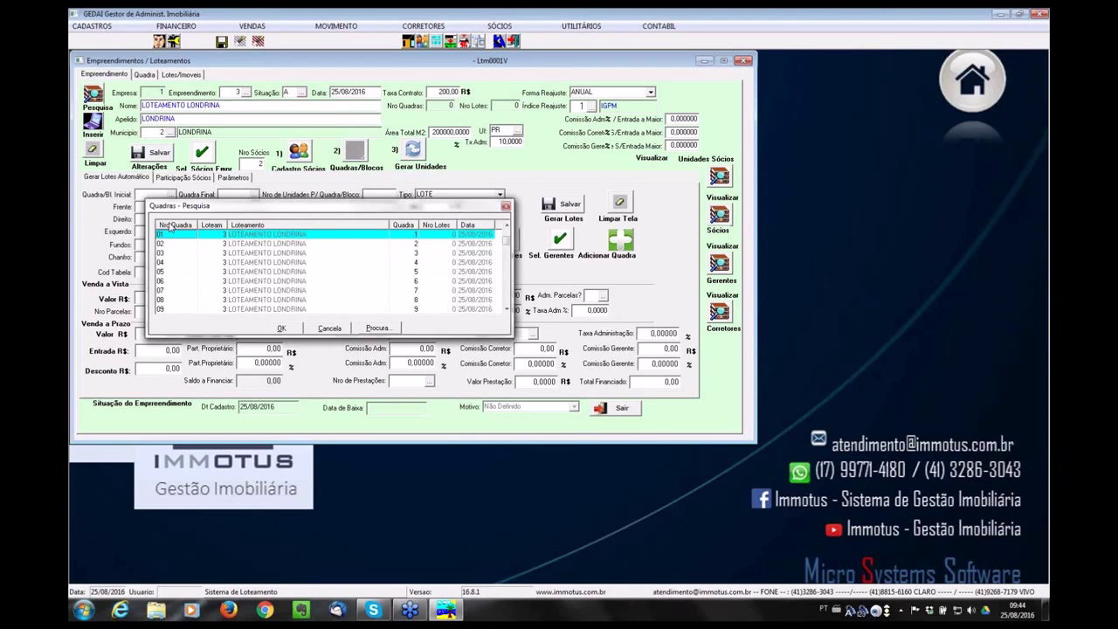
key("Return")
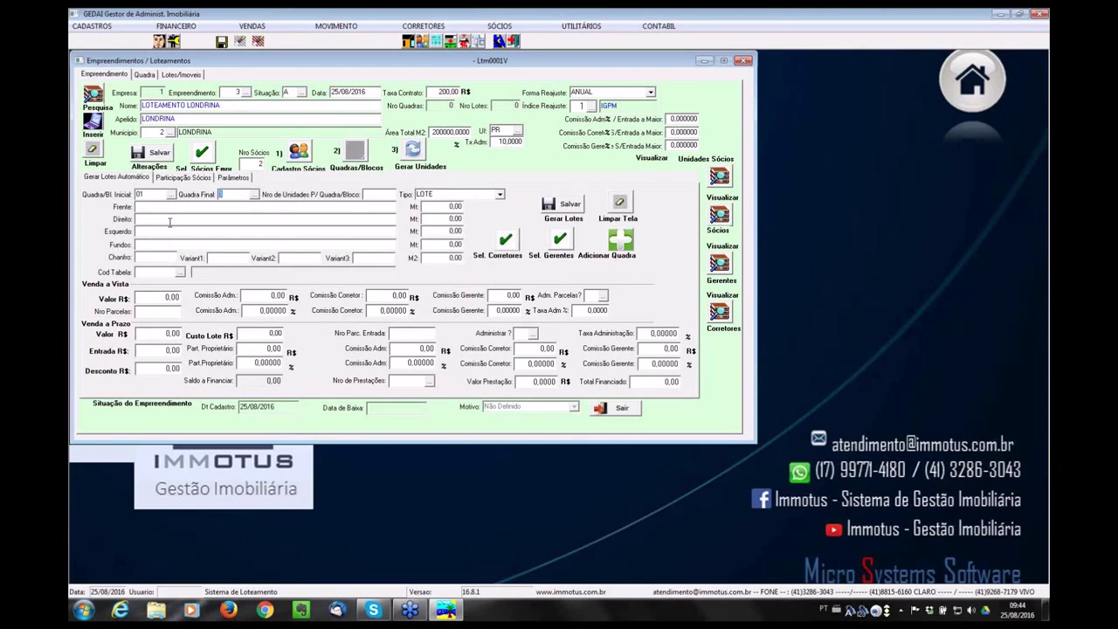
Pick a block further down the development's block list as the final block.
key("F4")
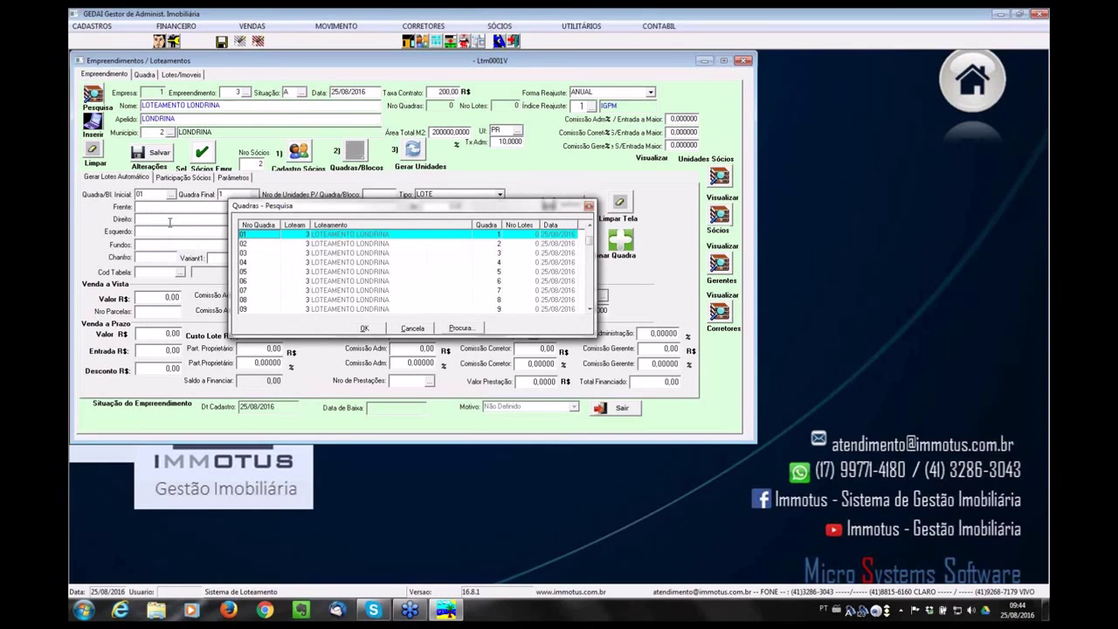
key("Down")
key("Down")
key("Down")
key("Down")
key("Down")
key("Down")
key("Down")
key("Down")
key("Down")
key("Down")
key("Down")
key("Down")
key("Down")
key("Down")
key("Down")
key("Down")
key("Down")
key("Down")
key("Down")
key("Down")
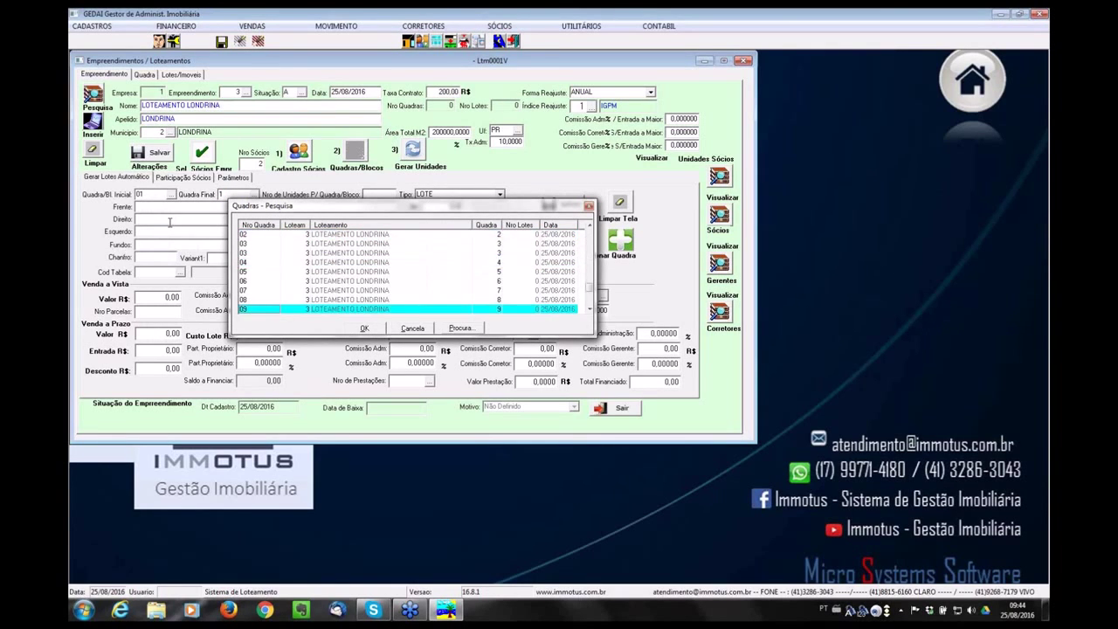
key("Return")
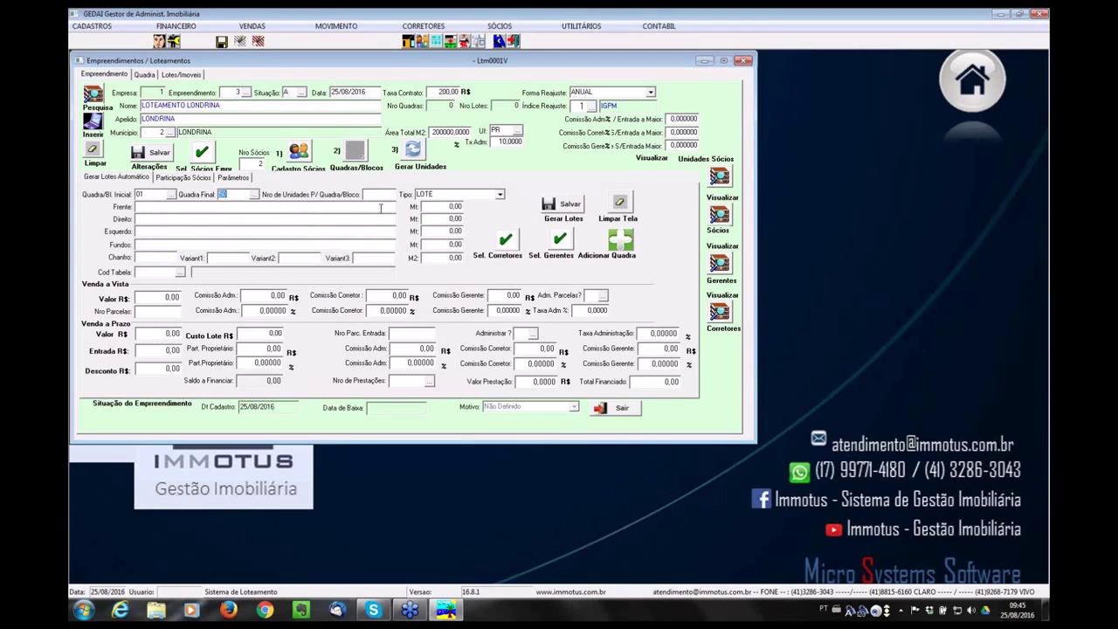
Set the final block to 10 and the number of units per block to 10.
left_click_drag(239, 194, 188, 194)
type("10")
type("10")
Describe the lot boundaries as front LOTE X, right LOTEXY, left LOTE Z and back LOTE Y, each 20 m long.
type("LOTE ")
type("X")
key("Tab")
type("20LOTEXY")
key("Tab")
type("2LOTE Z")
key("Tab")
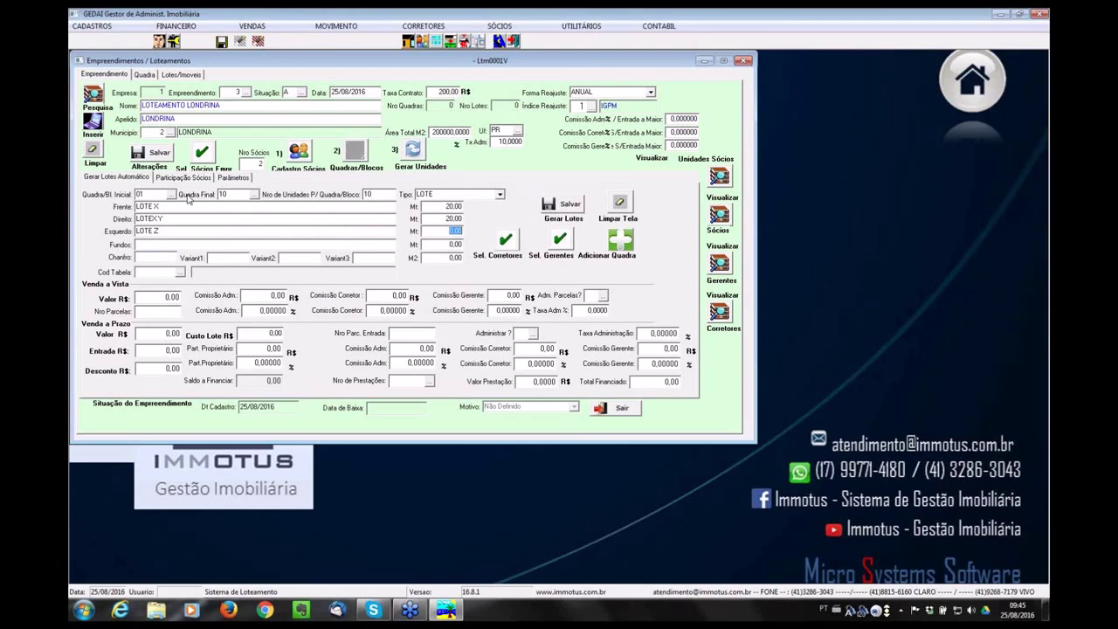
type("20")
type("LOTE Y")
key("Tab")
type("20")
key("Tab")
Assign the TABELA FIXA price table to the lots and set the cash sale value to R$ 60,000.
left_click(183, 274)
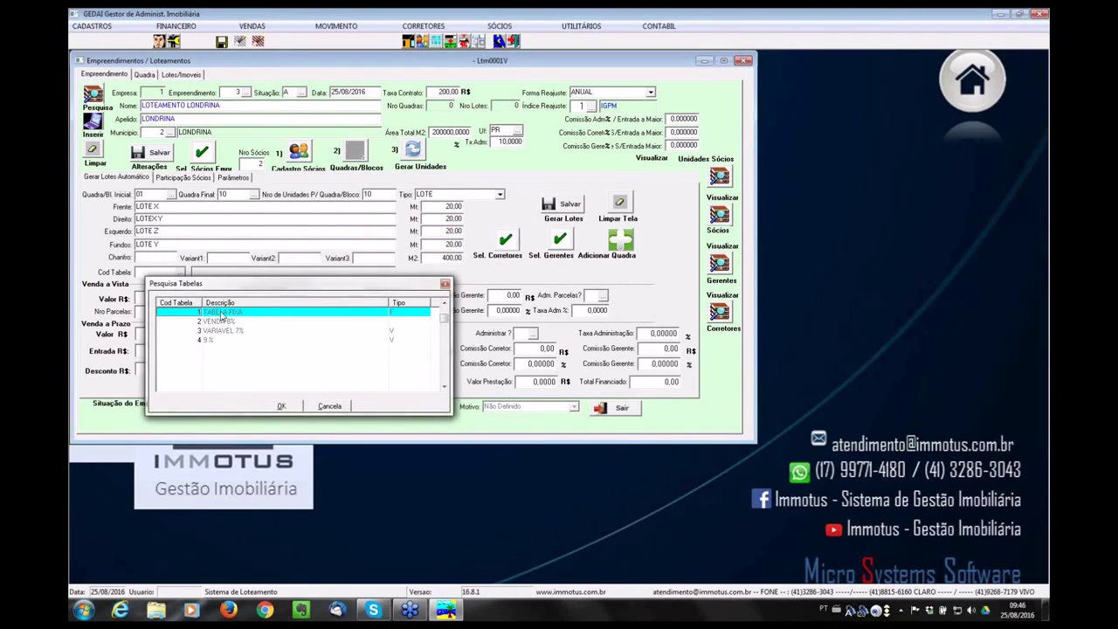
double_click(192, 314)
key("Tab")
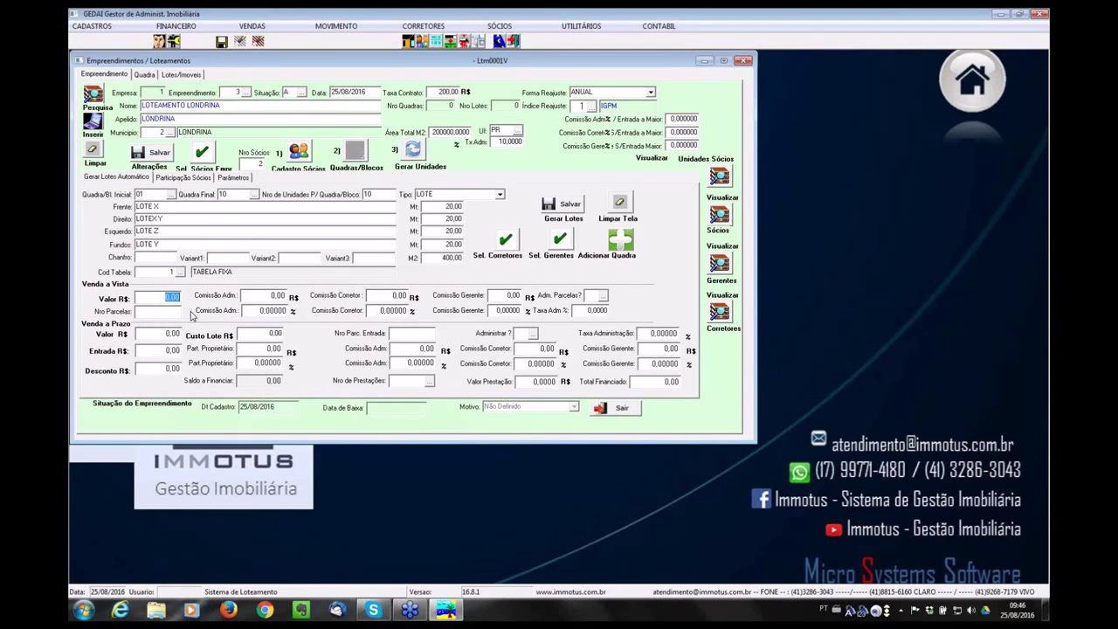
type("60000")
key("Tab")
key("Tab")
Try a fixed R$ 5,000 administration commission for the cash sale, and set the commission to 10%.
left_click(260, 311)
type("10")
key("Tab")
left_click(257, 297)
type("5000")
key("Tab")
key("shift+Tab")
key("Tab")
type("10")
key("Tab")
Set the cash sale's broker commission to 20% and its manager commission to 10%.
key("Tab")
type("20")
key("Tab")
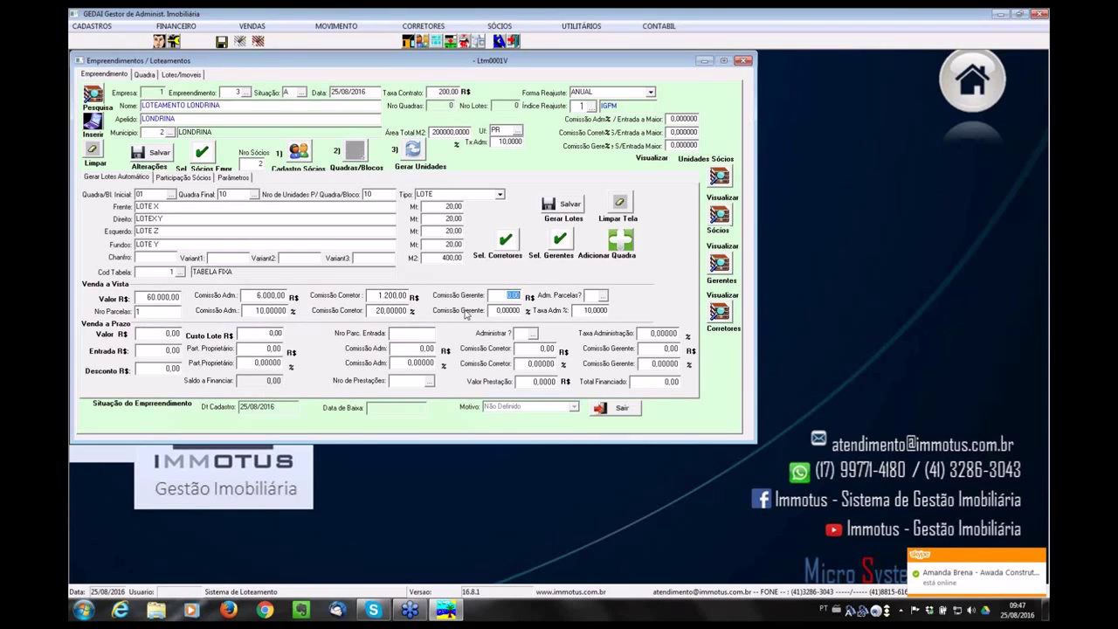
left_click(502, 311)
type("10")
key("Return")
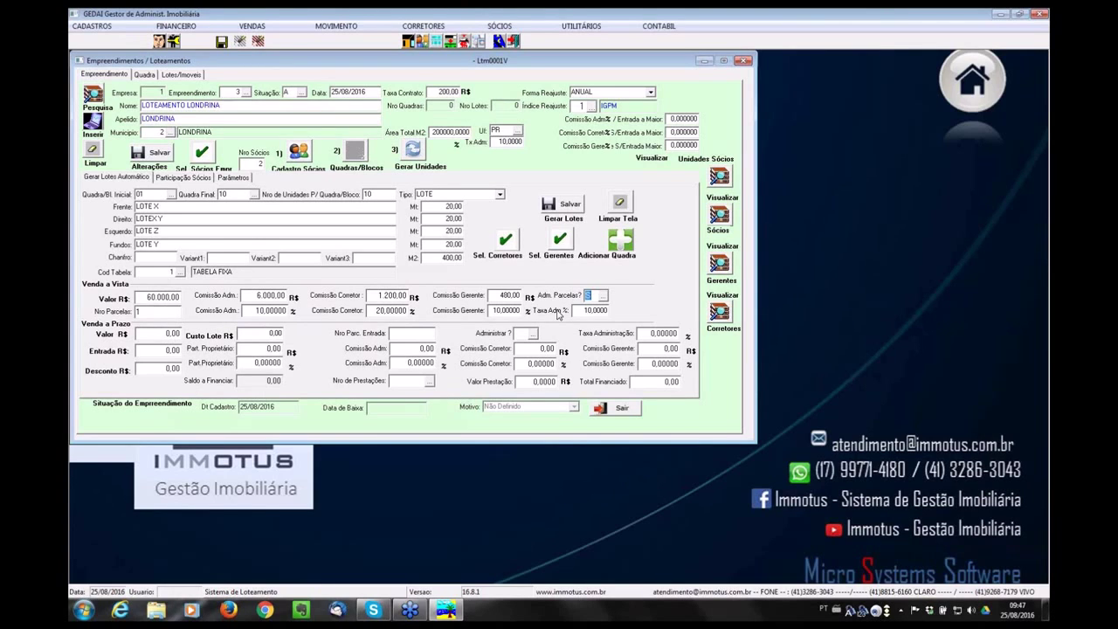
Set the term sale to R$ 60,000 with a R$ 12,000 down payment in 5 installments and a lot cost of R$ 7,000.
key("Tab")
key("Tab")
type("60000")
key("Tab")
type("12000")
key("Tab")
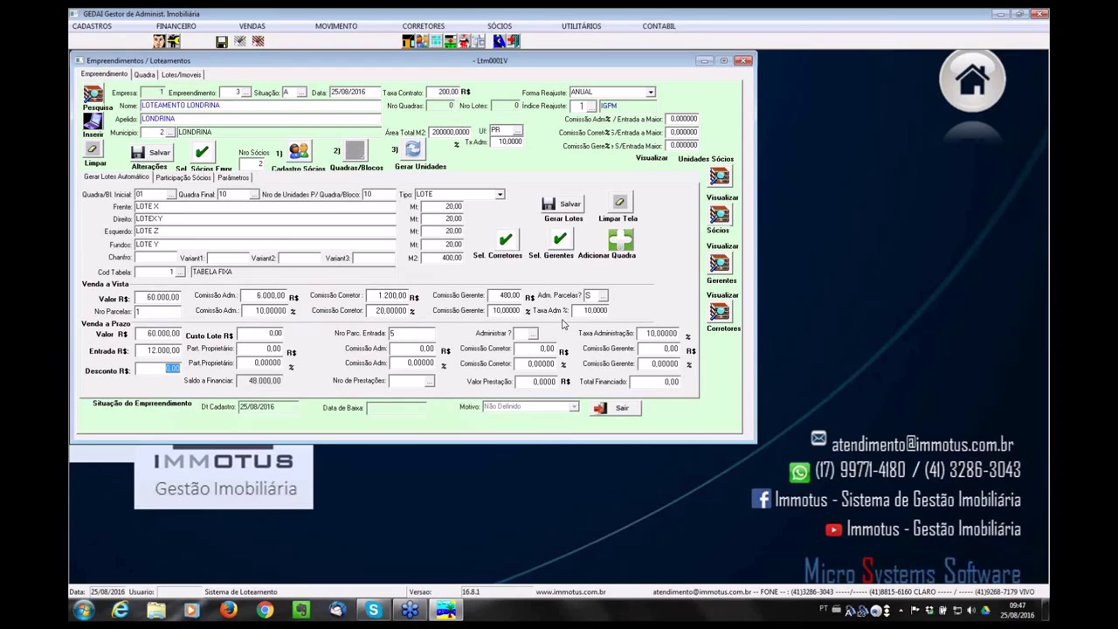
key("Tab")
type("7000")
key("Tab")
type("5")
key("Tab")
Enter a 100% owner share for the term sale and set its administration commission to 10%.
key("Tab")
key("Tab")
key("Tab")
type("100")
key("Tab")
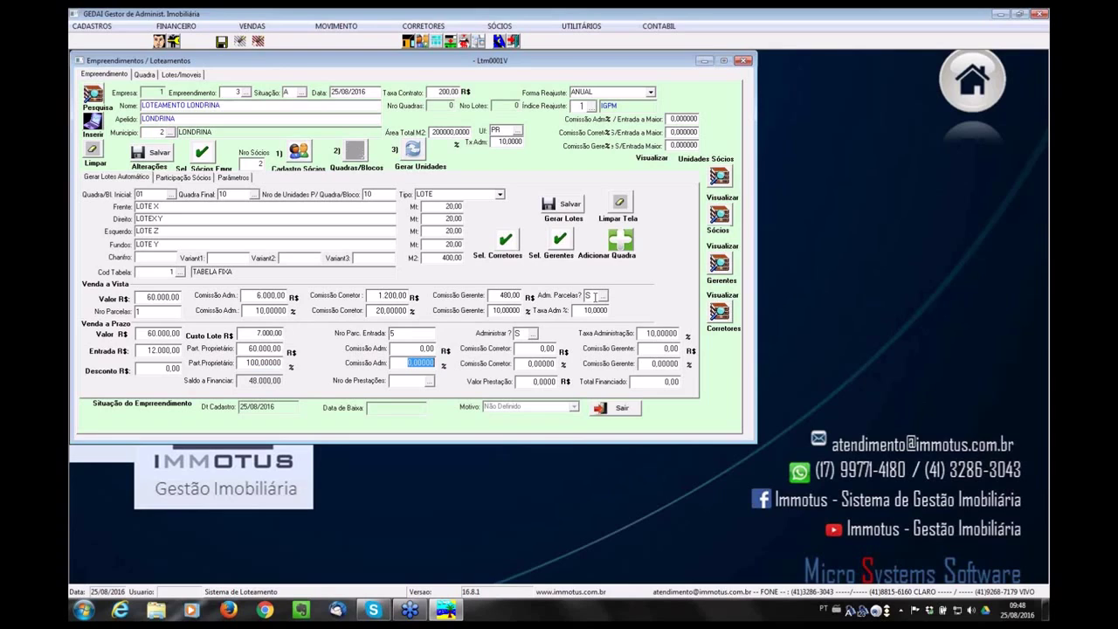
type("10")
key("BackSpace")
key("BackSpace")
type("10")
key("Tab")
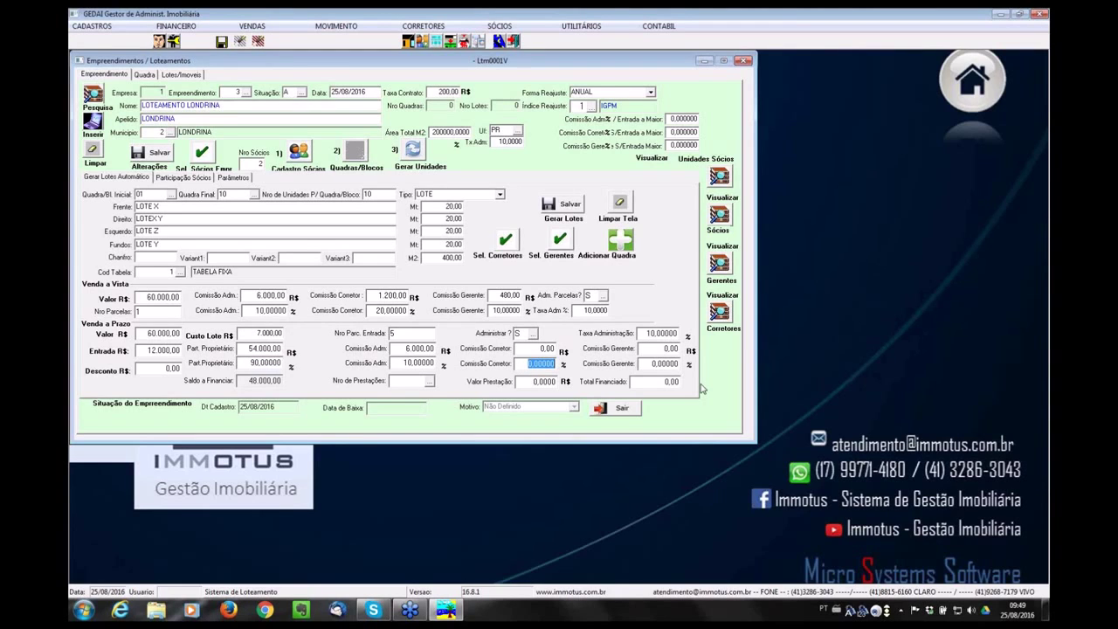
Set the term sale's broker commission to 20%, manager commission to 10%, and choose 180 installments.
type("20")
key("Tab")
type("10")
key("Tab")
key("Tab")
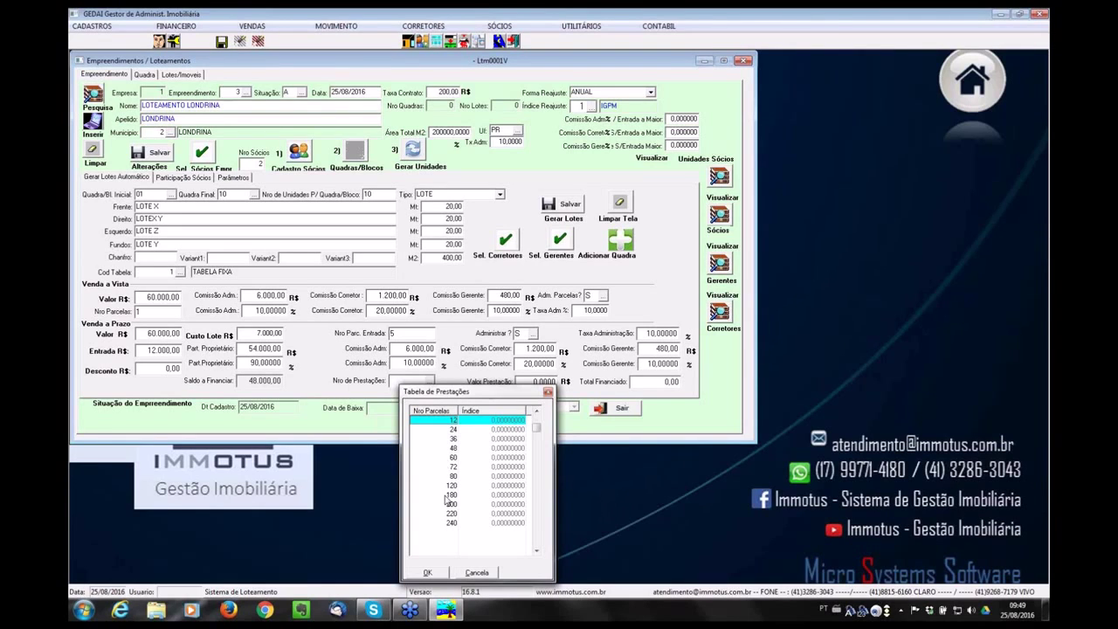
left_click(446, 497)
double_click(447, 497)
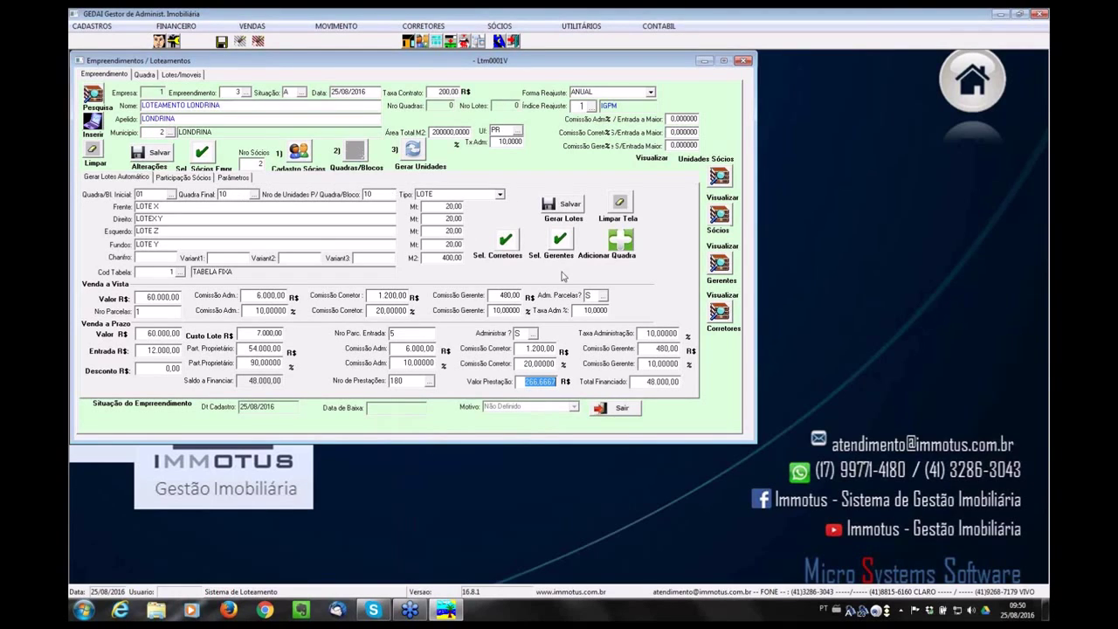
Generate the lots for blocks 01 to 10 and confirm the generation.
left_click(568, 207)
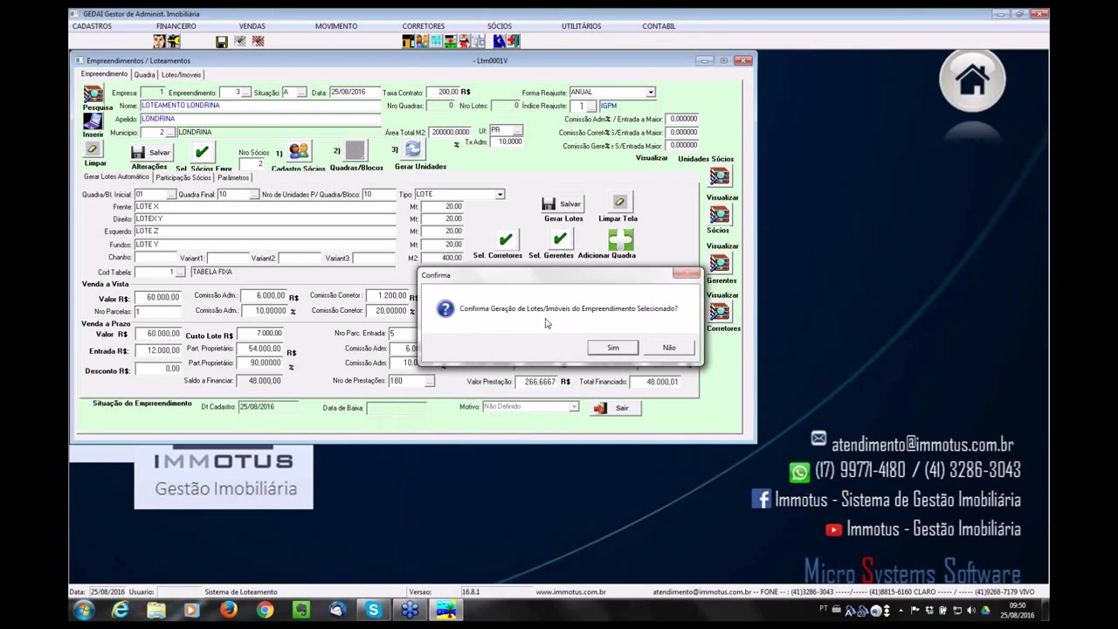
left_click(614, 347)
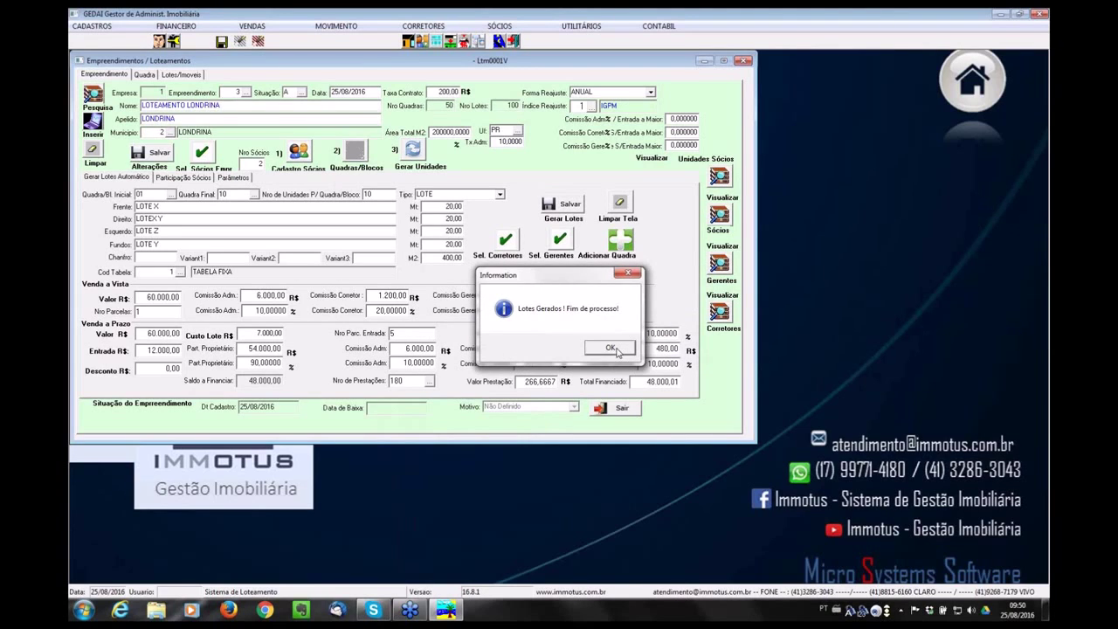
left_click(611, 348)
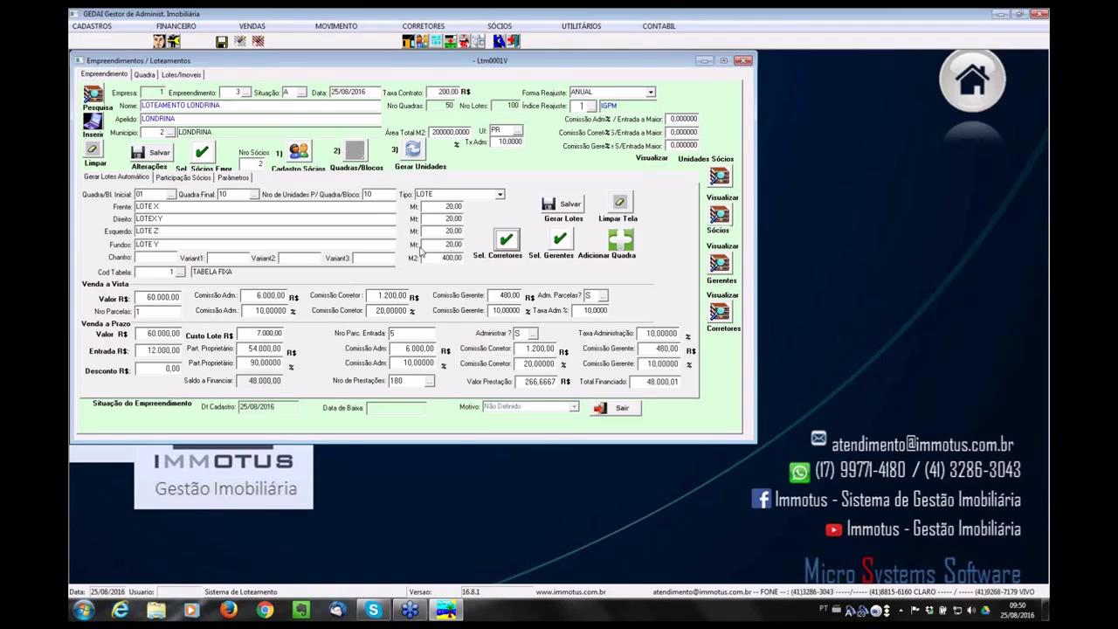
double_click(392, 194)
left_click(157, 195)
left_click(173, 195)
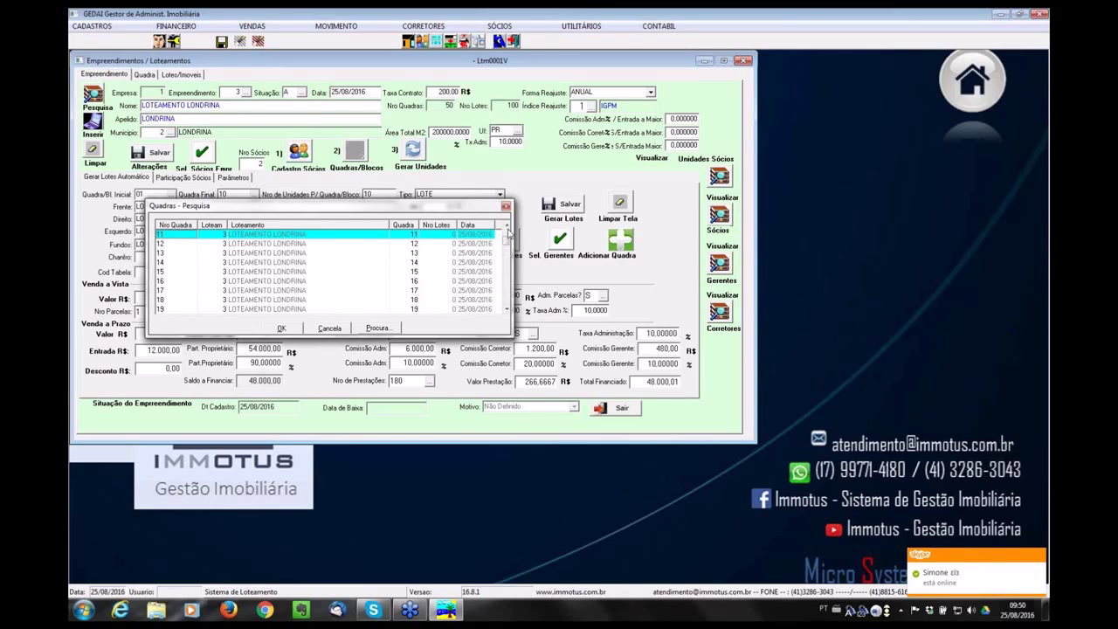
left_click(506, 206)
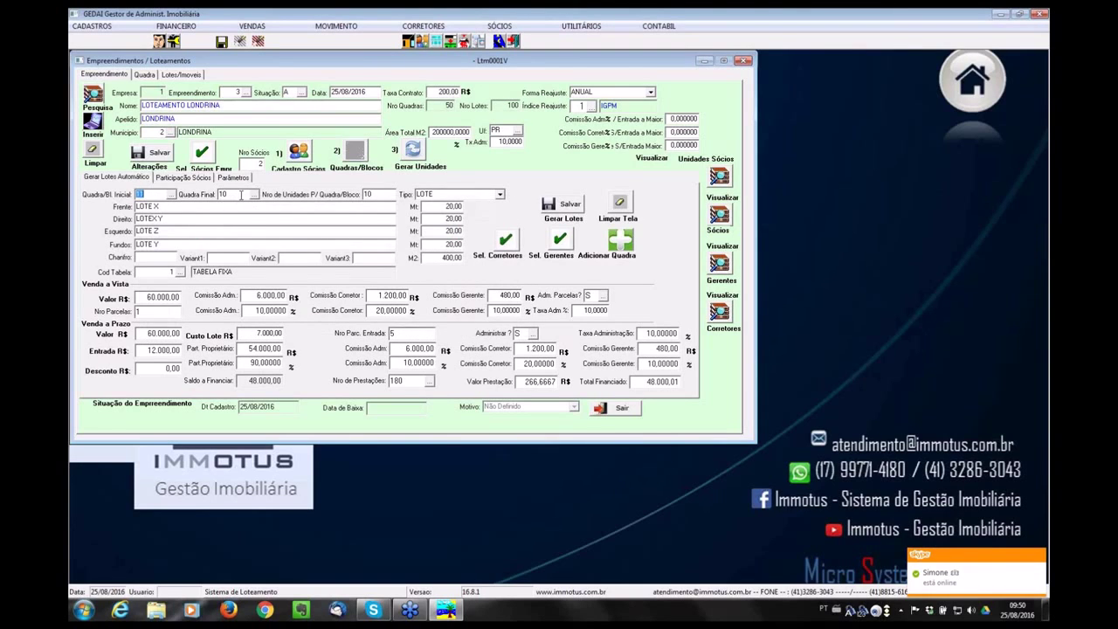
Set up another lot generation from block 01 to block 10 with 15 units per block.
type("01")
key("Tab")
type("10")
key("Tab")
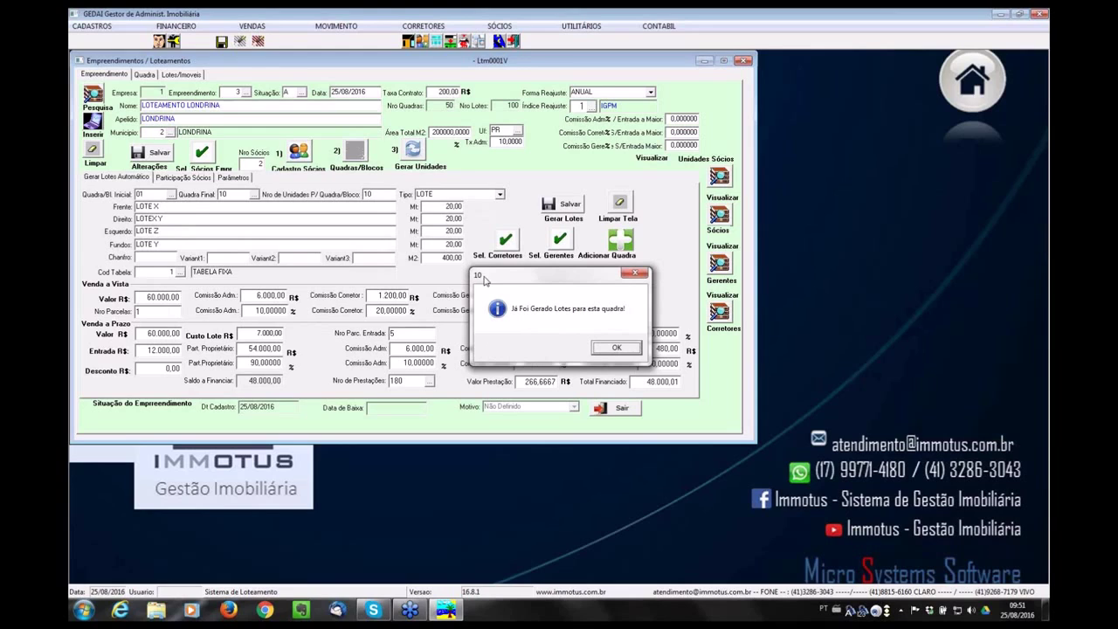
left_click(625, 348)
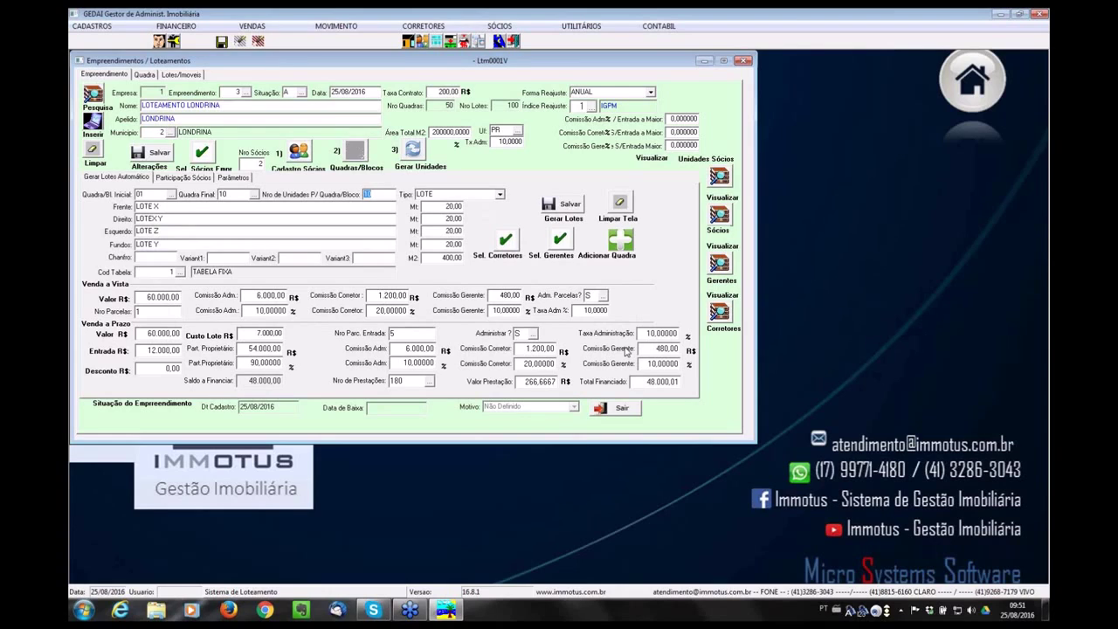
type("15")
key("Tab")
key("Tab")
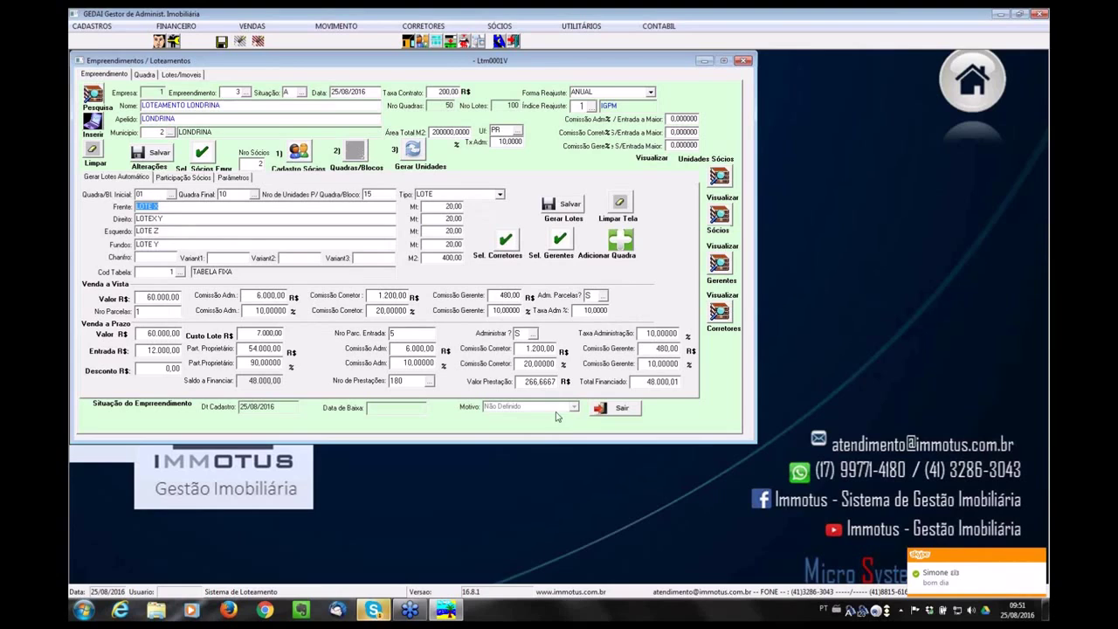
Set the lots' front, right, left and back measurements to 40 m each.
left_click(437, 207)
type("40")
key("Tab")
key("Tab")
key("Tab")
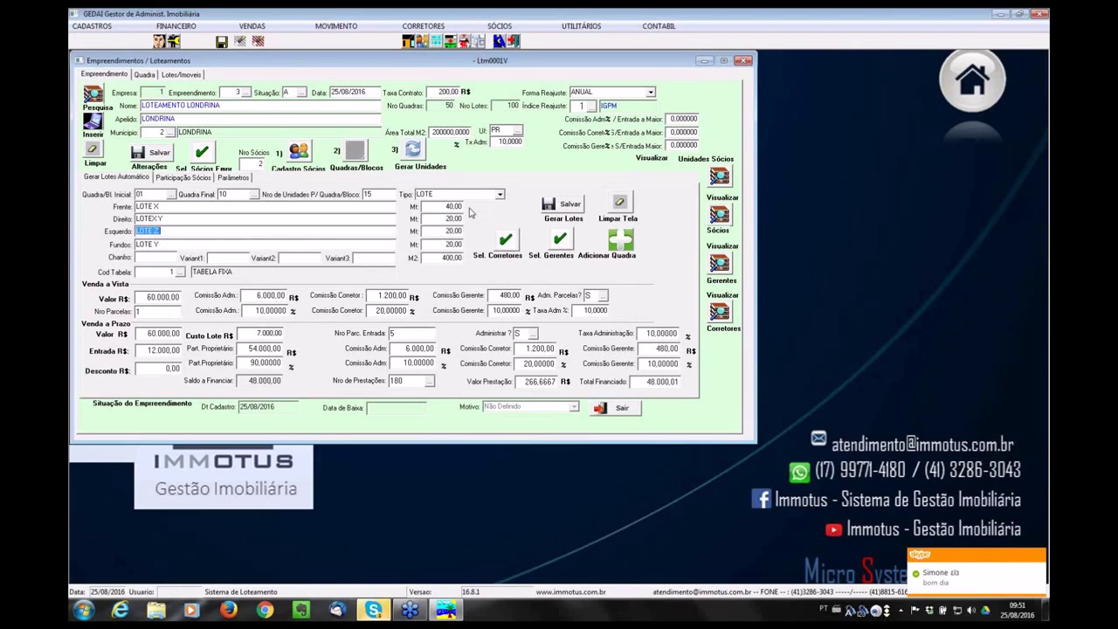
left_click_drag(444, 218, 502, 220)
type("40")
key("Tab")
key("Tab")
type("40")
key("Tab")
key("Tab")
type("40")
key("Tab")
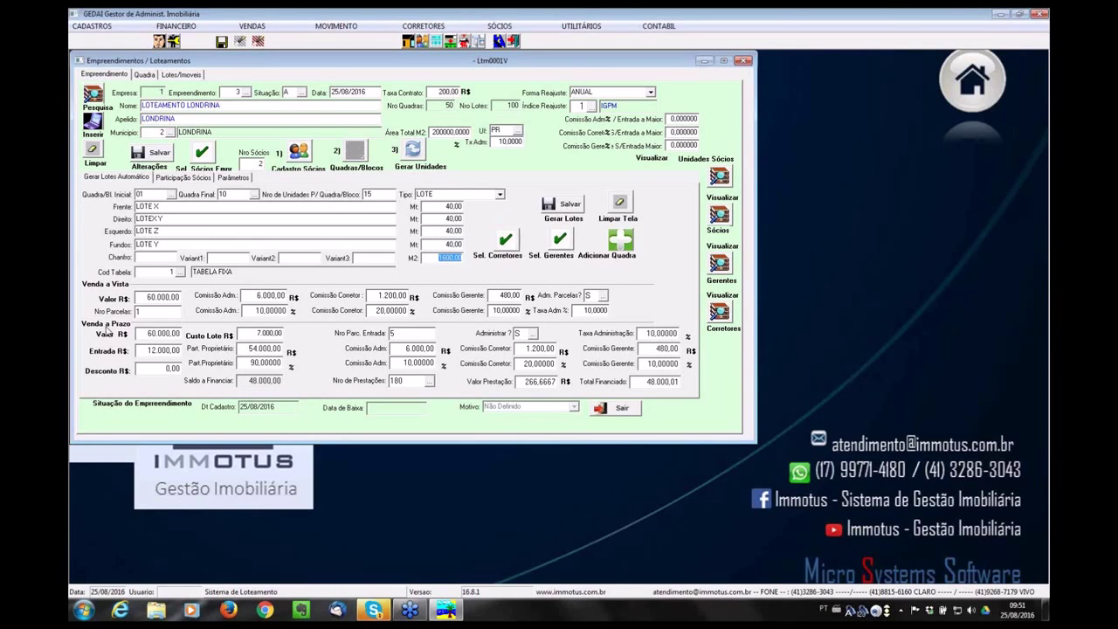
Set the cash sale value of the larger lots to R$ 120,000.
left_click(146, 297)
type("120000")
key("Tab")
key("Tab")
key("Tab")
key("Tab")
key("Tab")
key("Tab")
key("Tab")
Set the term sale value to R$ 120,000 with a R$ 24,000 down payment in 5 installments.
left_click(149, 334)
type("12000,00")
key("Tab")
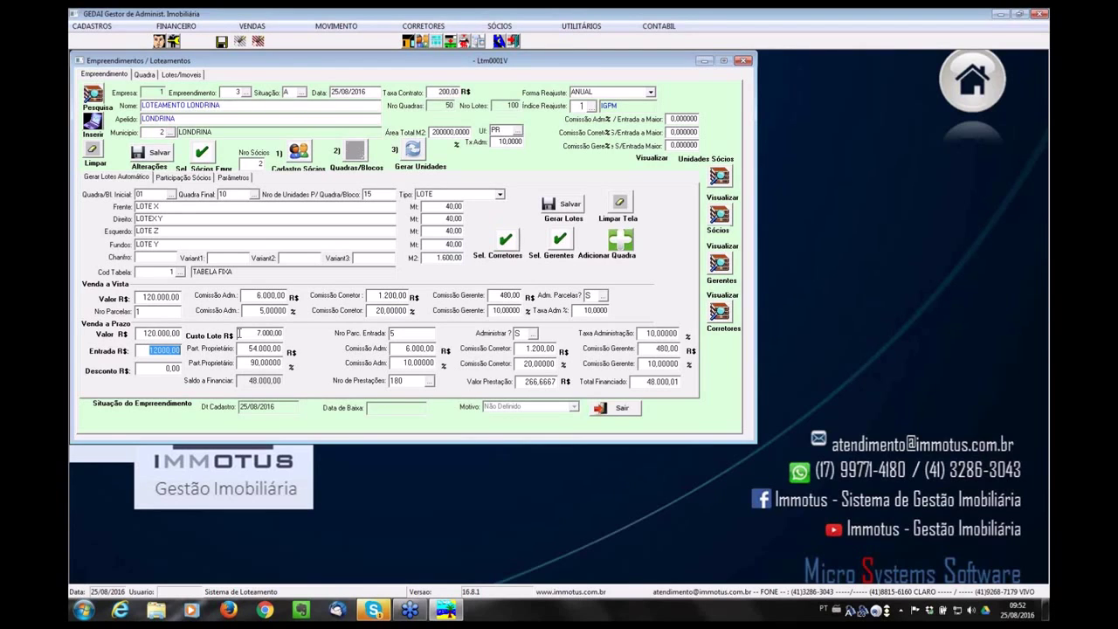
type("24000,00")
key("Tab")
key("Tab")
key("Tab")
type("5")
key("Tab")
key("Tab")
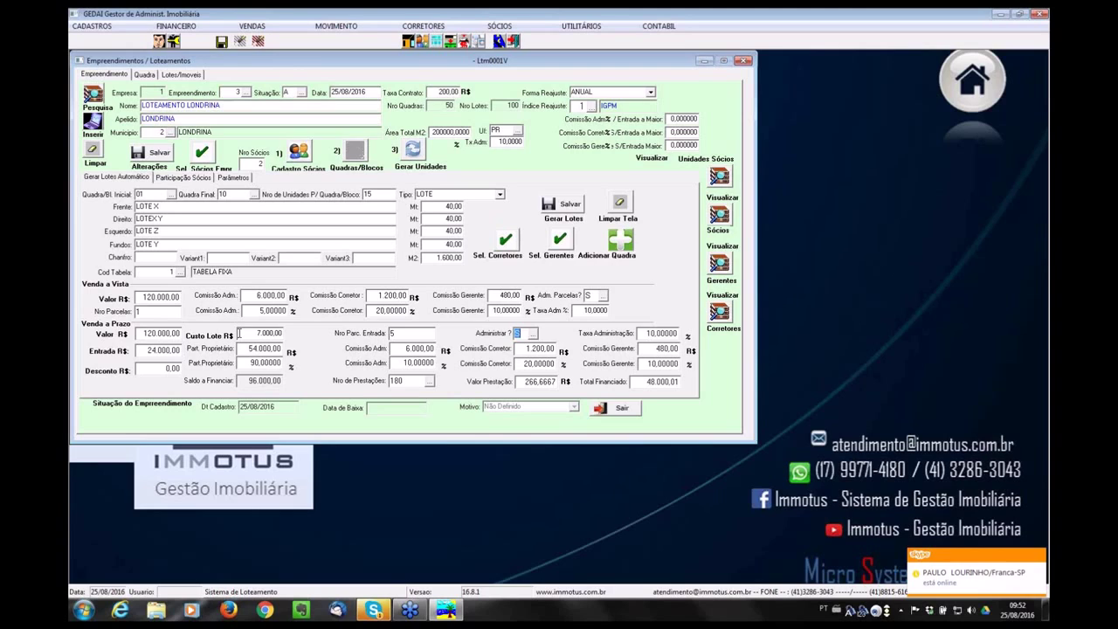
Set the term sale's owner share to 90% and its broker commission to 20%.
key("Tab")
key("Tab")
key("Tab")
key("Tab")
left_click(247, 359)
left_click_drag(247, 359, 307, 367)
type("90")
key("Tab")
key("Tab")
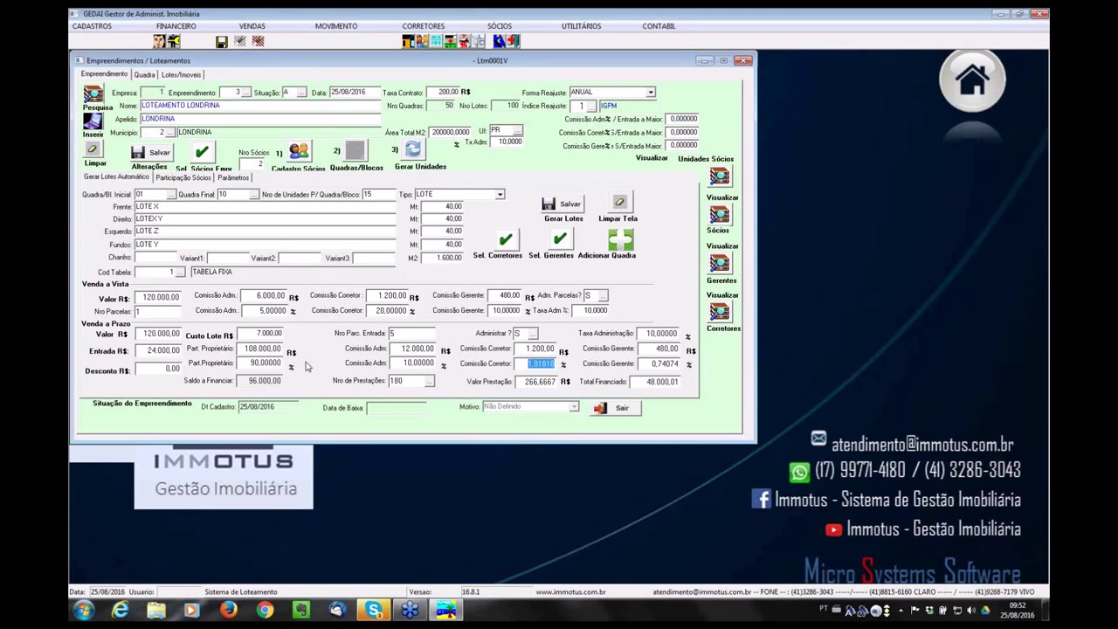
type("20")
key("Tab")
Set the cash sale commissions to 10% for administration, 20% for the broker and 10% for the manager.
left_click(256, 310)
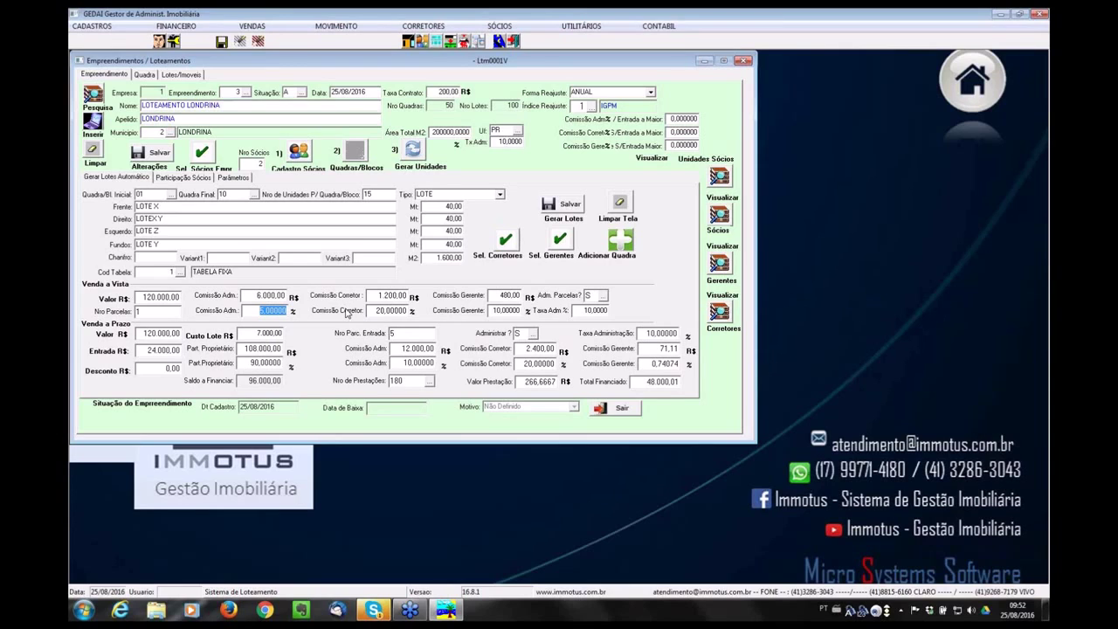
type("10")
key("Tab")
key("Tab")
left_click(383, 311)
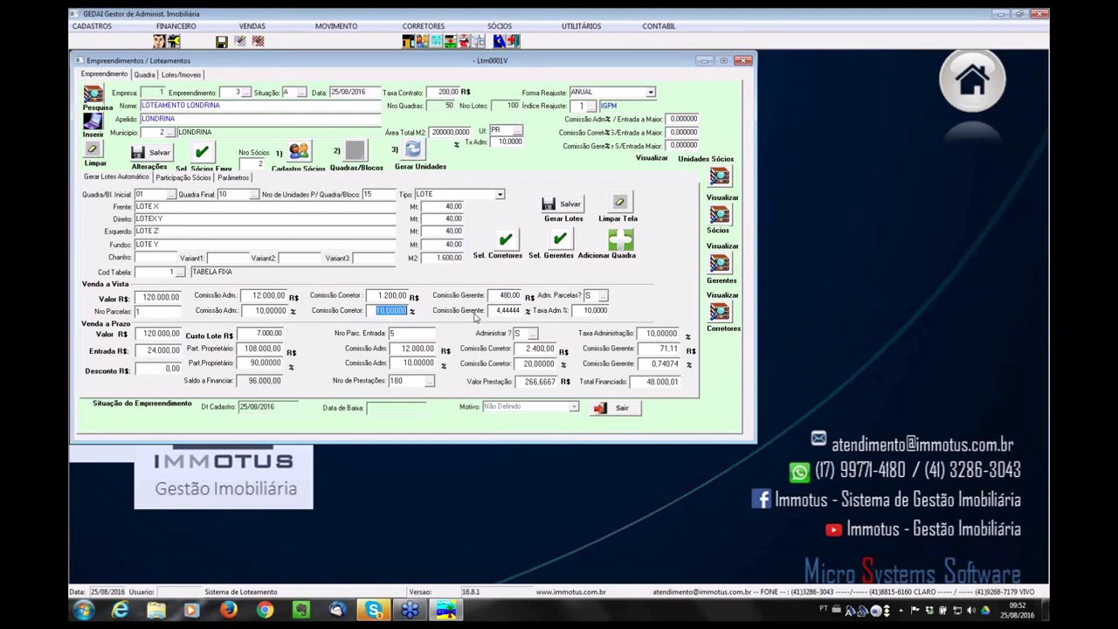
type("20")
key("Tab")
left_click(502, 311)
type("10")
key("Tab")
key("Tab")
key("Tab")
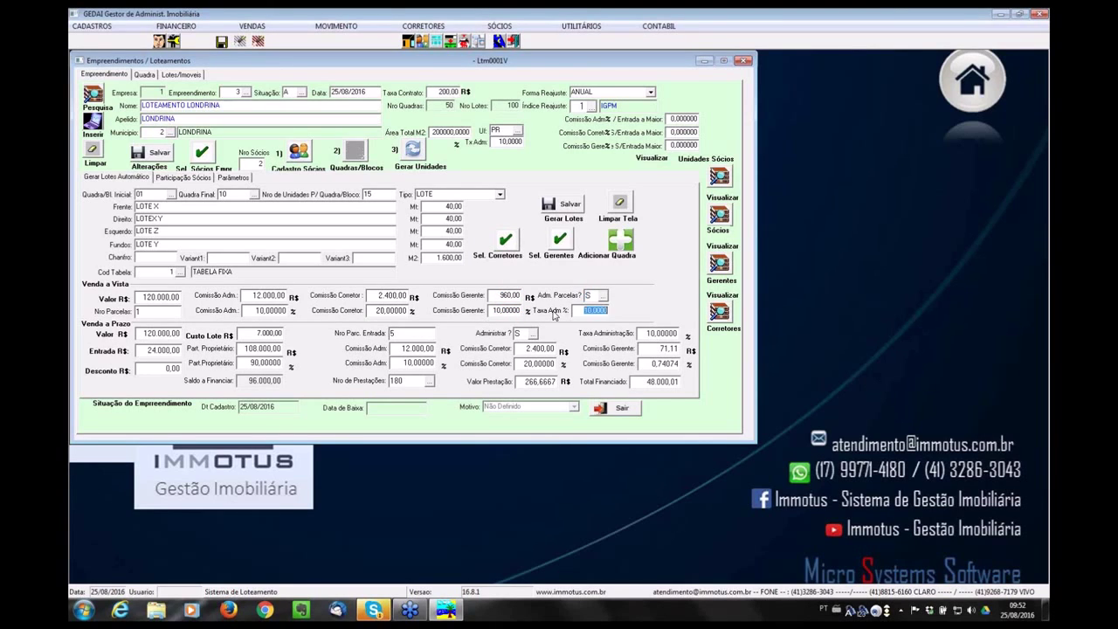
Recalculate the installment value for 180 installments and generate the additional 15 lots per block.
left_click(413, 383)
key("Tab")
left_click(567, 207)
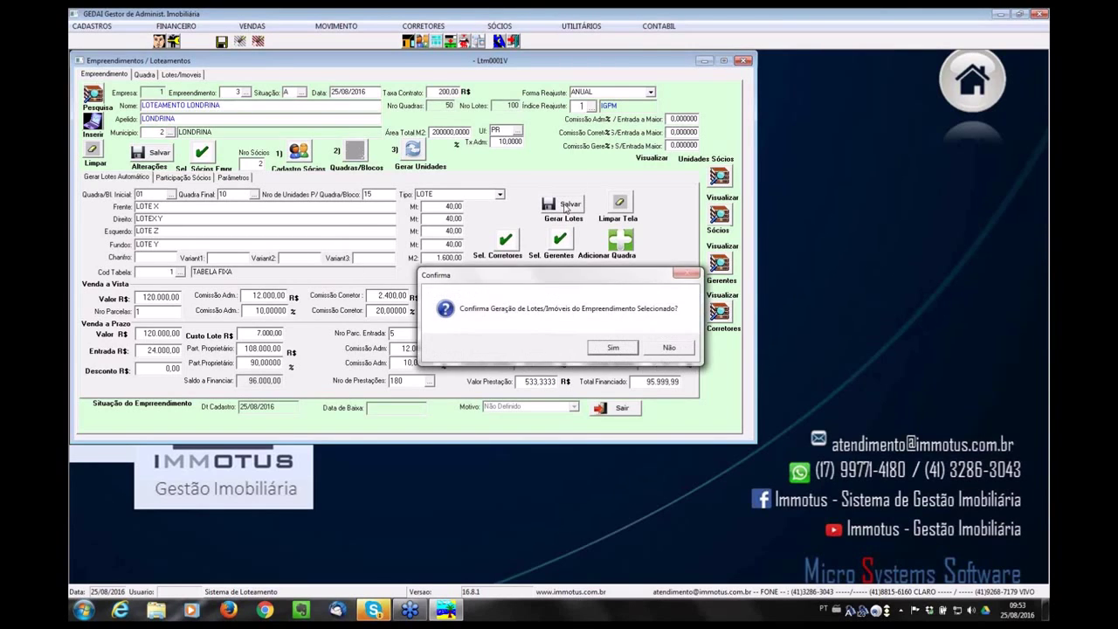
left_click(605, 347)
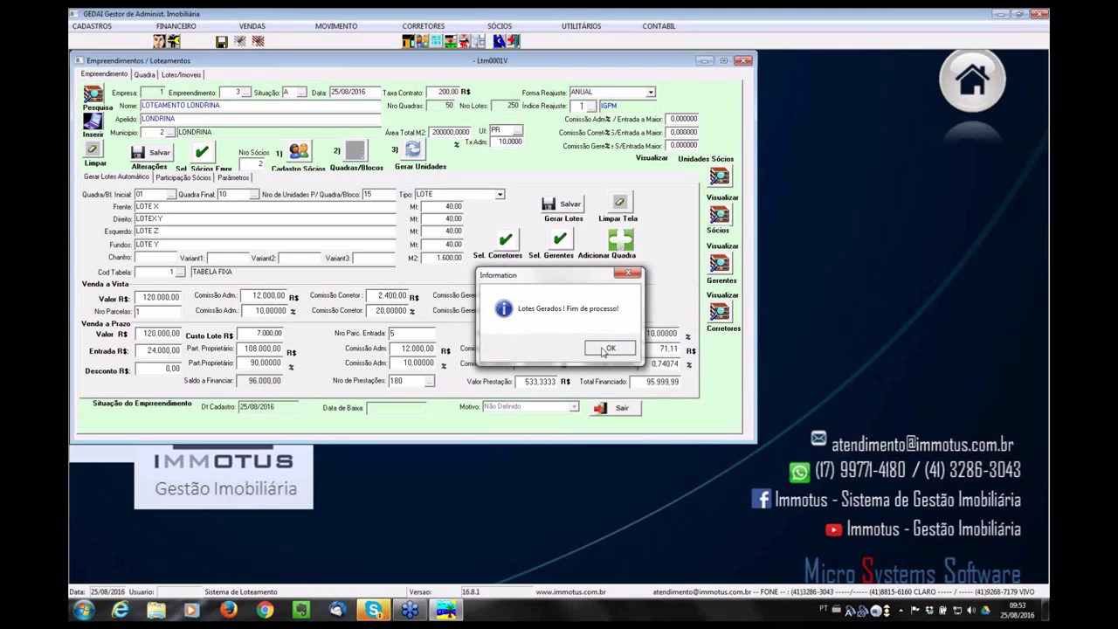
left_click(609, 348)
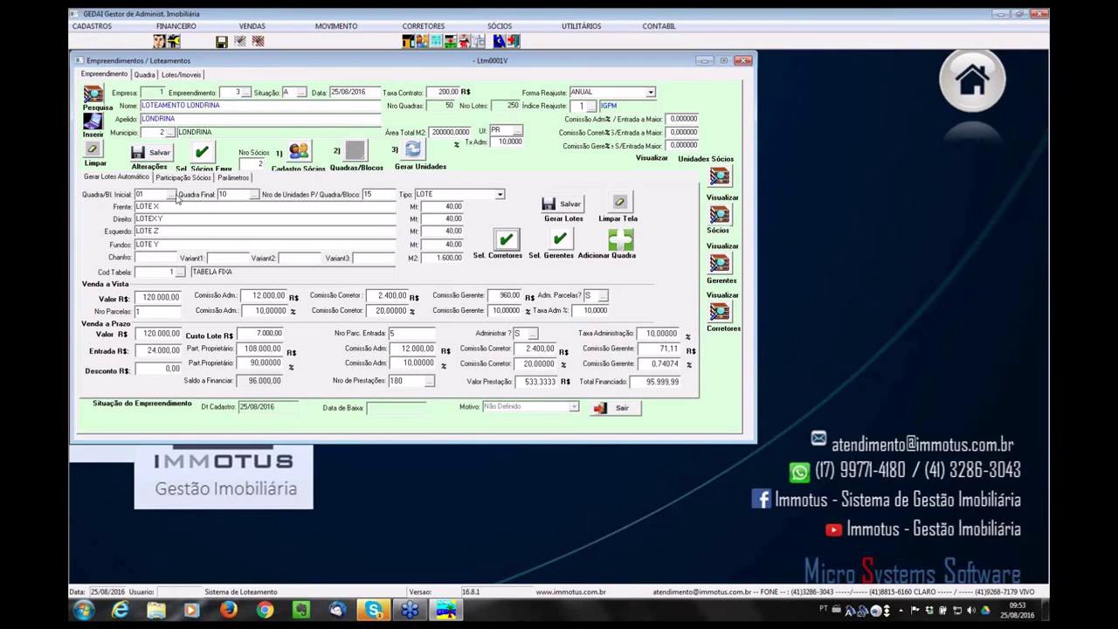
left_click(371, 194)
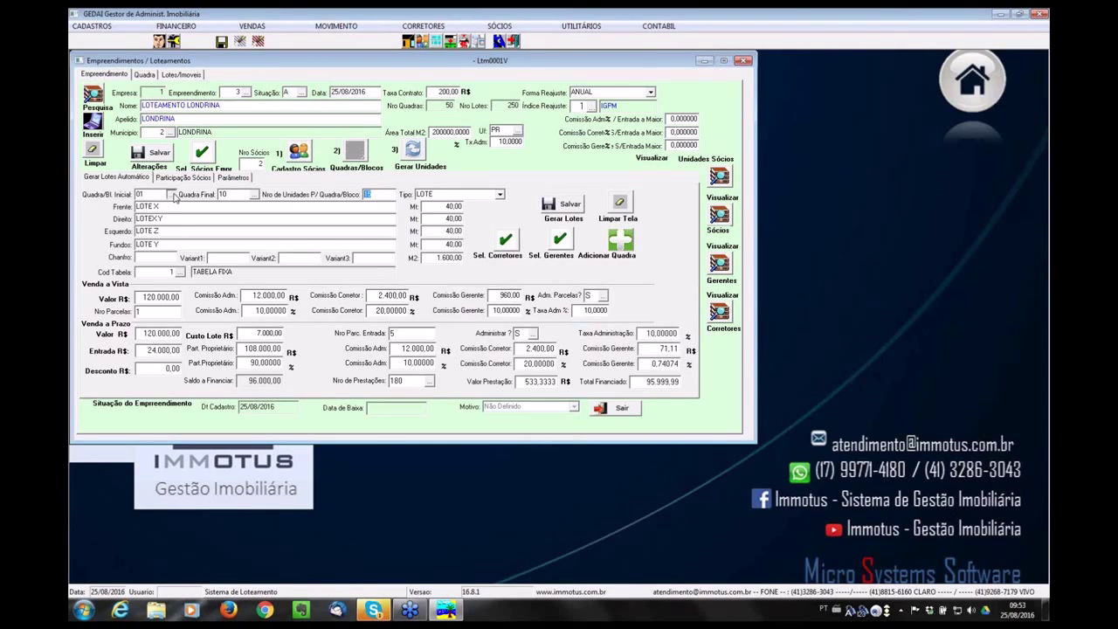
left_click(173, 194)
double_click(175, 235)
key("Return")
left_click(147, 194)
key("Return")
key("Return")
left_click(171, 193)
double_click(169, 243)
left_click(168, 211)
left_click_drag(242, 195, 193, 199)
key("Tab")
key("Tab")
key("Tab")
key("Tab")
key("Tab")
Look up the lots registered in block 13 of Loteamento Londrina.
left_click(194, 77)
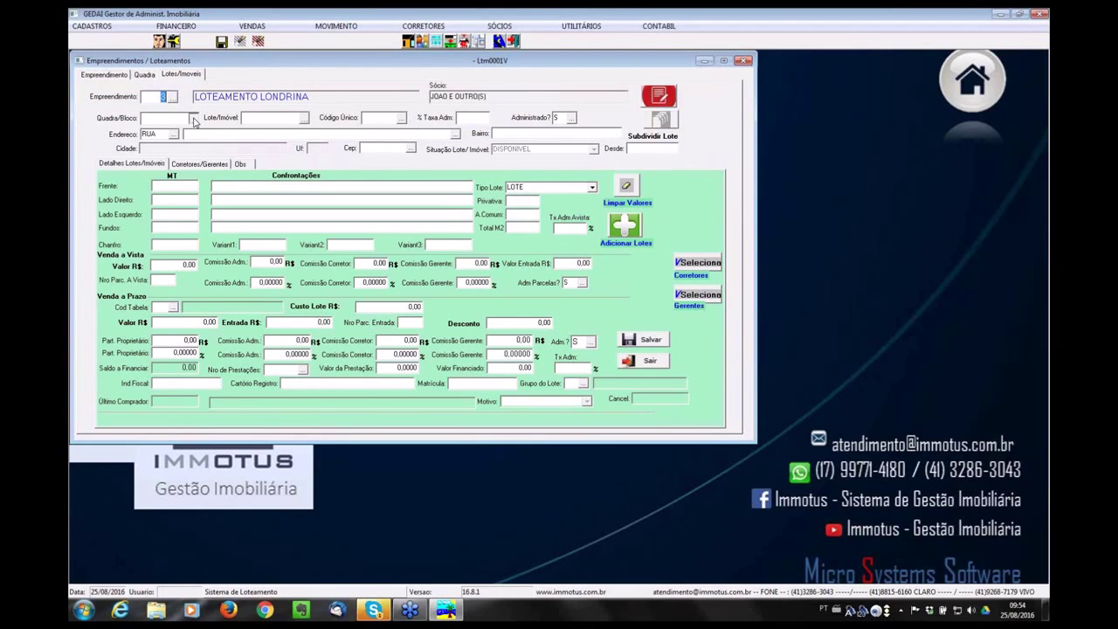
left_click(193, 118)
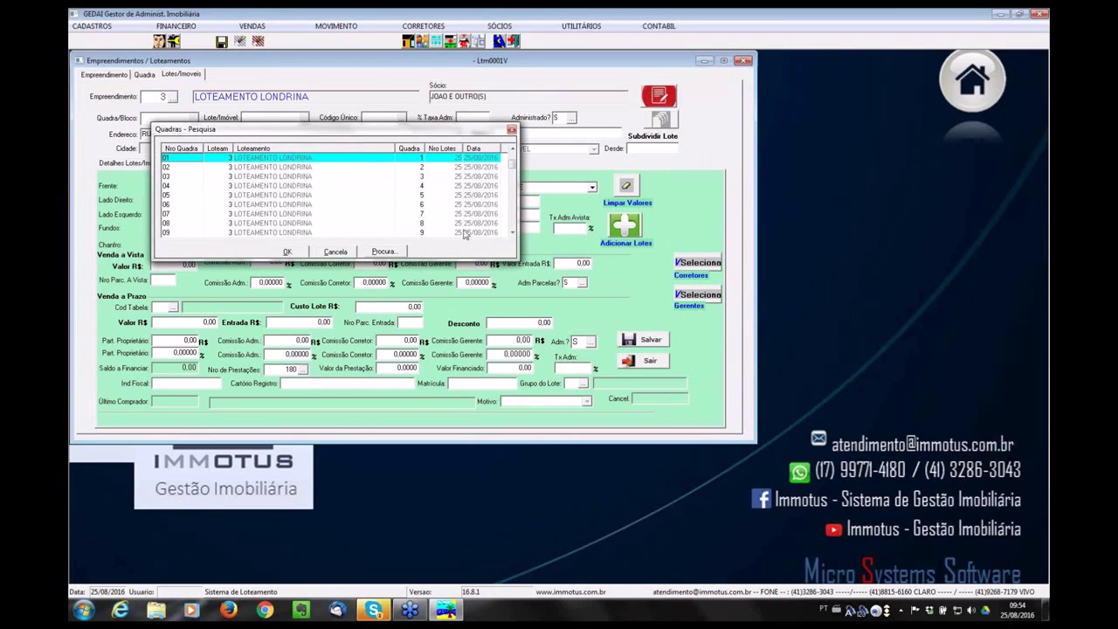
left_click(514, 215)
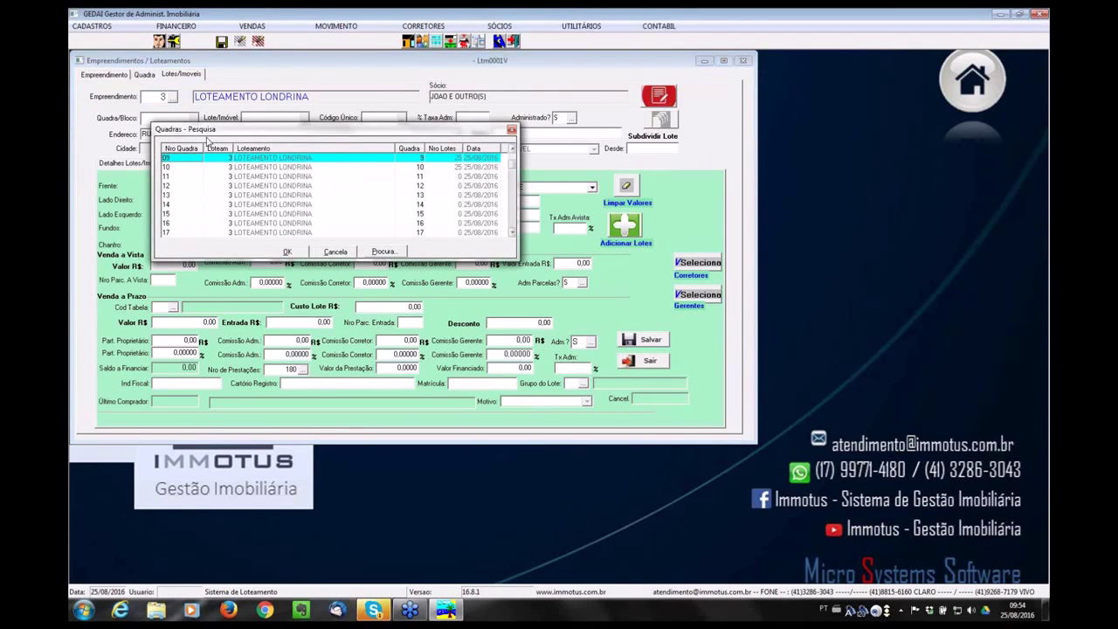
double_click(182, 194)
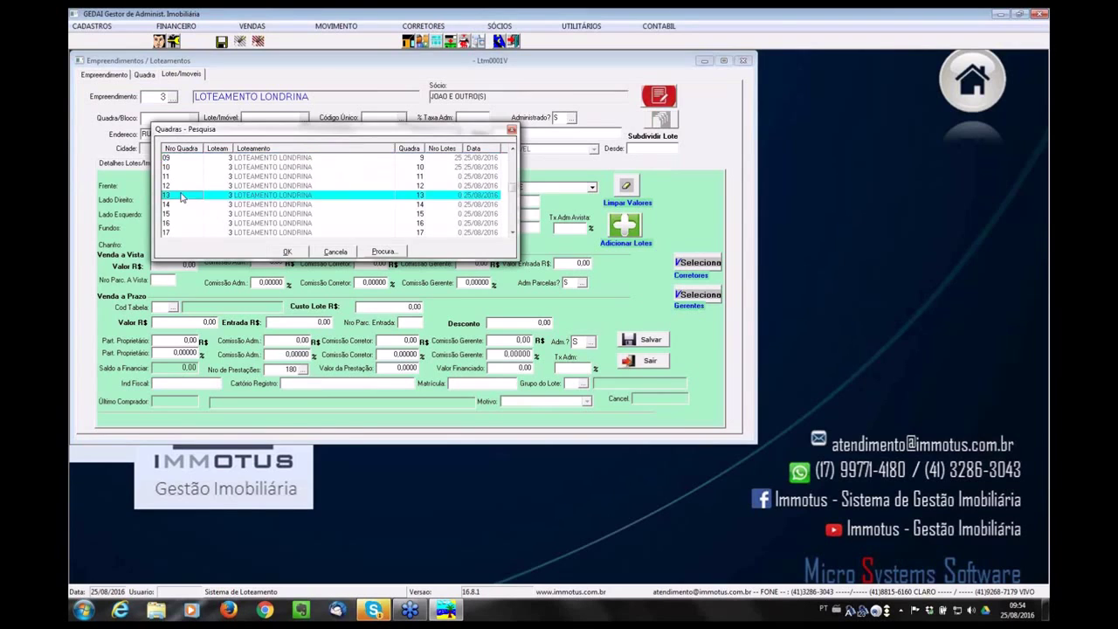
left_click(303, 118)
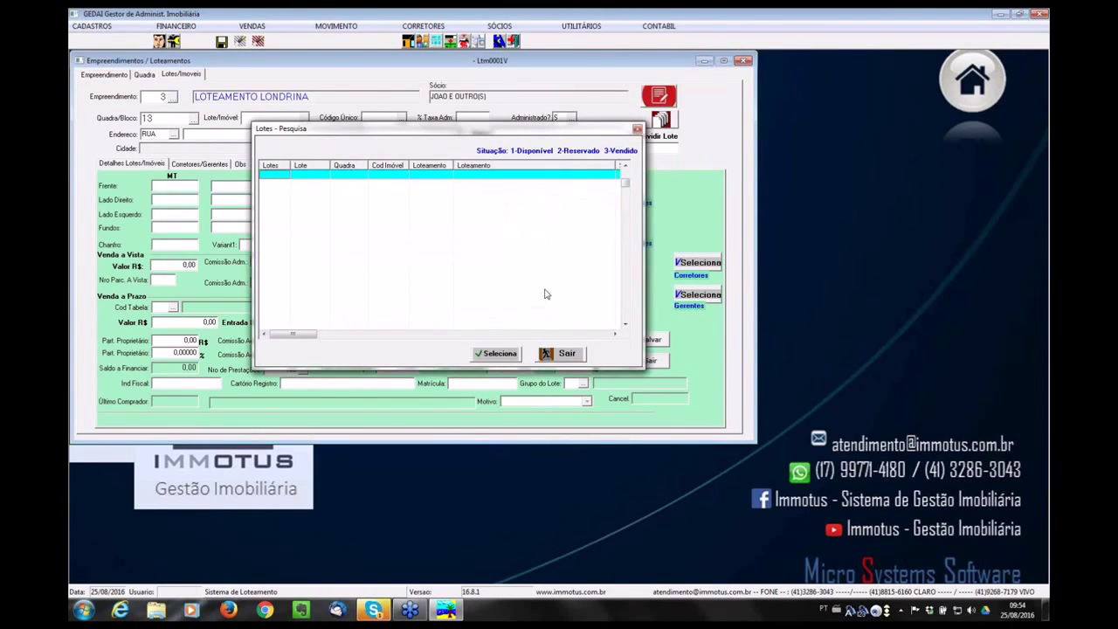
left_click(563, 354)
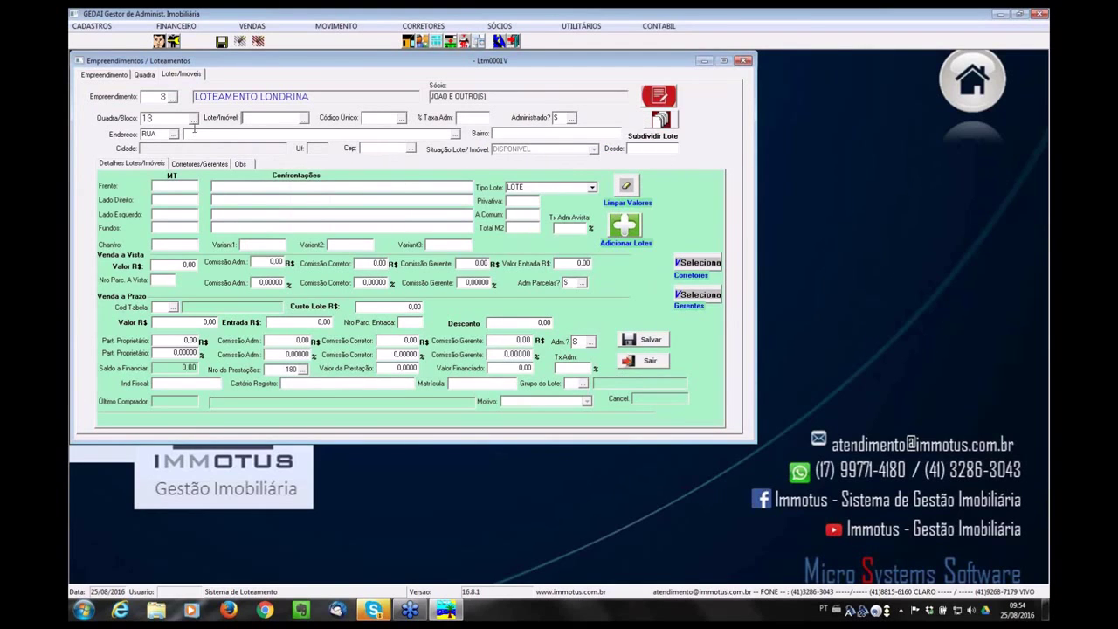
Open the record of lot 01 in block 01 of Loteamento Londrina.
left_click(193, 118)
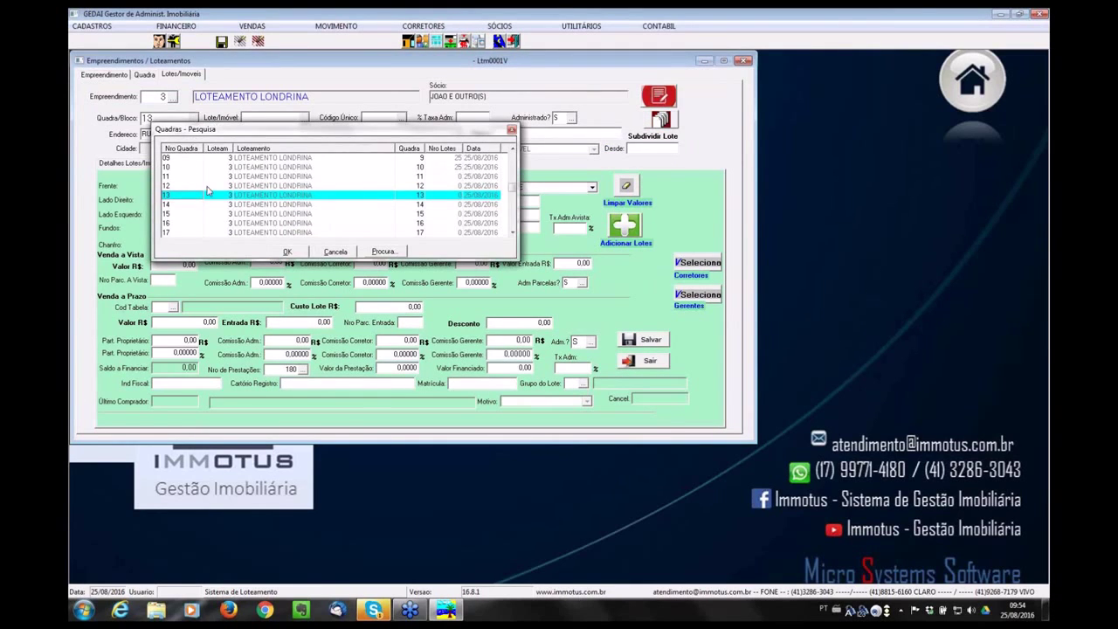
left_click_drag(513, 179, 513, 157)
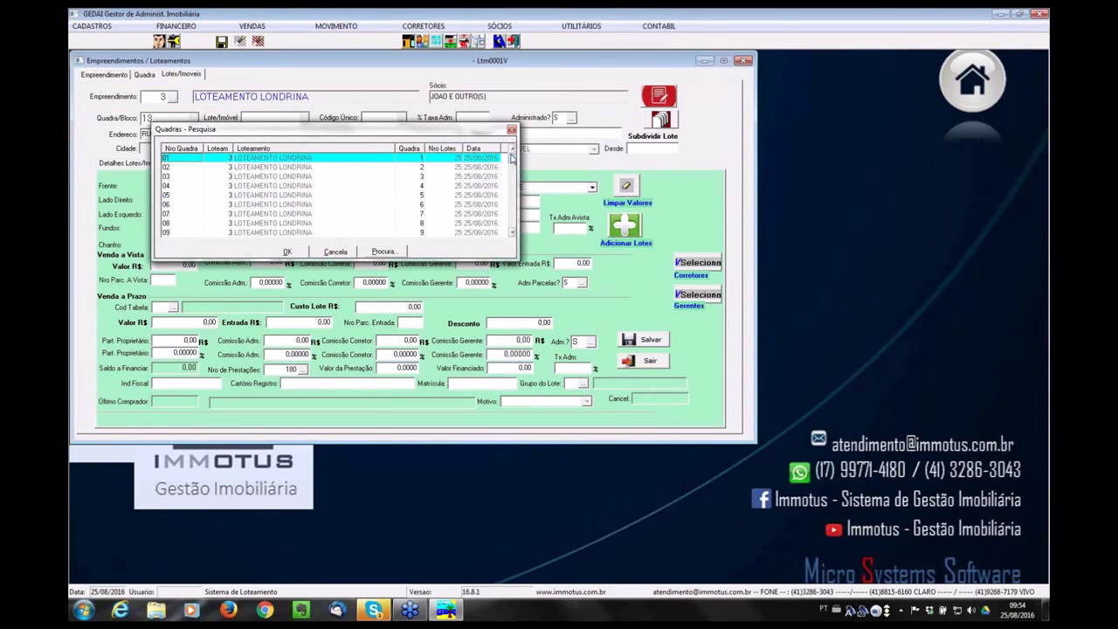
double_click(176, 159)
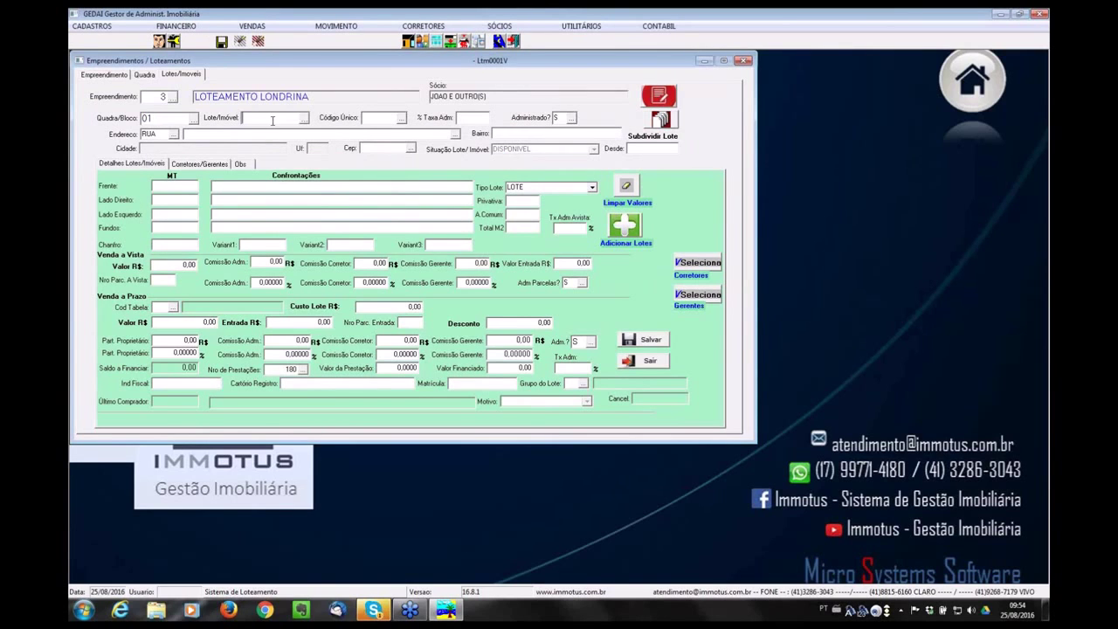
left_click(304, 118)
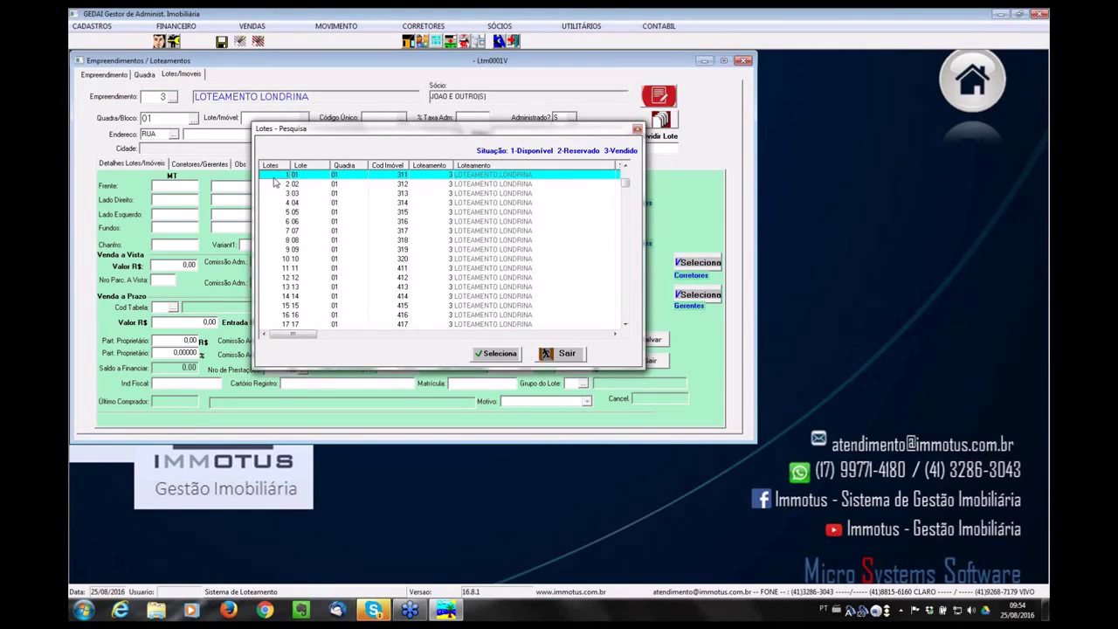
double_click(303, 175)
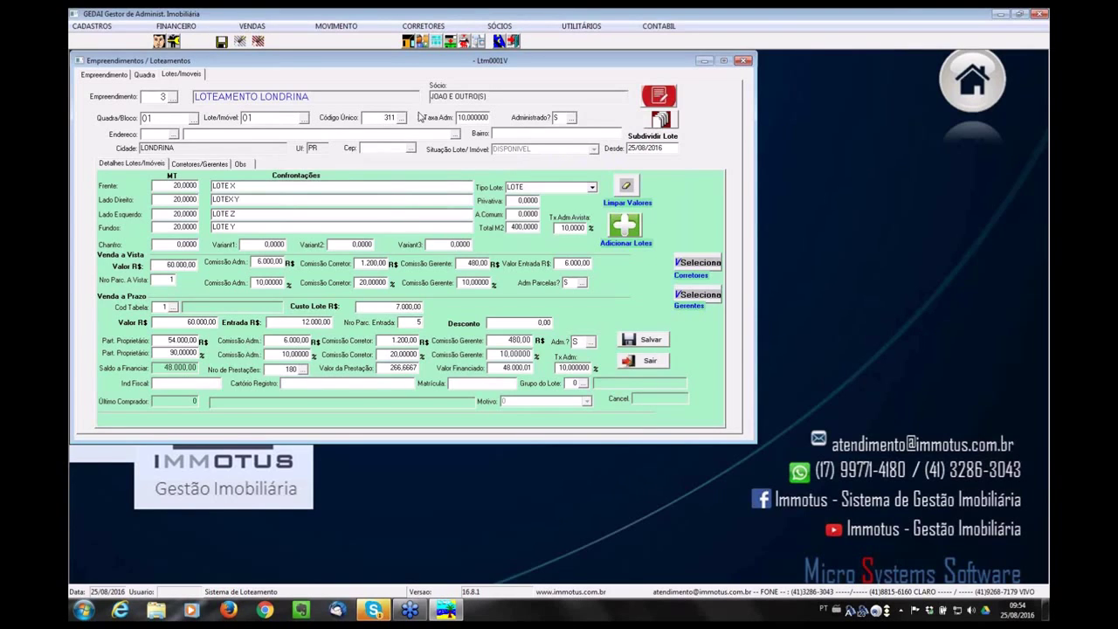
Clear the lot form and recall the lot by its unique code 311.
left_click(258, 41)
left_click(383, 116)
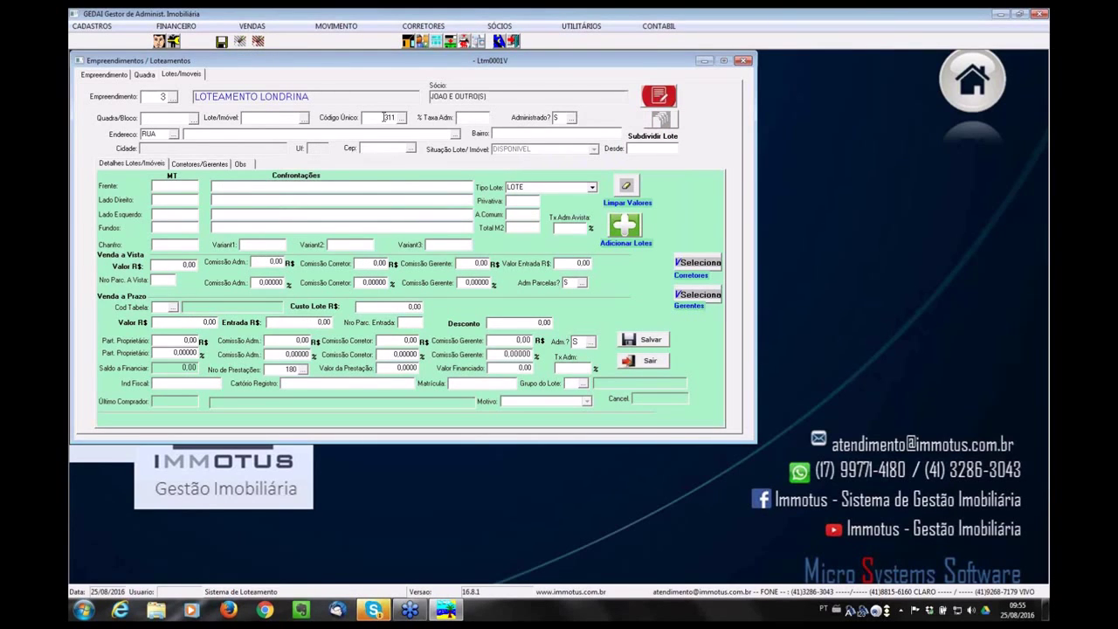
type("311")
key("Return")
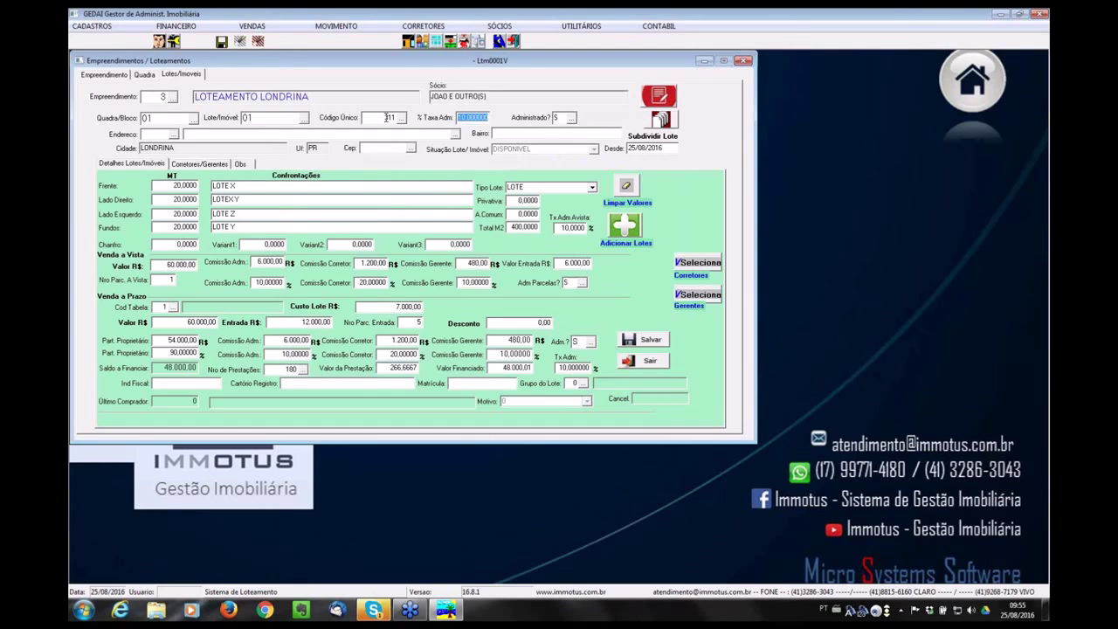
Browse through the lot records one after another by unique code, starting from lot 01 of block 01.
left_click(371, 116)
key("F8")
key("F8")
key("F8")
key("F8")
key("F8")
key("F8")
key("F8")
key("F8")
key("F8")
key("F8")
key("F8")
key("F8")
key("F8")
key("F8")
key("F8")
Open the record of lot 25 in block 10.
left_click(194, 120)
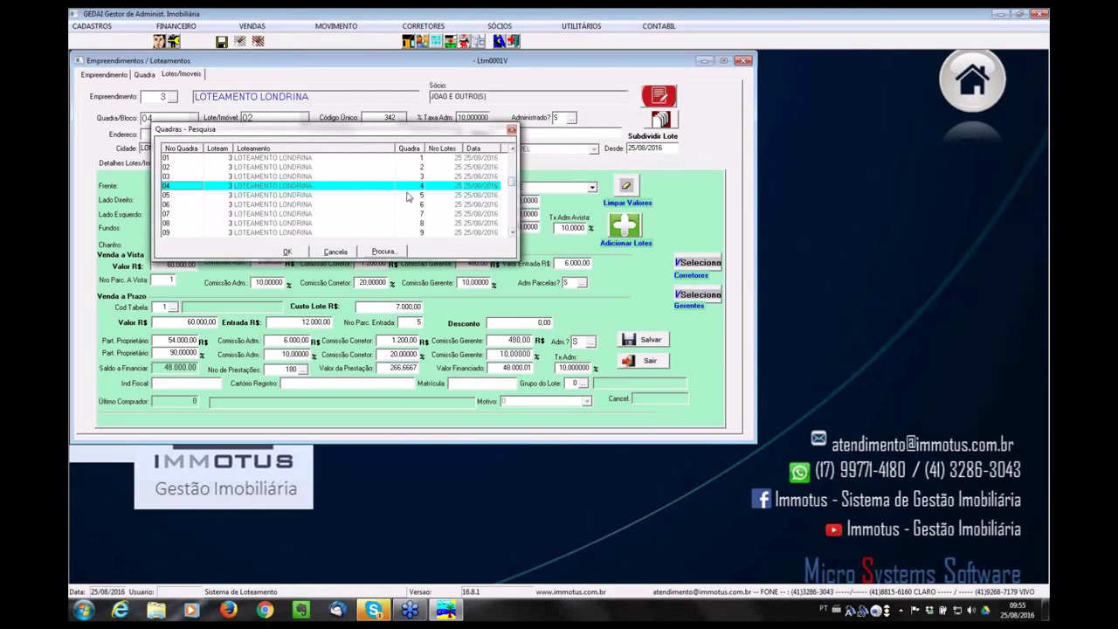
left_click(513, 220)
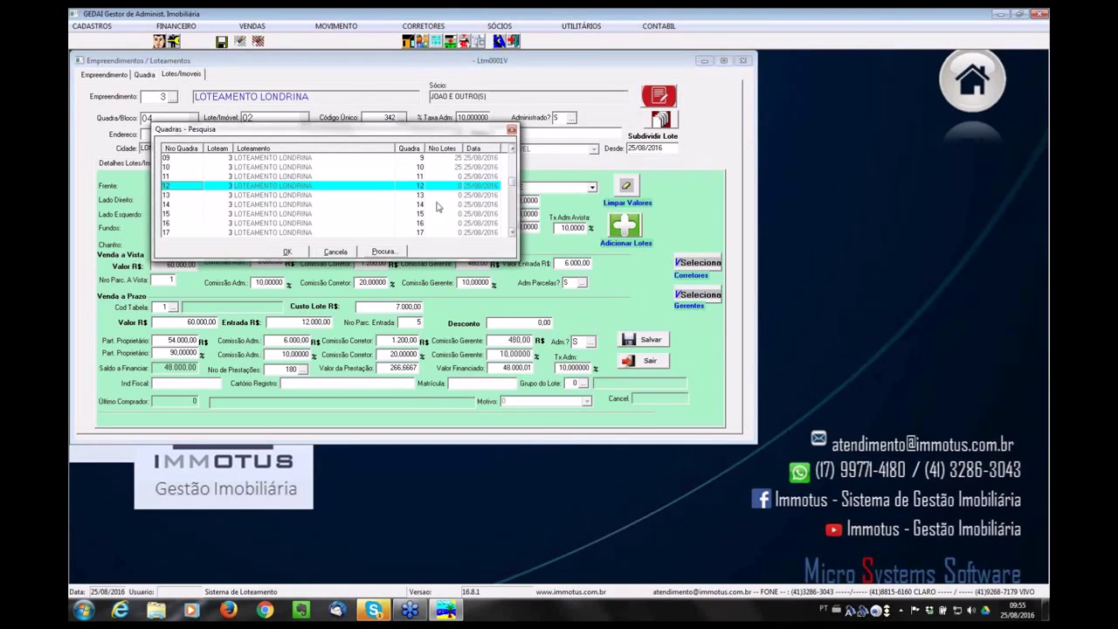
left_click(180, 168)
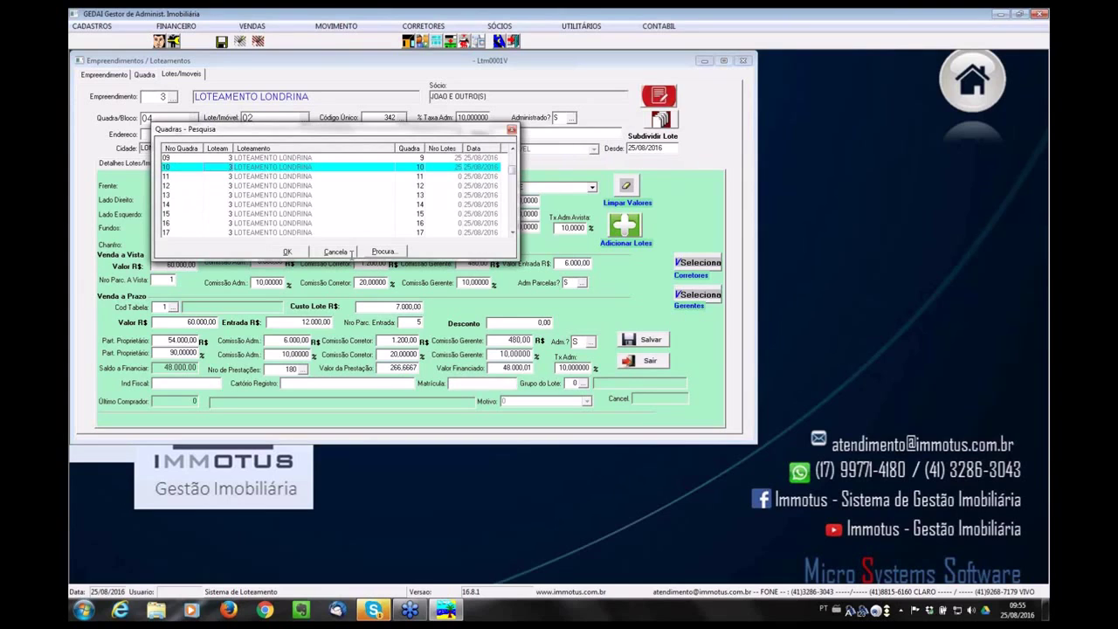
left_click(214, 159)
left_click(216, 167)
double_click(216, 168)
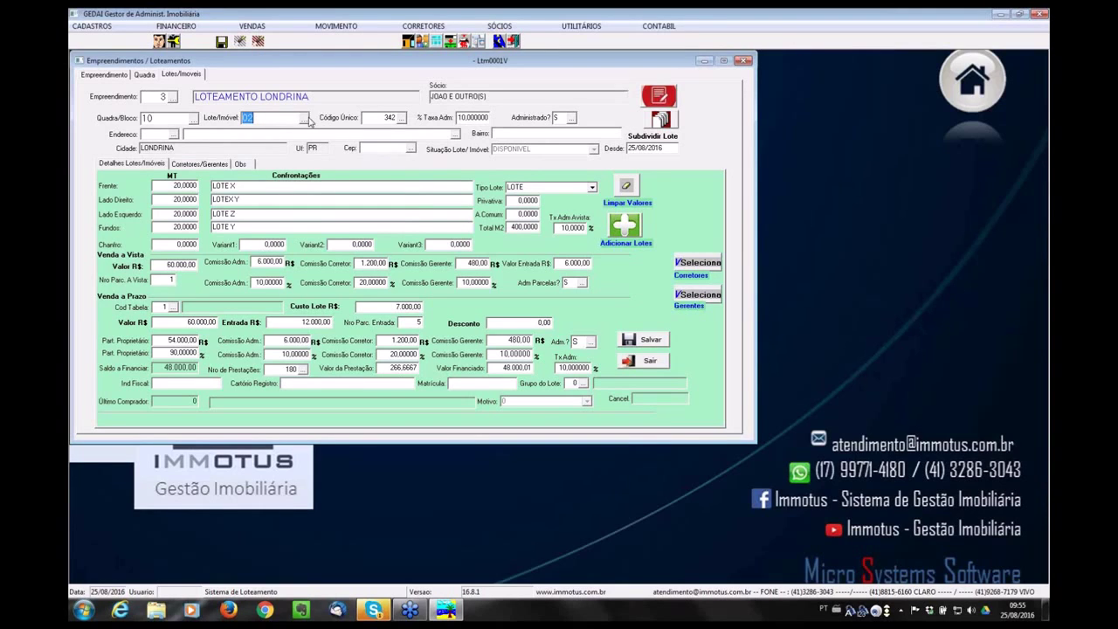
left_click(304, 120)
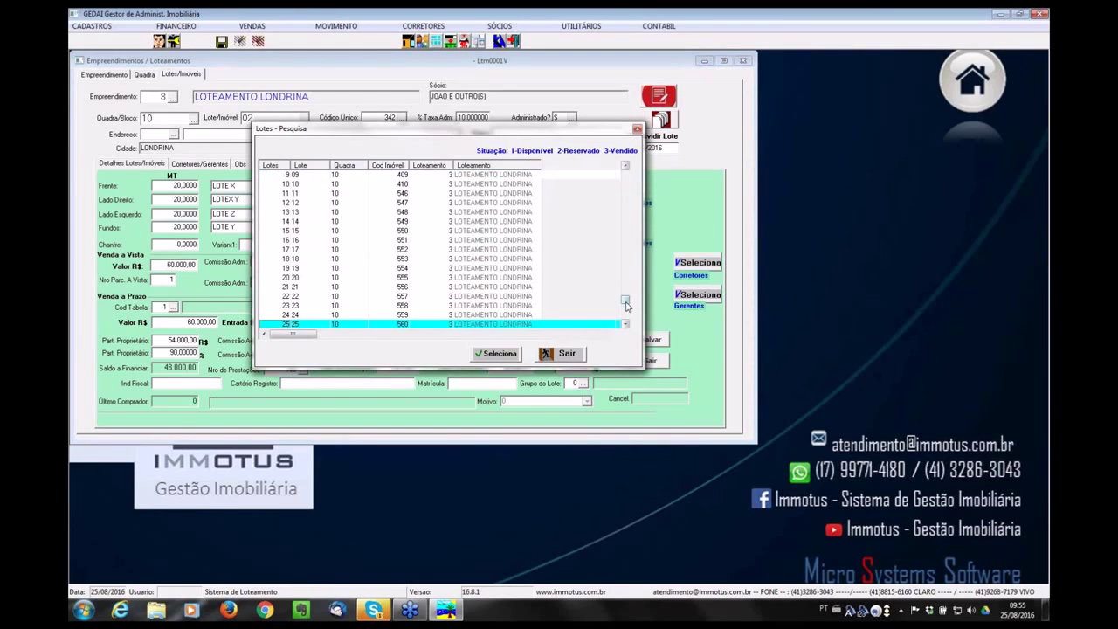
left_click(626, 304)
double_click(330, 325)
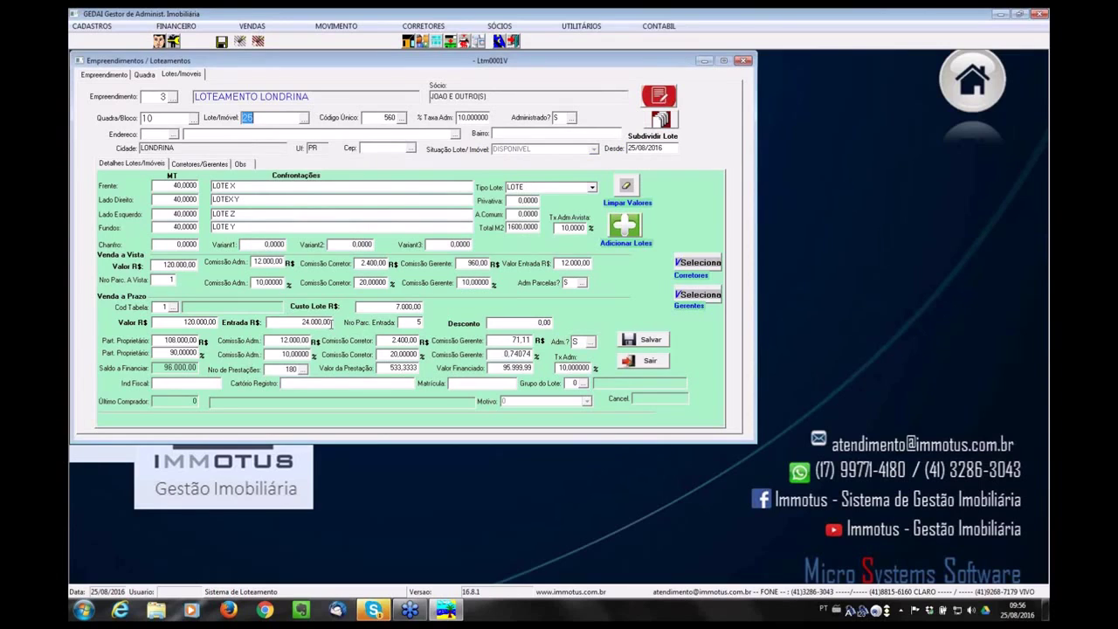
Set the term sale down payment of lot 25 in block 10 to R$ 20.000,00 and save the lot.
key("Tab")
left_click(315, 323)
type("20.000")
key("Tab")
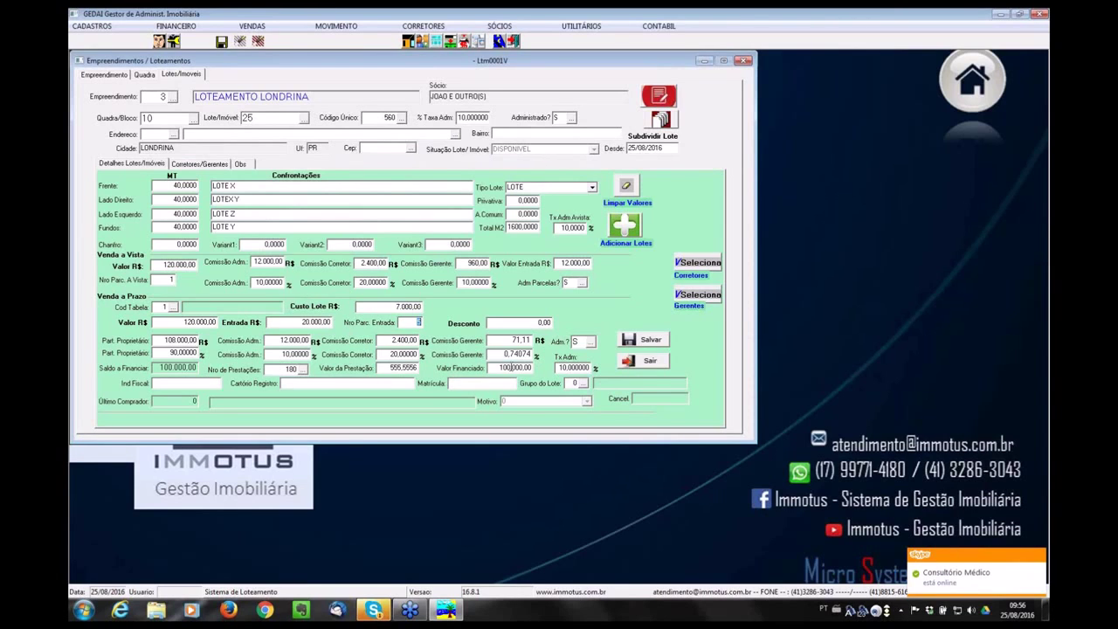
left_click(645, 341)
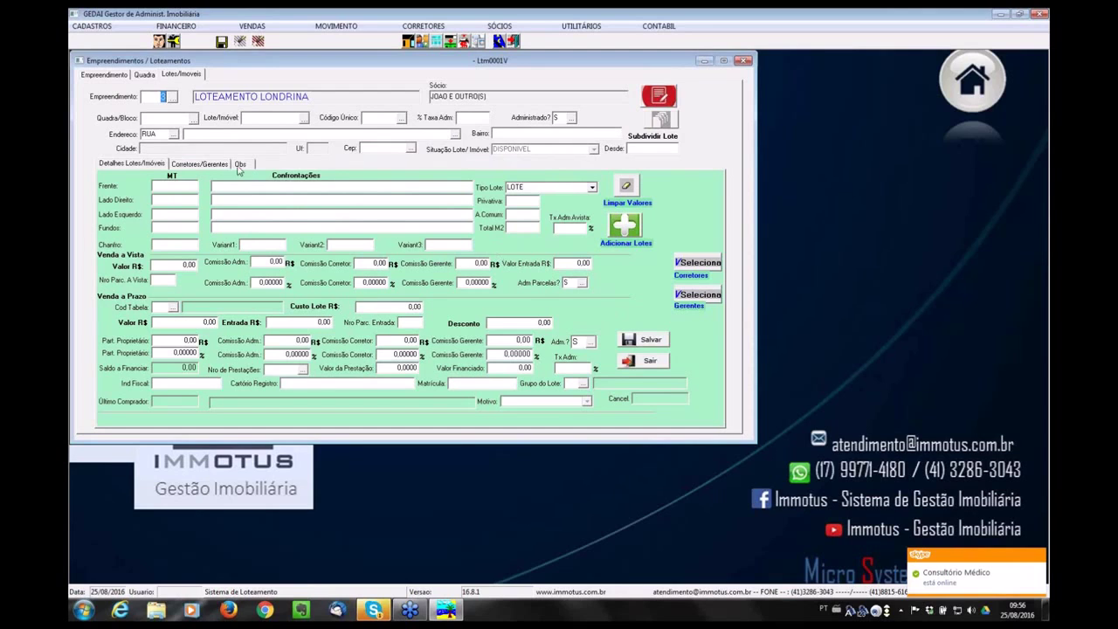
Open the record of lot 25 in block 01 to examine its sale terms.
left_click(194, 118)
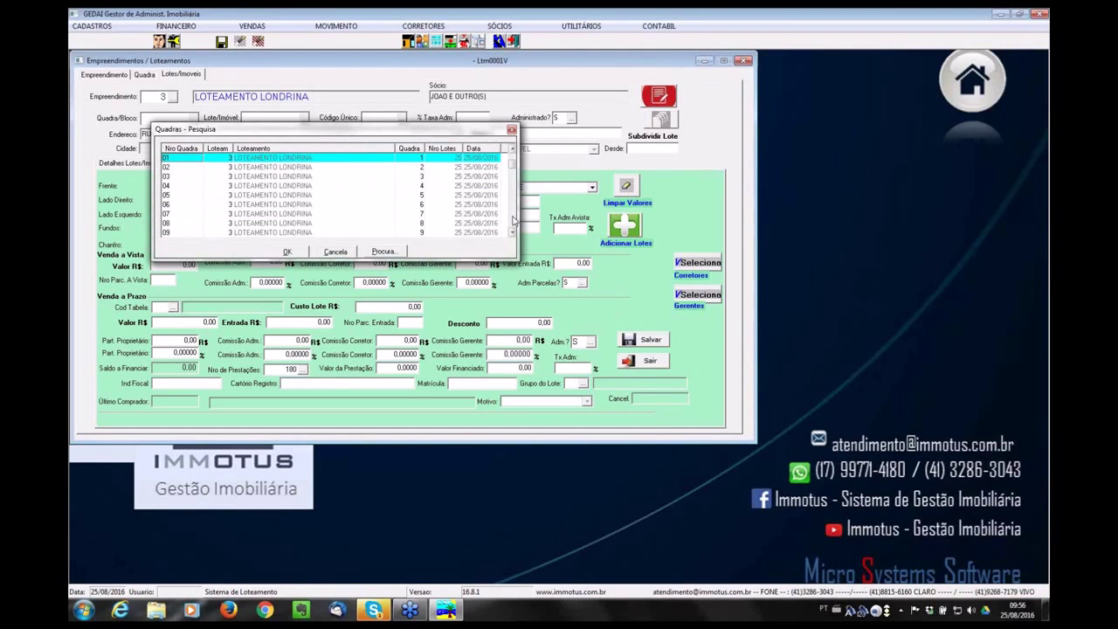
left_click(514, 220)
left_click_drag(515, 164, 513, 166)
left_click(512, 155)
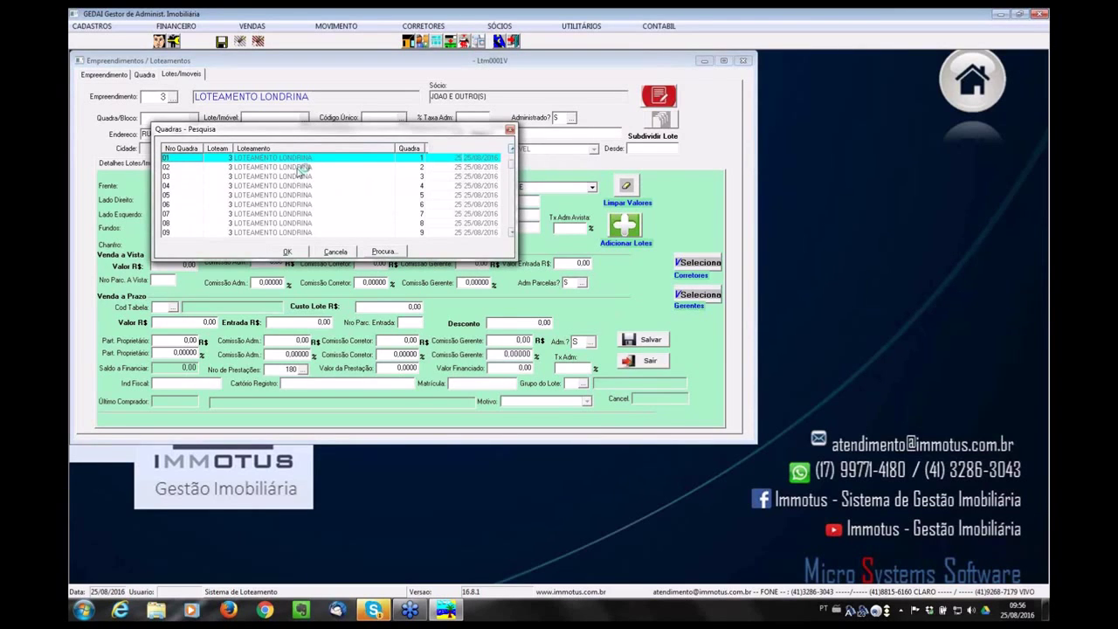
double_click(191, 157)
left_click(306, 121)
left_click_drag(624, 186, 624, 295)
left_click(611, 324)
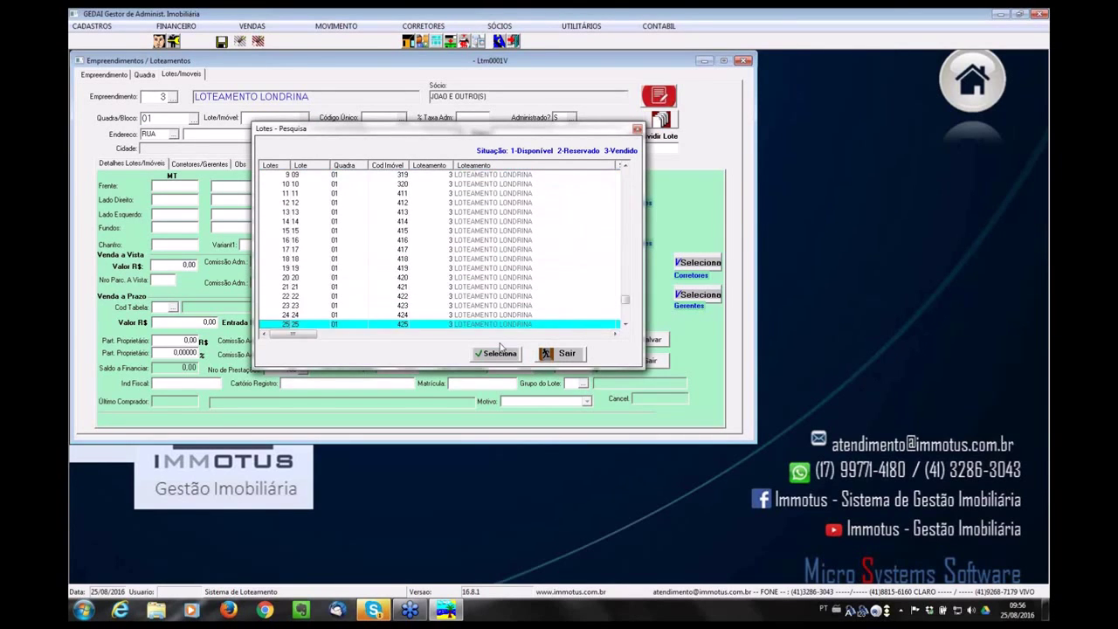
left_click(499, 349)
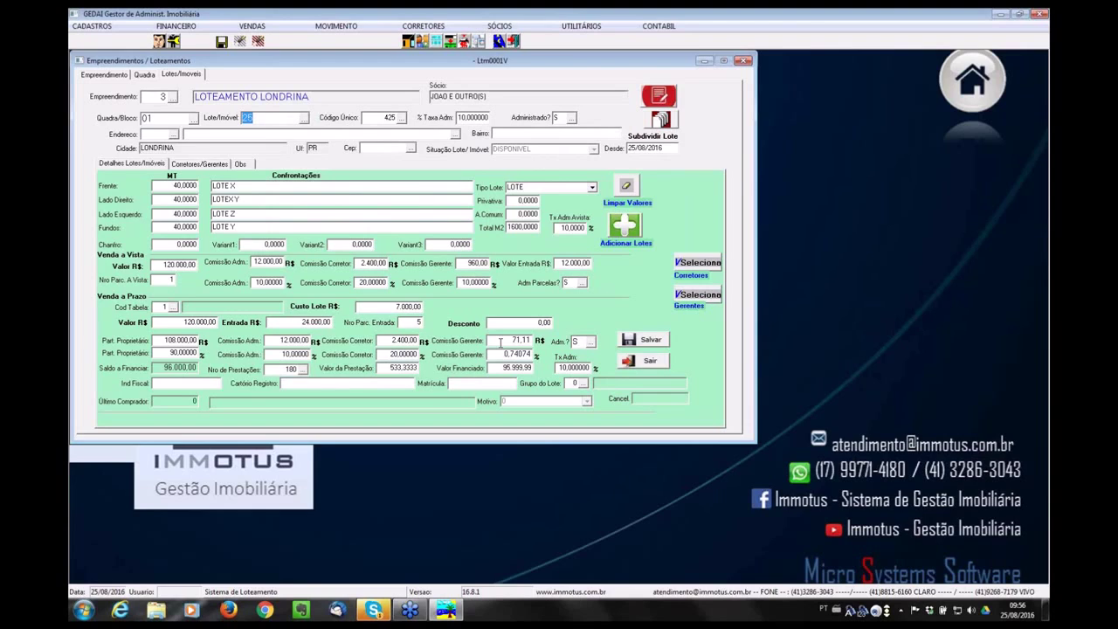
Load the lot record with unique code 516.
key("Tab")
key("Page_Down")
key("Page_Down")
key("Page_Down")
key("Page_Down")
type("516")
key("Return")
Set the term sale down payment of lot 11 in block 08 to R$ 20.000,00 and save the lot.
left_click(302, 322)
type("2")
type("0.000")
key("Tab")
left_click(640, 339)
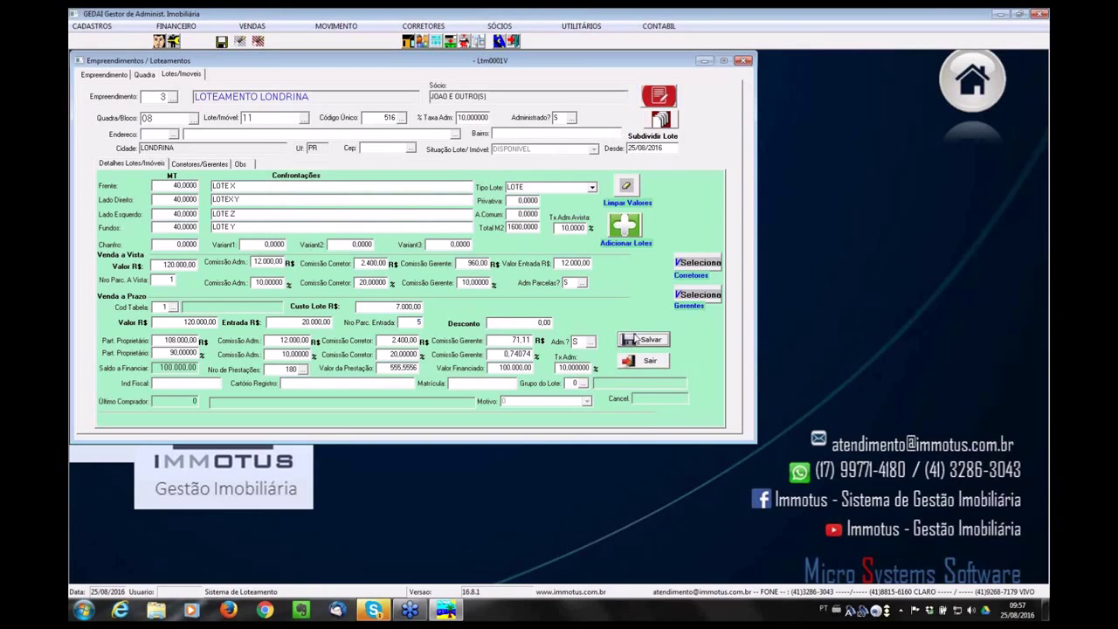
Recall the lot with unique code 516 to check its saved down payment.
left_click(377, 116)
type("516")
key("Tab")
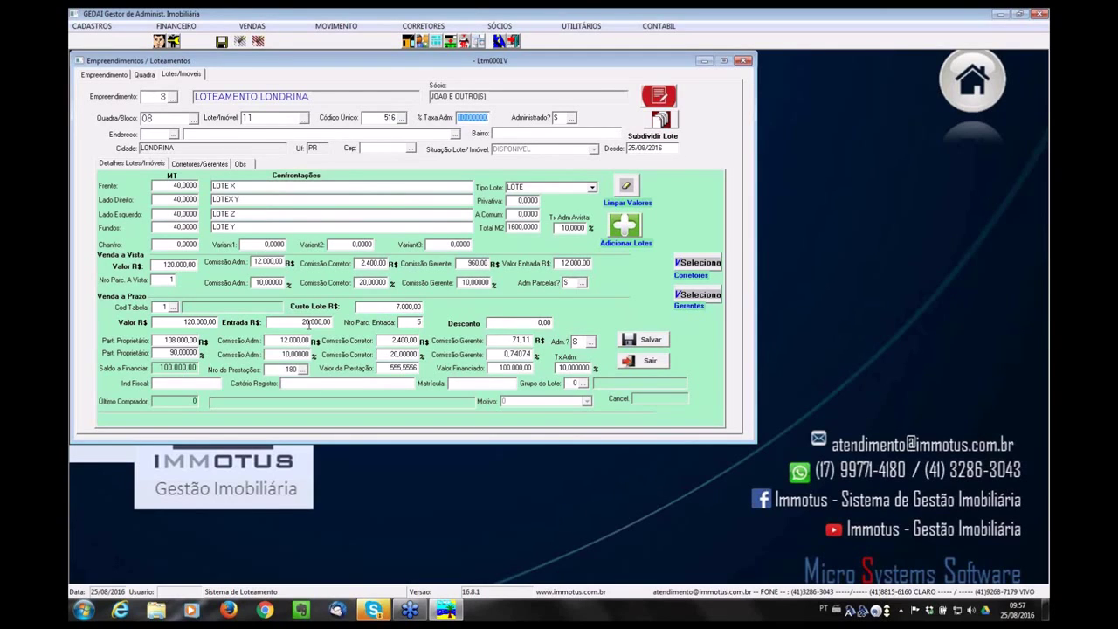
Try to set the development's automatic lot generation range to blocks 00 through 01.
left_click(90, 76)
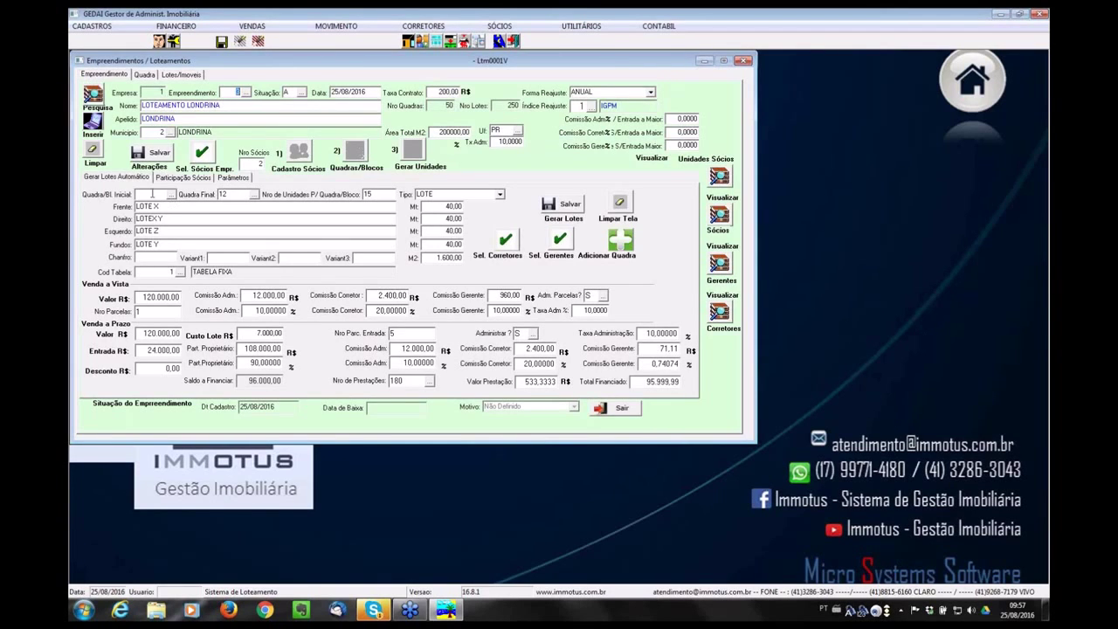
left_click(152, 194)
type("00")
key("Tab")
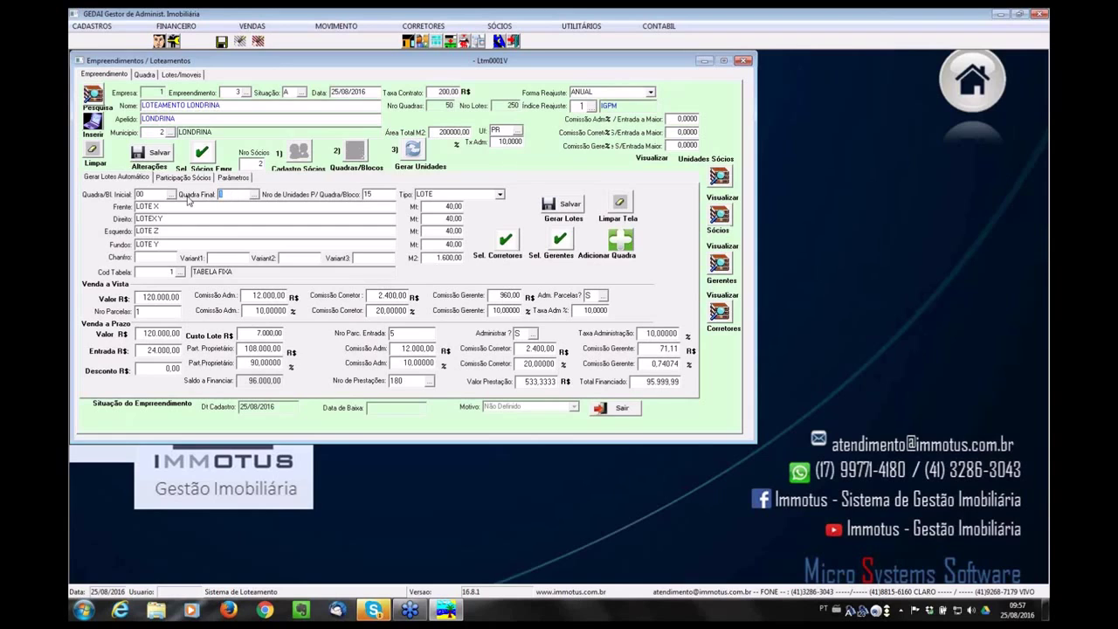
type("01")
key("Tab")
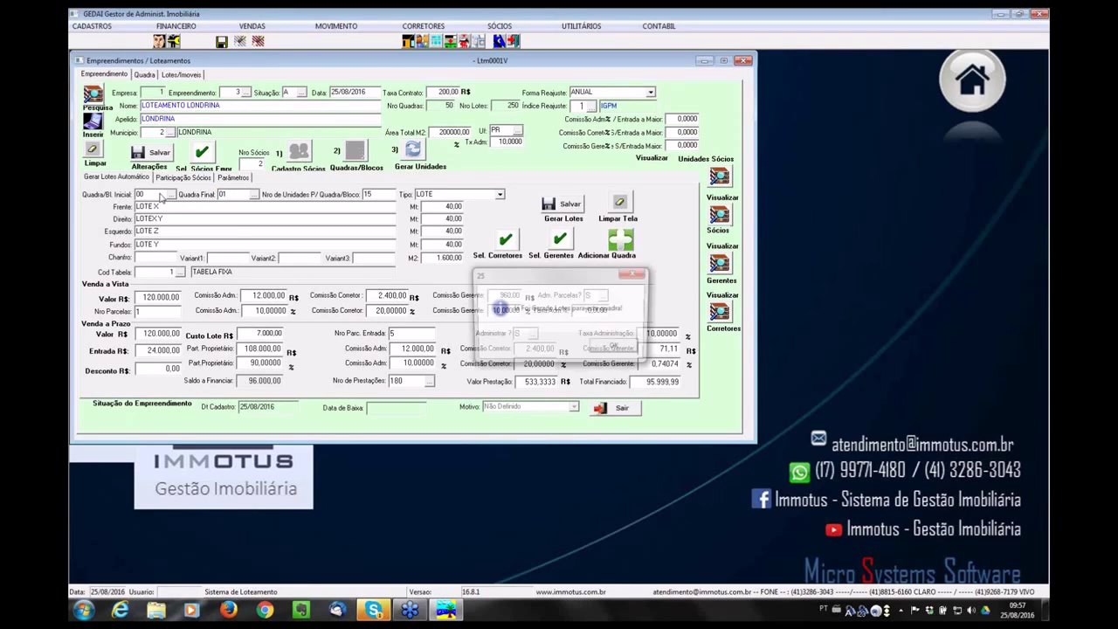
left_click(602, 349)
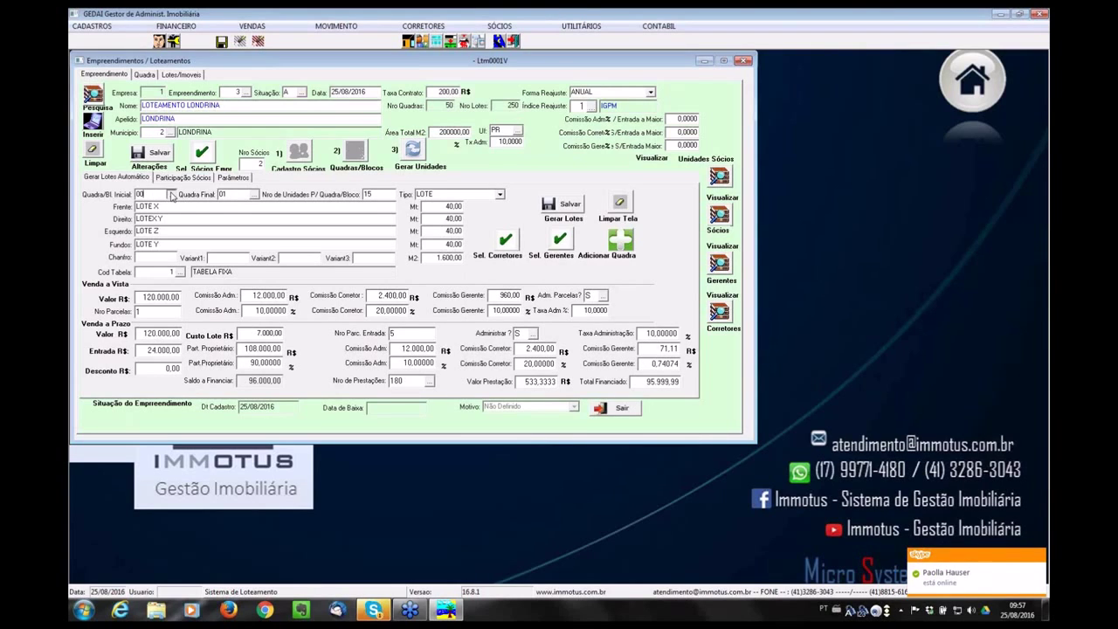
Set the automatic lot generation's final block to 50 with 20 units per block.
left_click(172, 196)
double_click(182, 233)
key("F4")
key("End")
key("Return")
key("Tab")
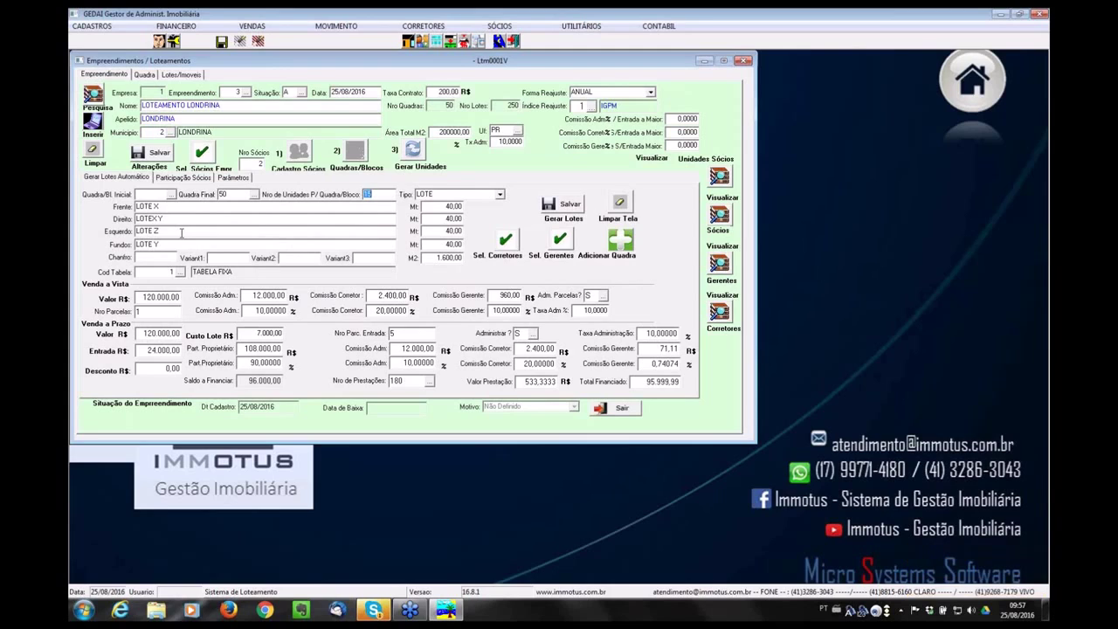
type("20")
key("Tab")
key("Tab")
Examine the record of lot 02 in block 03, and return to the development's main registration.
left_click(184, 76)
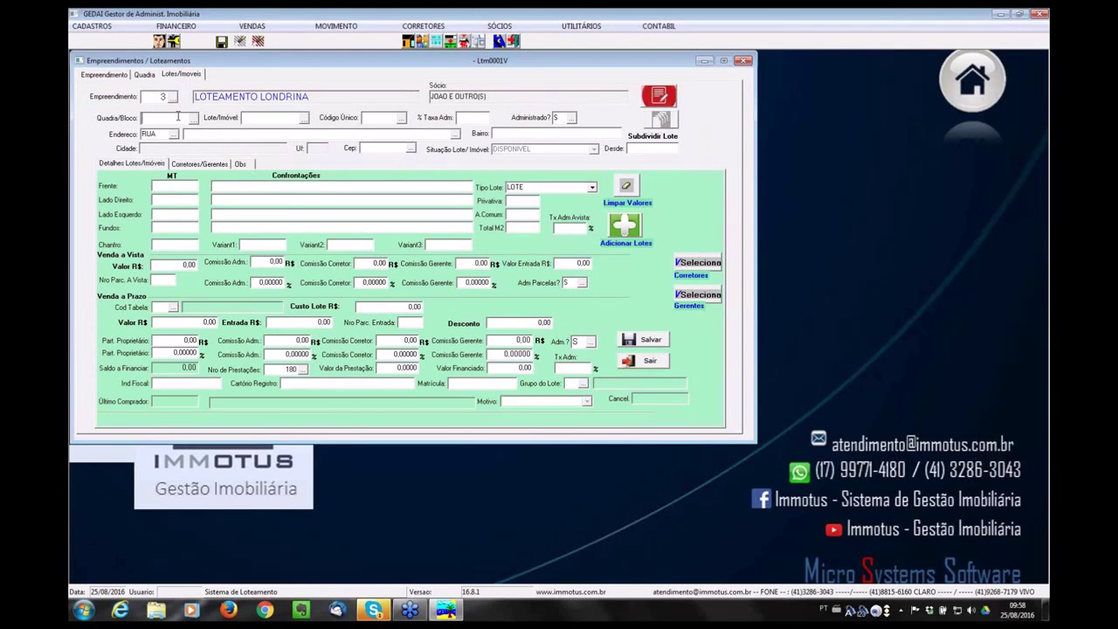
key("Return")
key("Down")
key("Down")
key("Return")
key("Return")
key("Down")
key("Return")
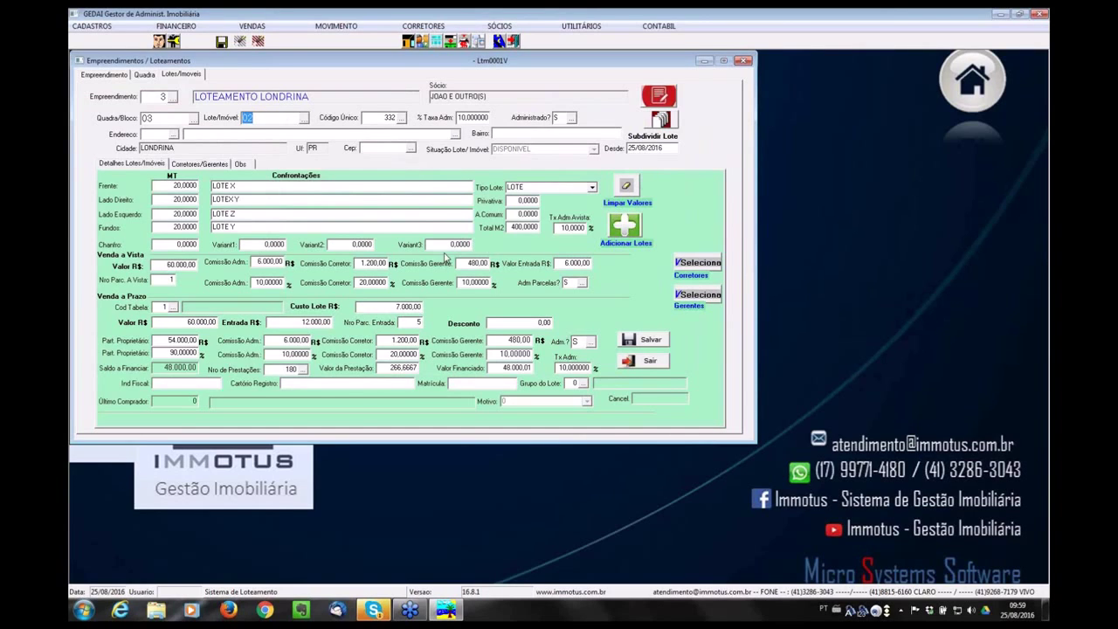
left_click(104, 75)
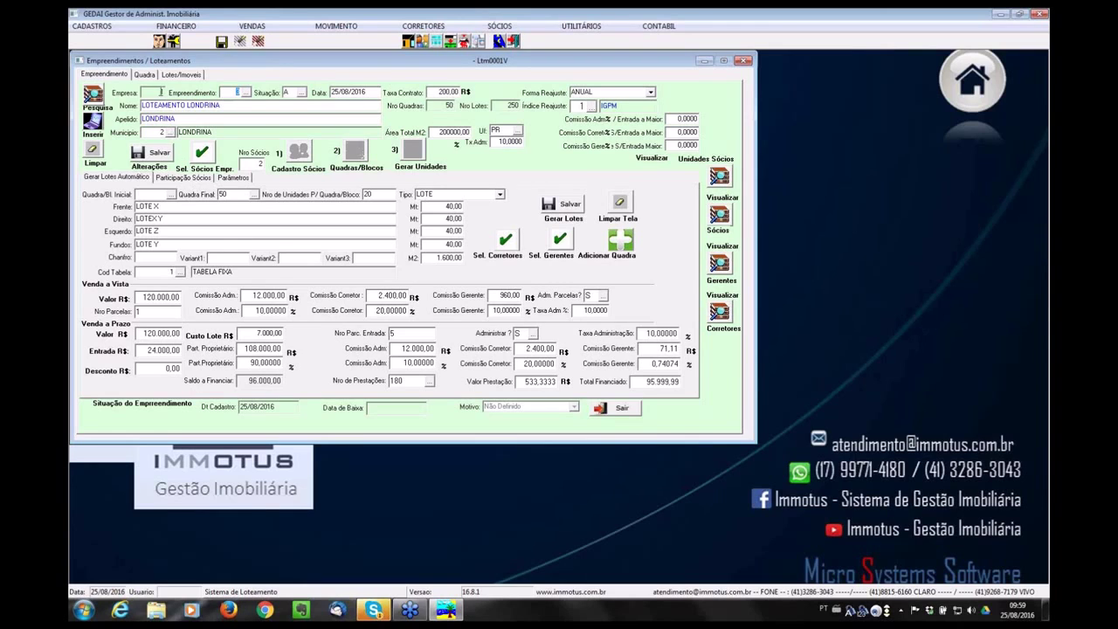
Recall block 09 of Loteamento Londrina and examine its list of lots.
left_click(145, 76)
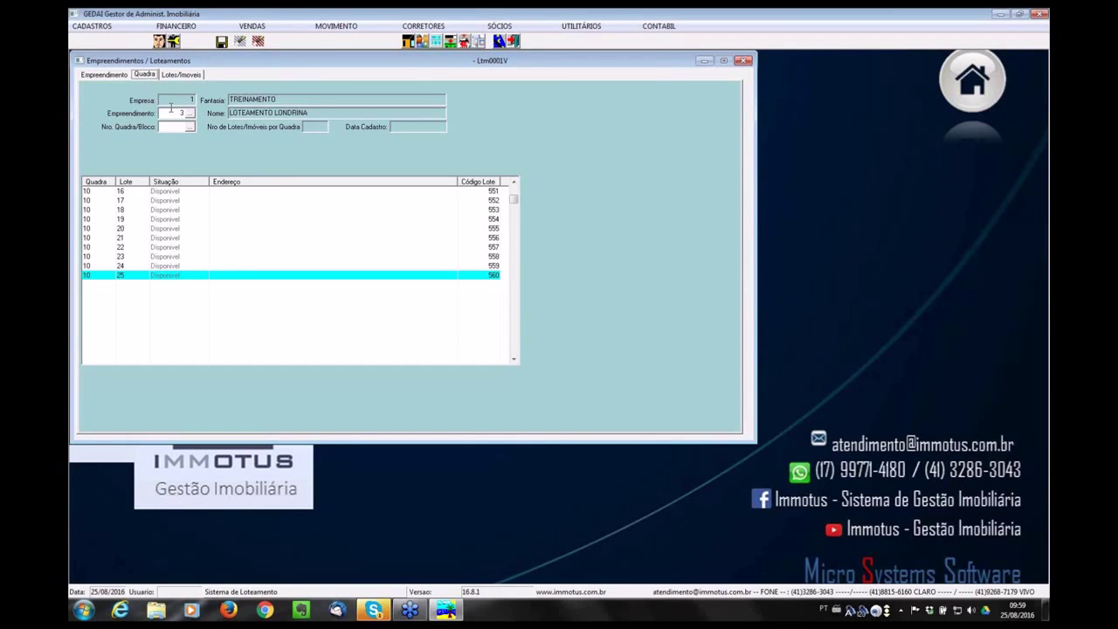
left_click(173, 112)
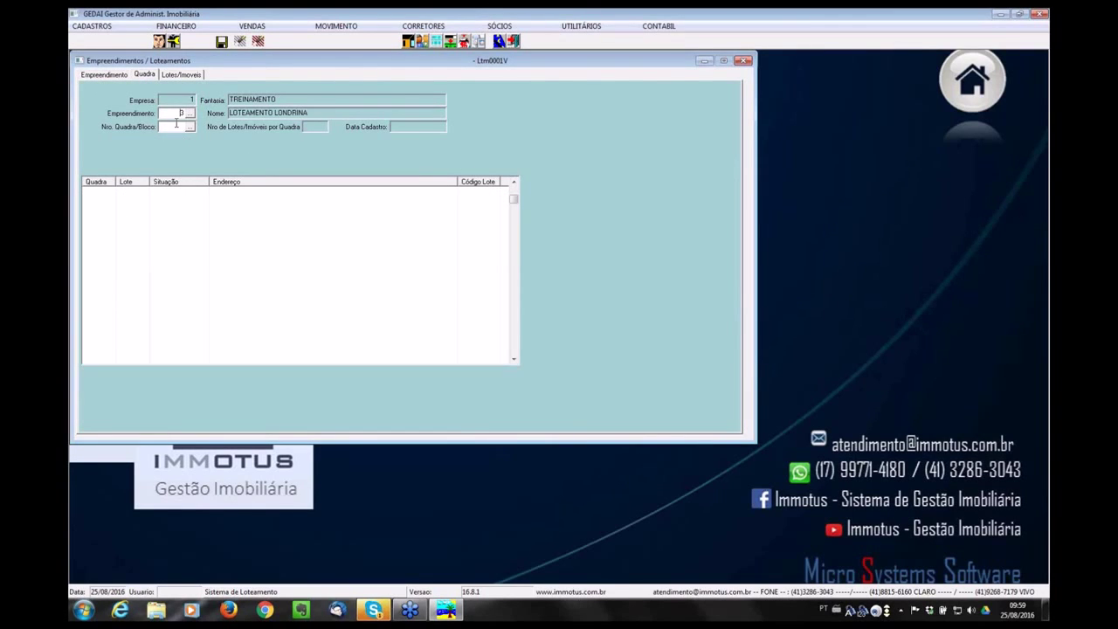
left_click(190, 126)
left_click(196, 206)
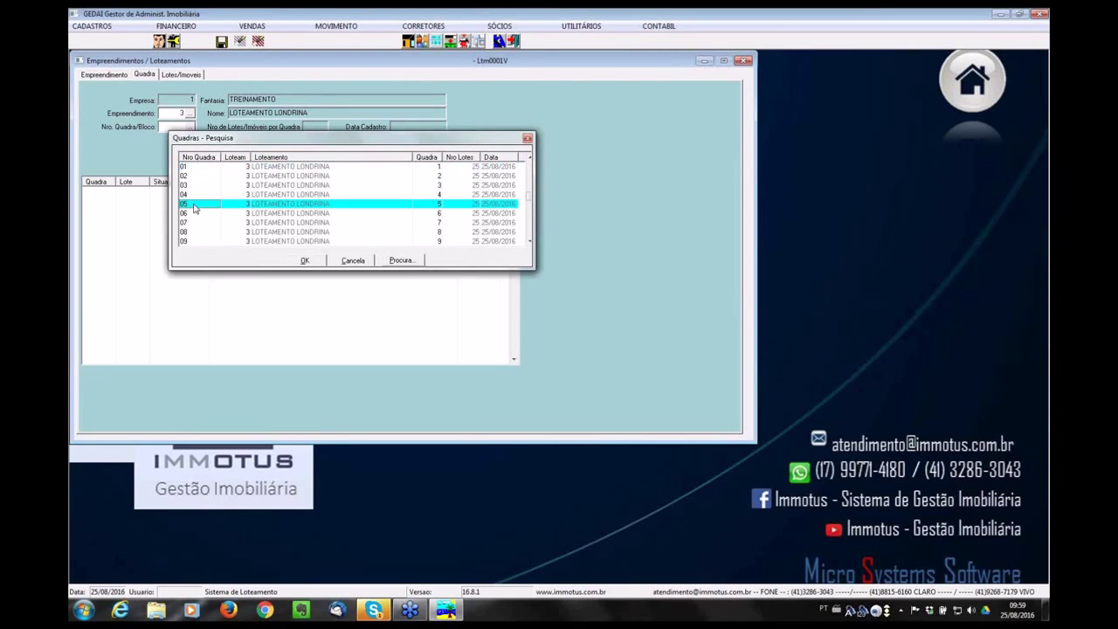
left_click(195, 223)
double_click(197, 242)
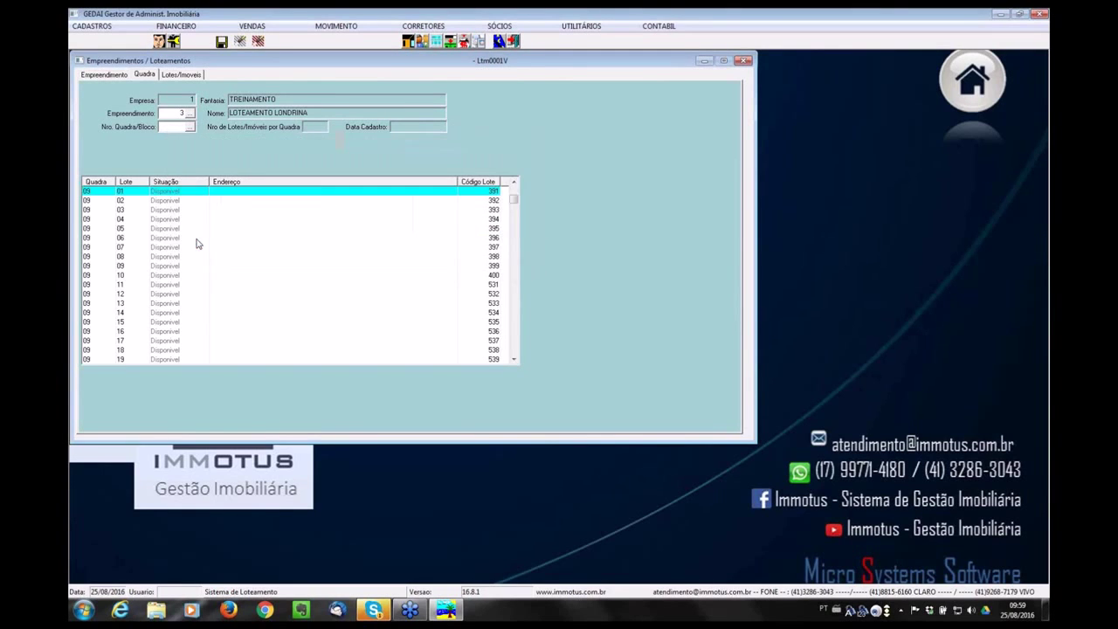
left_click(196, 240)
left_click_drag(515, 243, 514, 358)
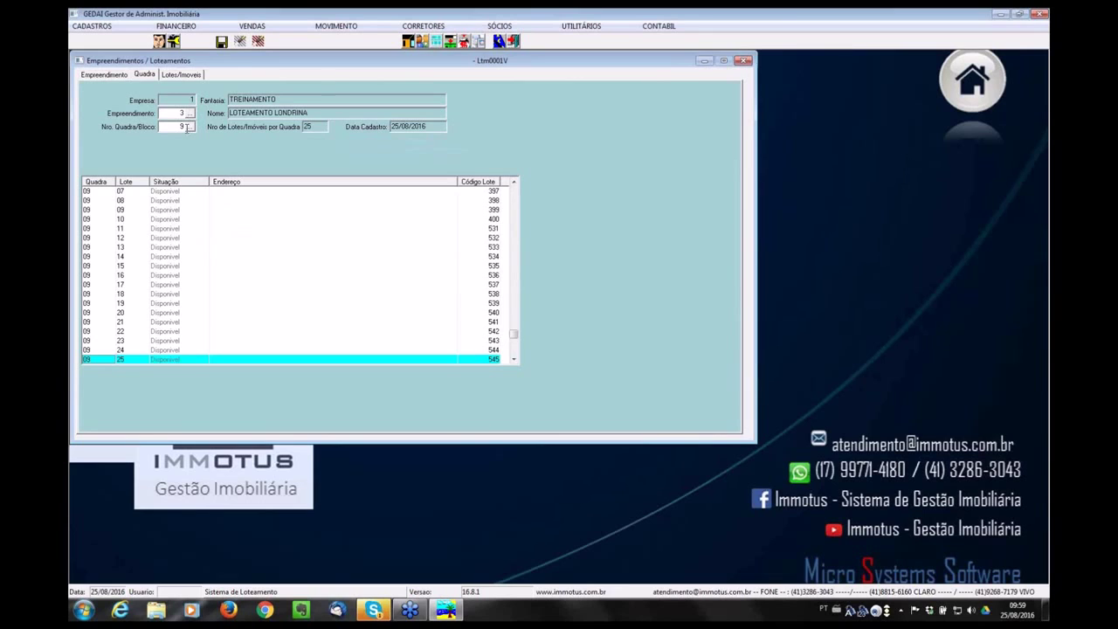
Recall block 50 of the development and examine its lot list.
left_click(189, 126)
left_click_drag(529, 198, 528, 233)
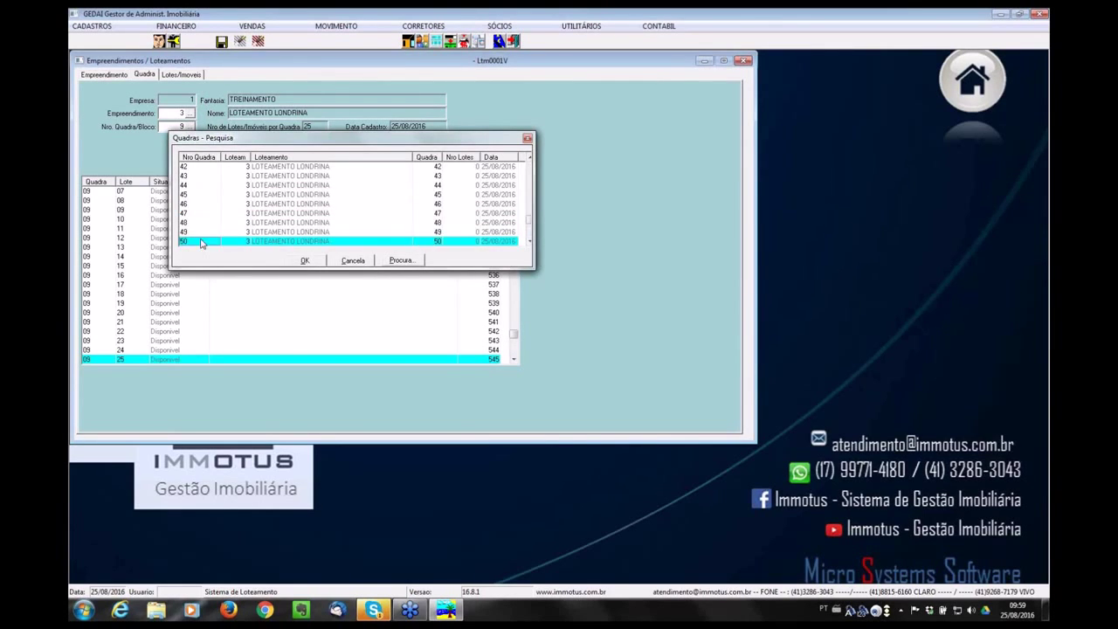
double_click(204, 242)
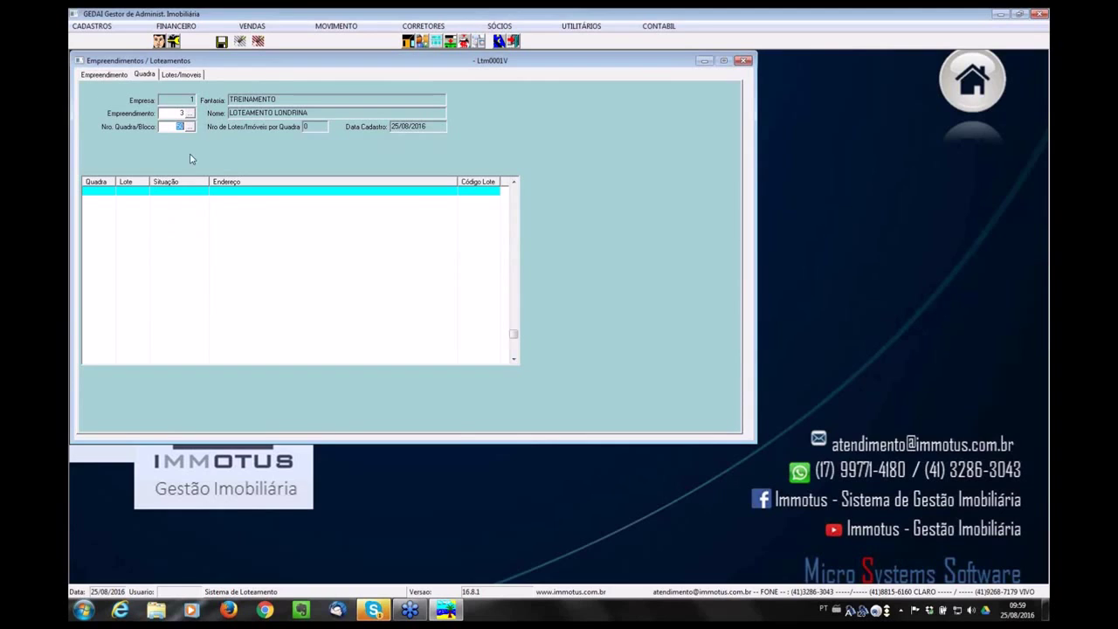
left_click(266, 276)
left_click(178, 122)
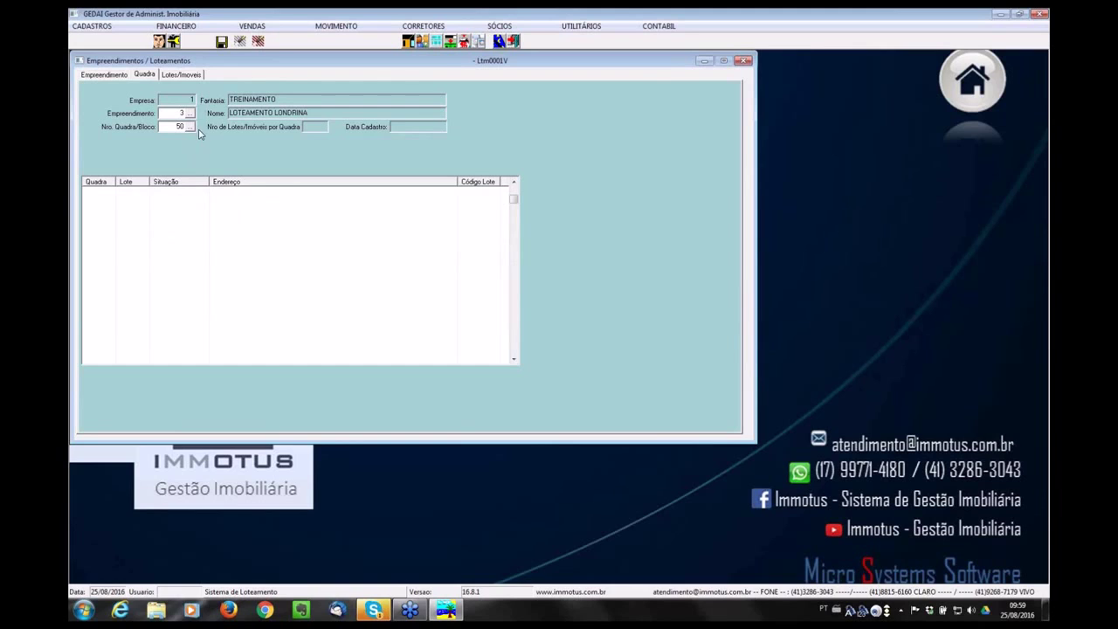
double_click(179, 127)
Look up block 09 again in the block search and review its lots through lot 25.
left_click(189, 127)
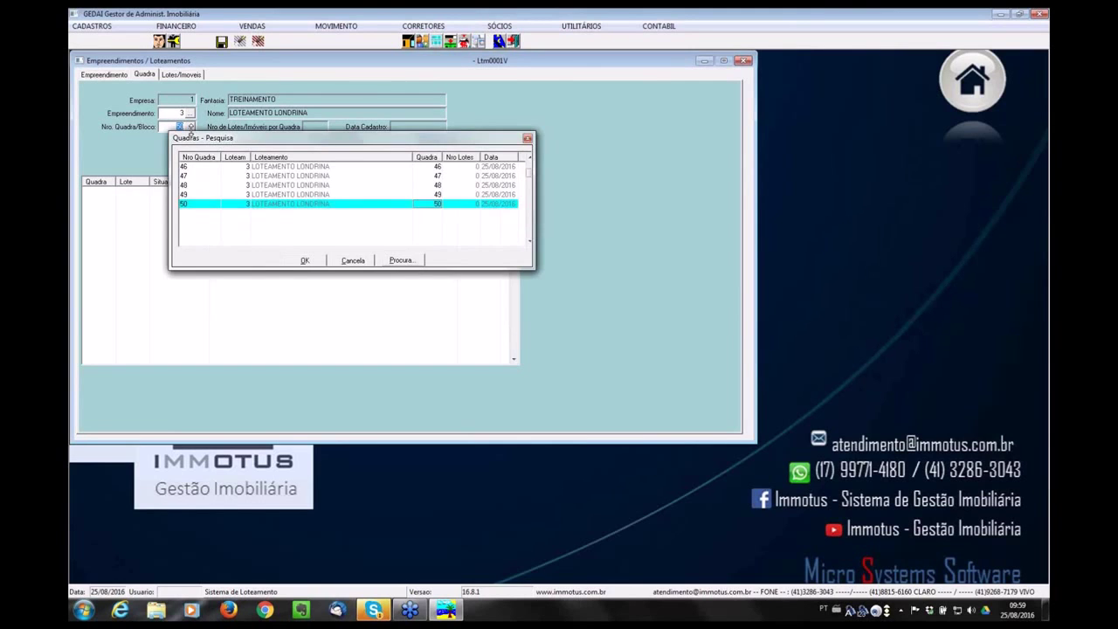
left_click(530, 187)
left_click(530, 187)
left_click(530, 187)
left_click(530, 187)
left_click(530, 187)
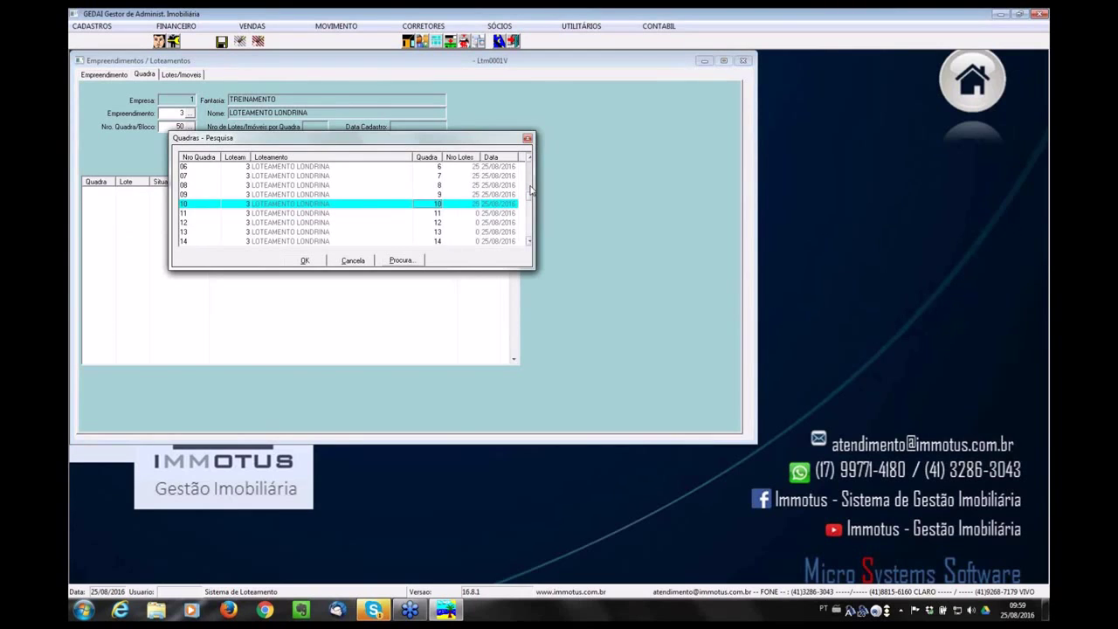
double_click(232, 196)
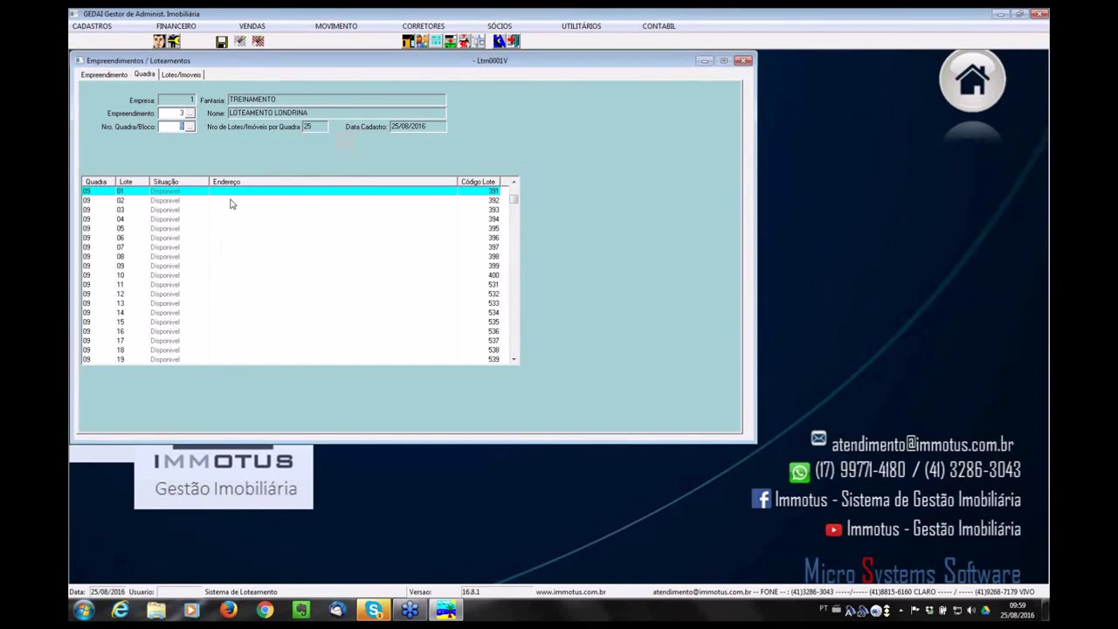
left_click_drag(514, 201, 515, 354)
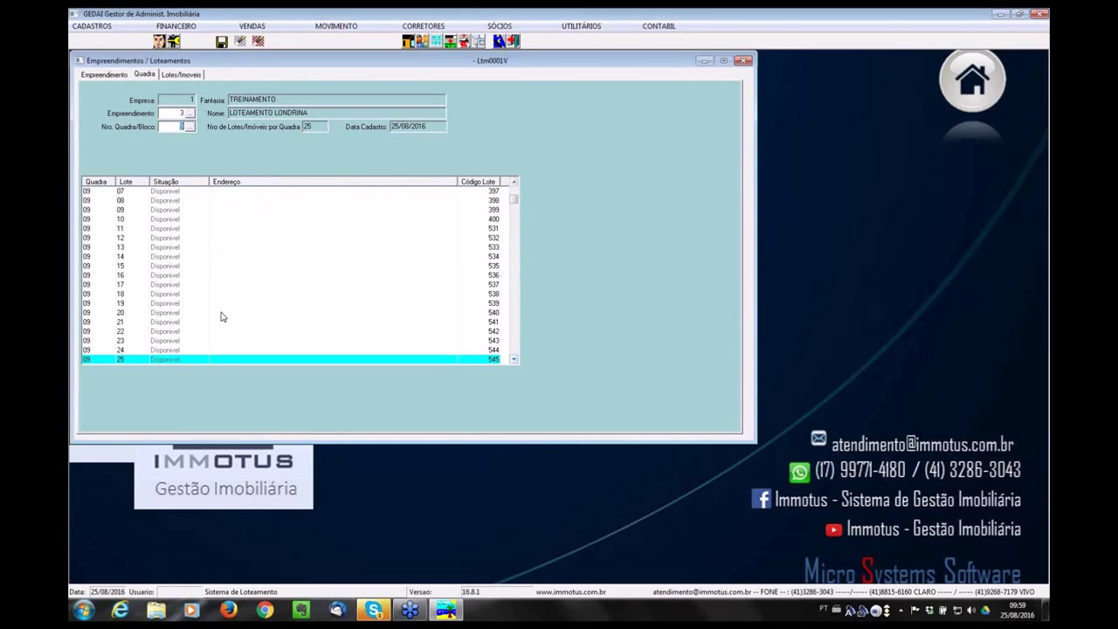
Start a lot lookup for block 01 in the lot registration.
left_click(181, 75)
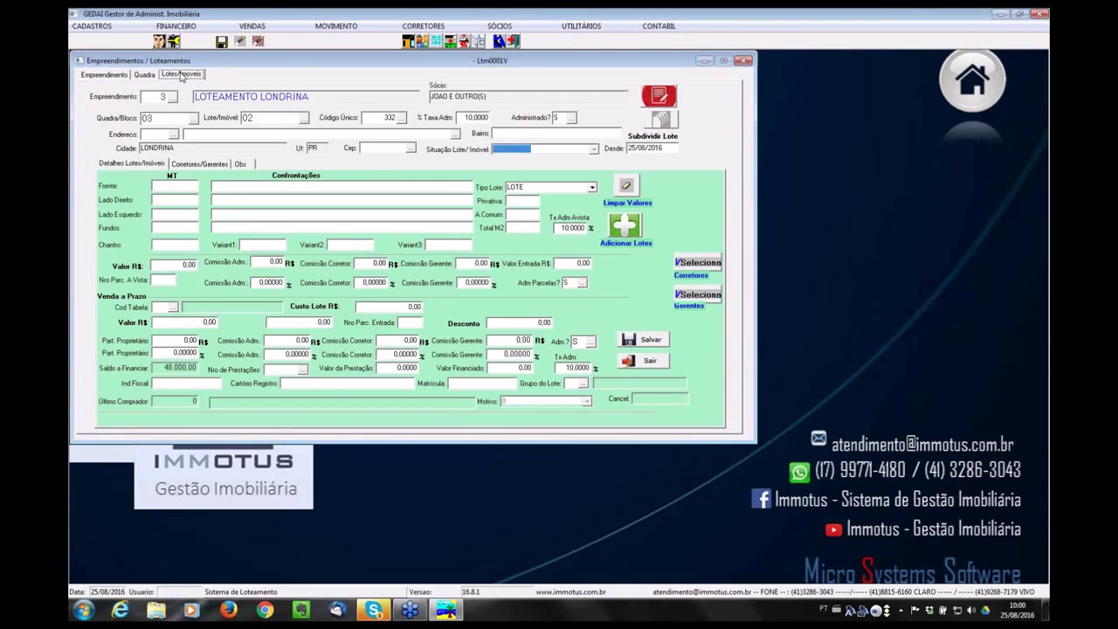
left_click(165, 119)
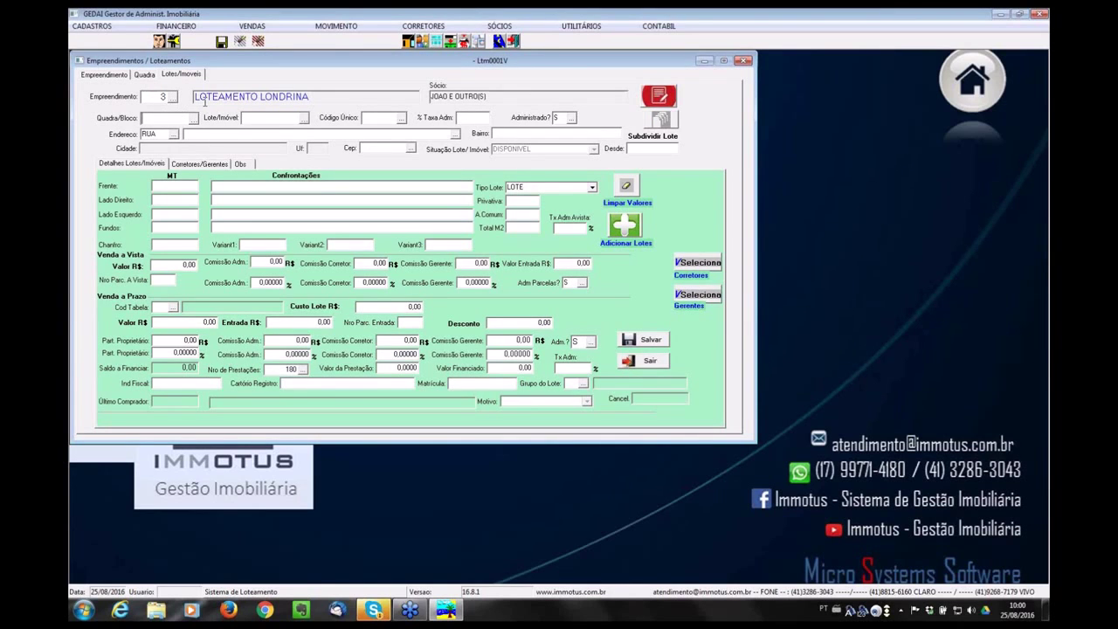
type("0")
key("Tab")
left_click(614, 347)
left_click(195, 119)
double_click(207, 161)
Switch the lot lookup to Loteamento 2 and back to Loteamento Londrina.
left_click(174, 98)
left_click(214, 145)
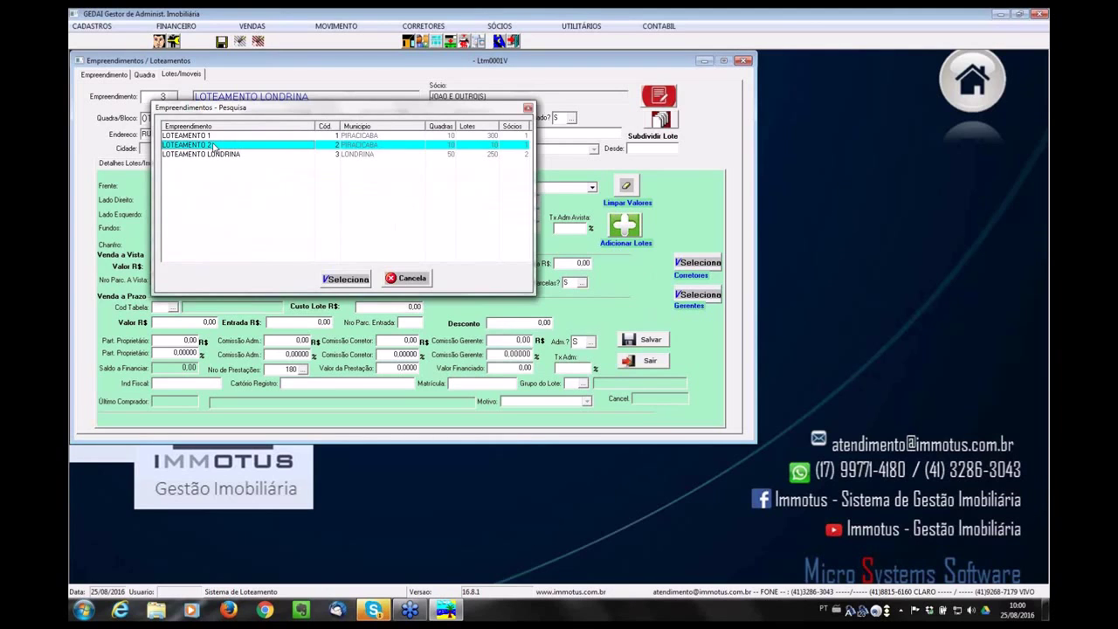
double_click(214, 145)
left_click(174, 97)
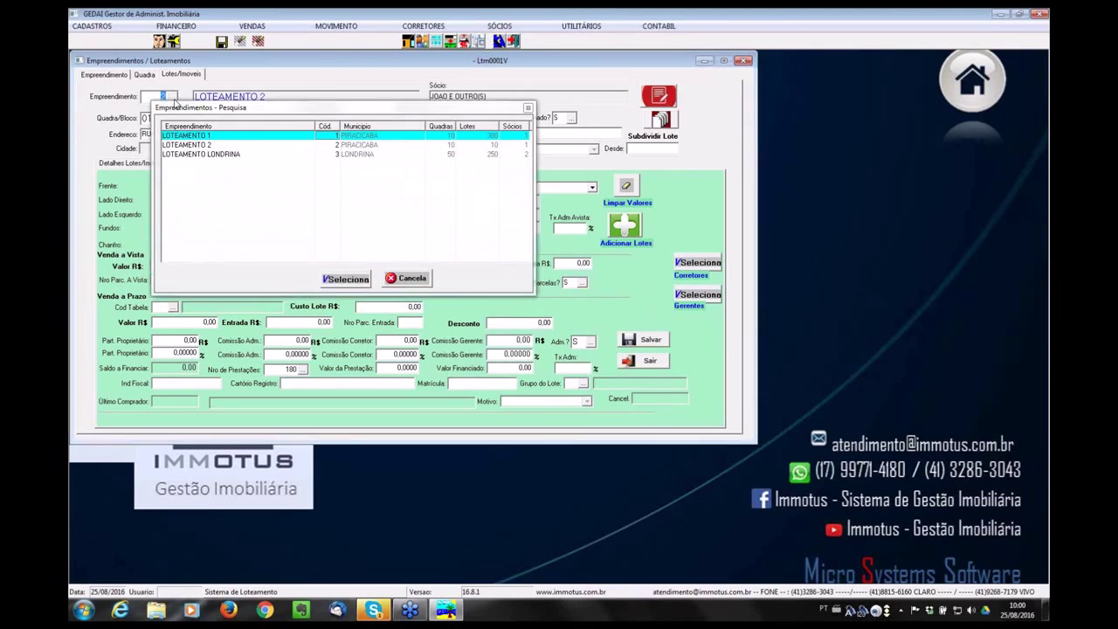
left_click(196, 155)
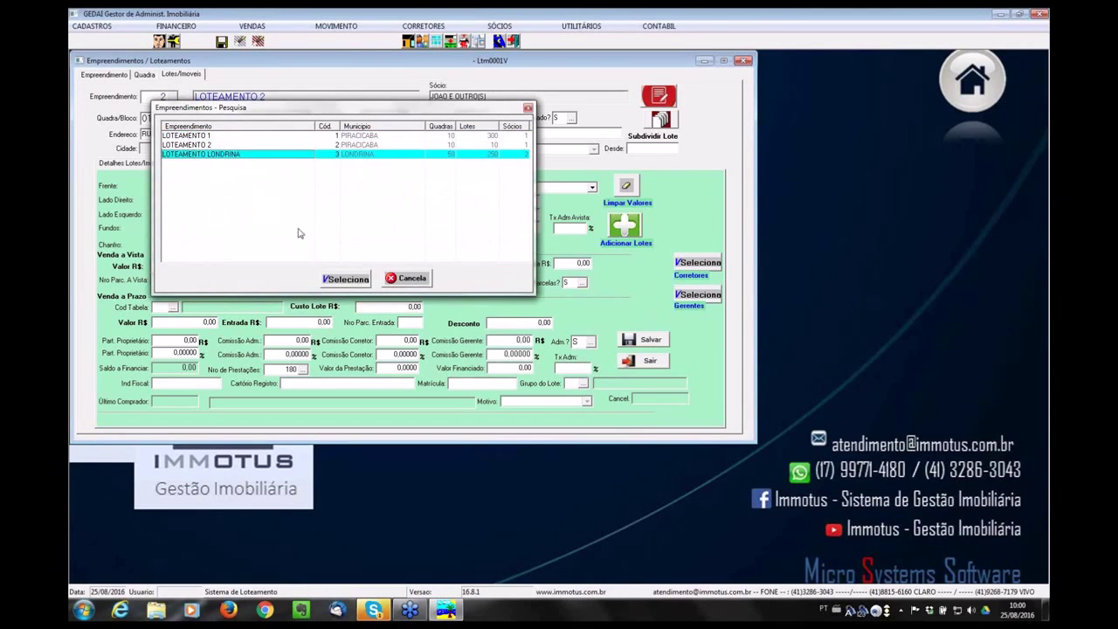
left_click(353, 278)
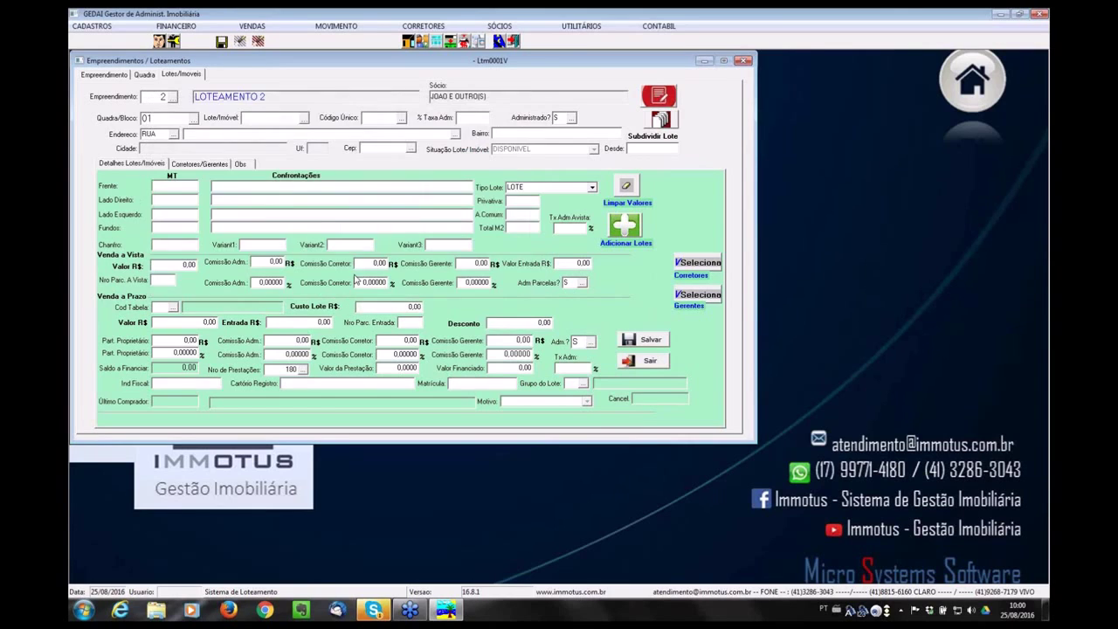
Recall lot 08 in block 08 of Loteamento Londrina and examine its dimensions and sale terms.
left_click(187, 117)
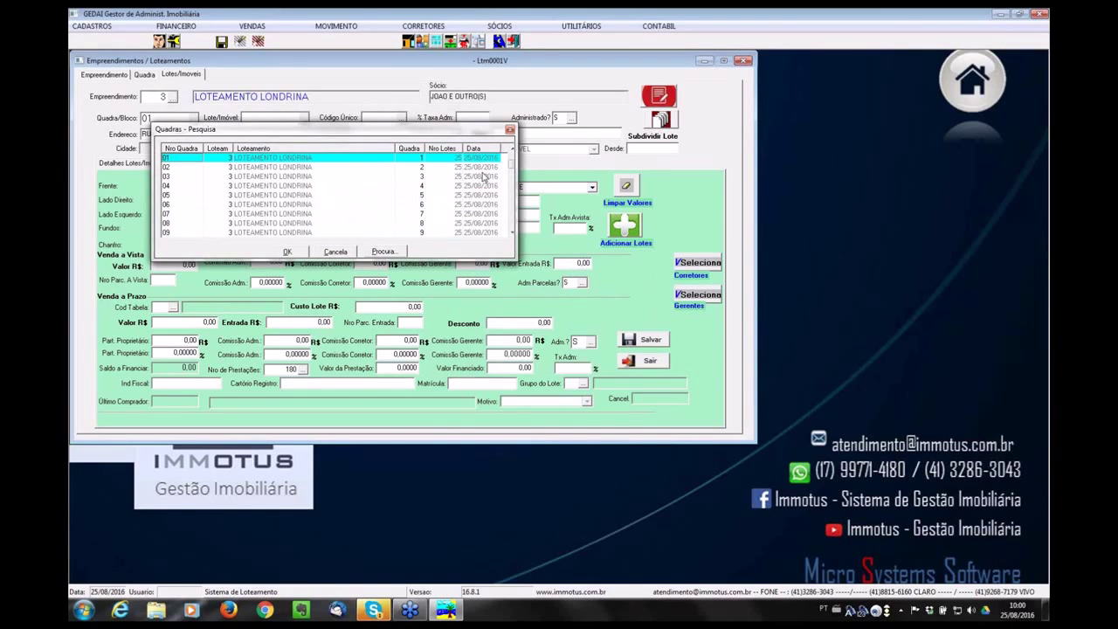
left_click(265, 225)
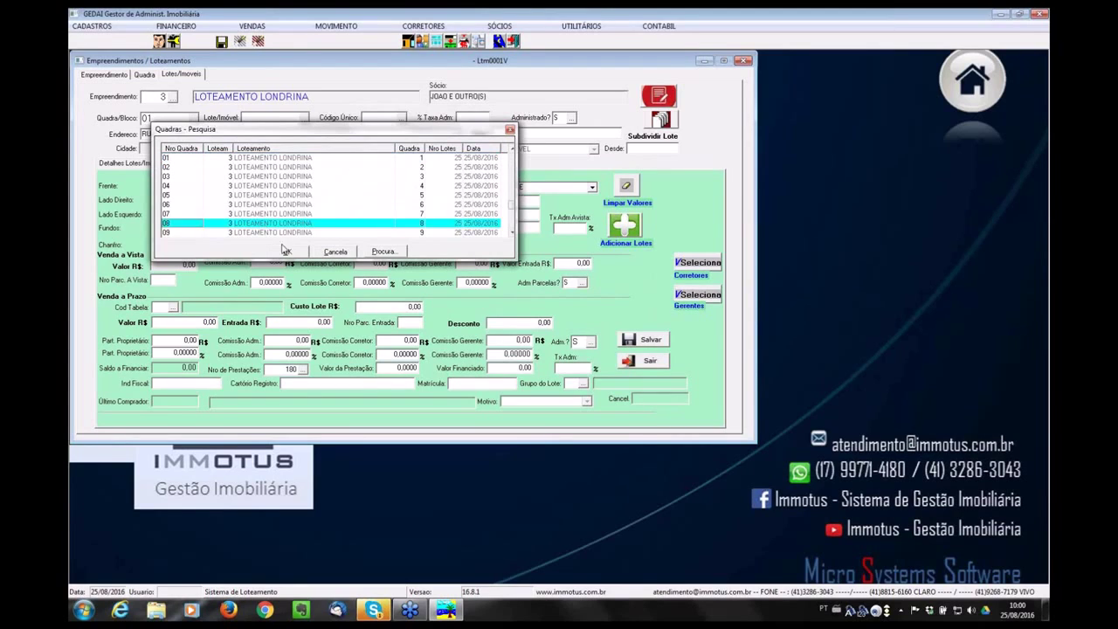
left_click(285, 252)
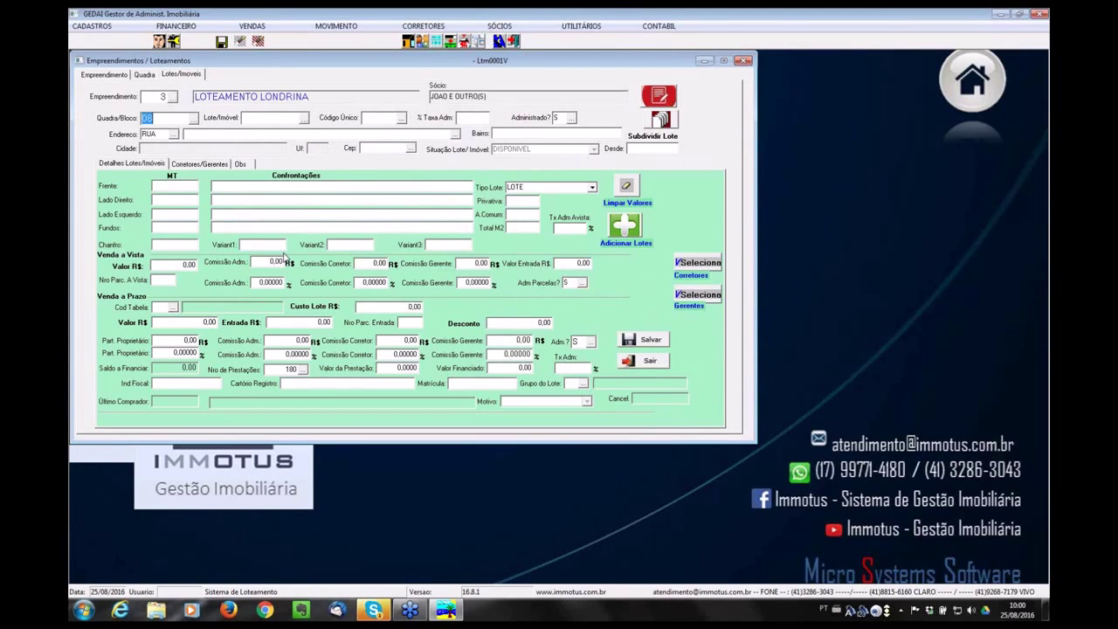
left_click(305, 120)
double_click(301, 245)
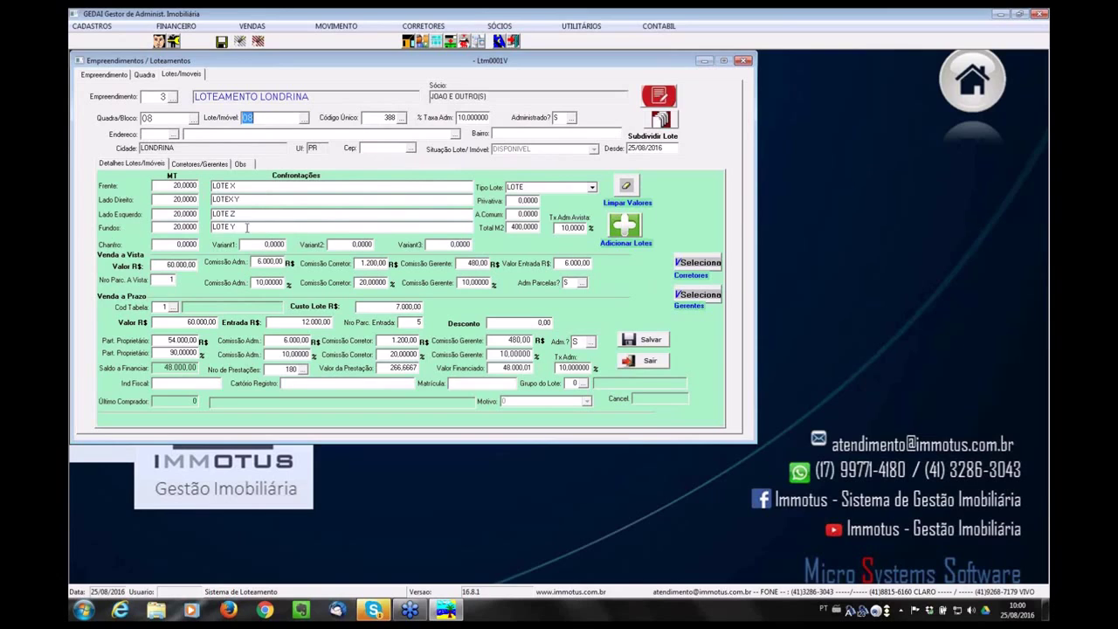
left_click(171, 245)
Review the development's automatic lot generation settings, including the units per block and the frontage.
left_click(107, 74)
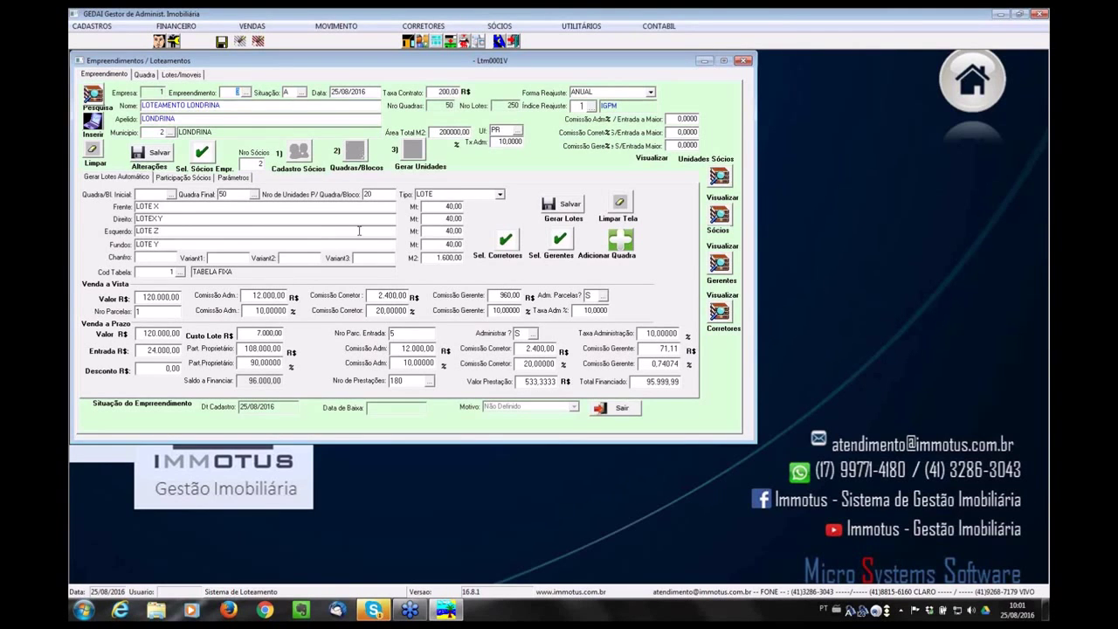
left_click(182, 75)
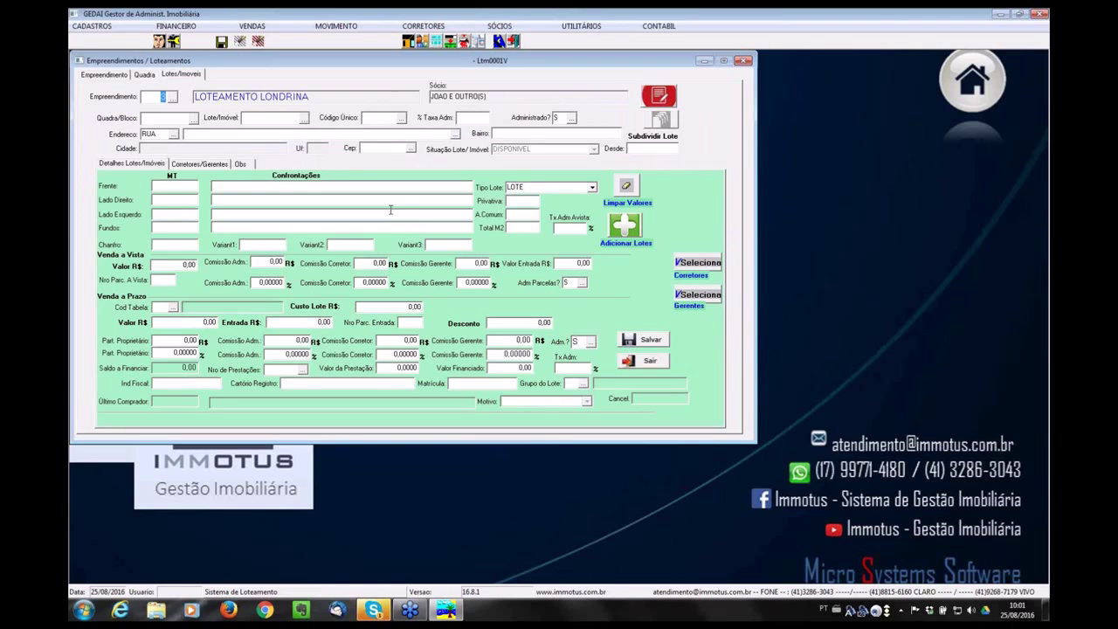
left_click(104, 75)
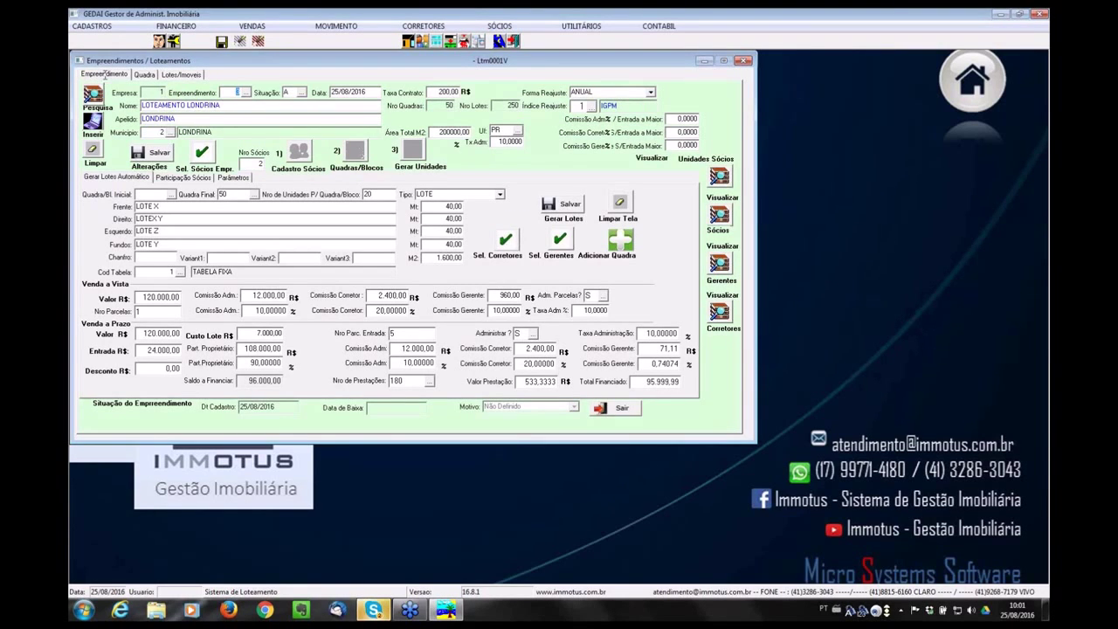
left_click(386, 194)
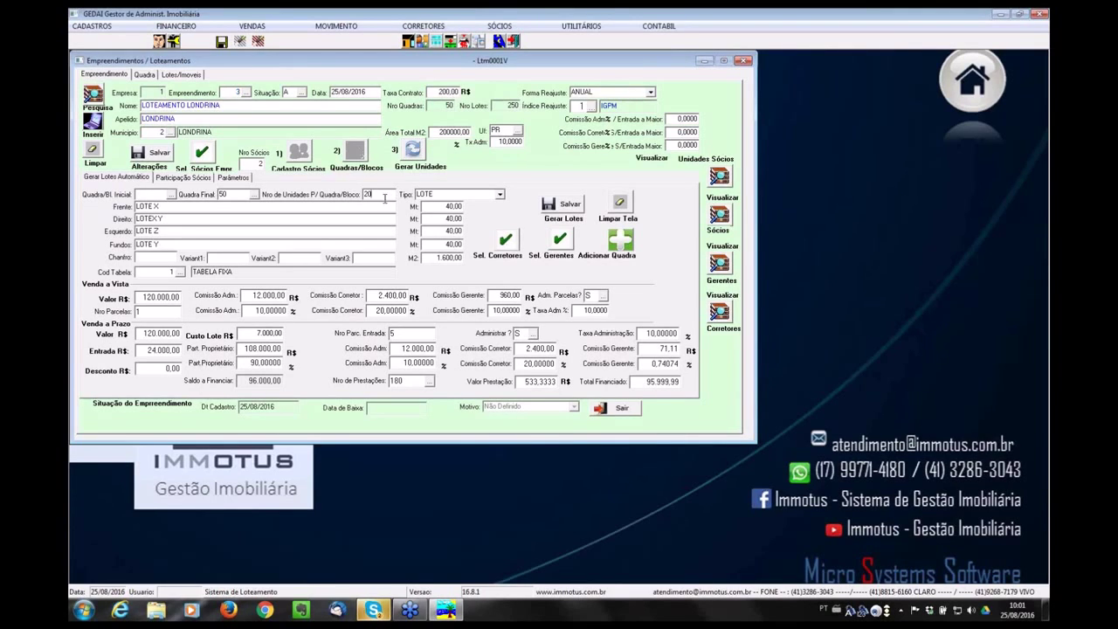
left_click(380, 207)
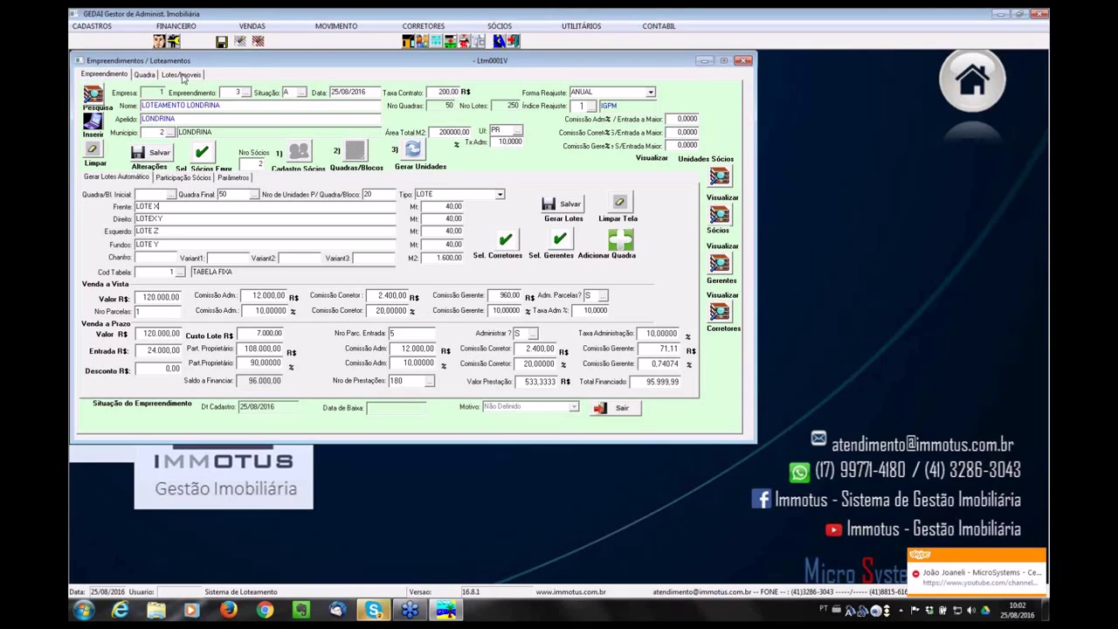
Check the brokers and managers list in the lot registration, and recall the lot with unique code 516.
left_click(183, 76)
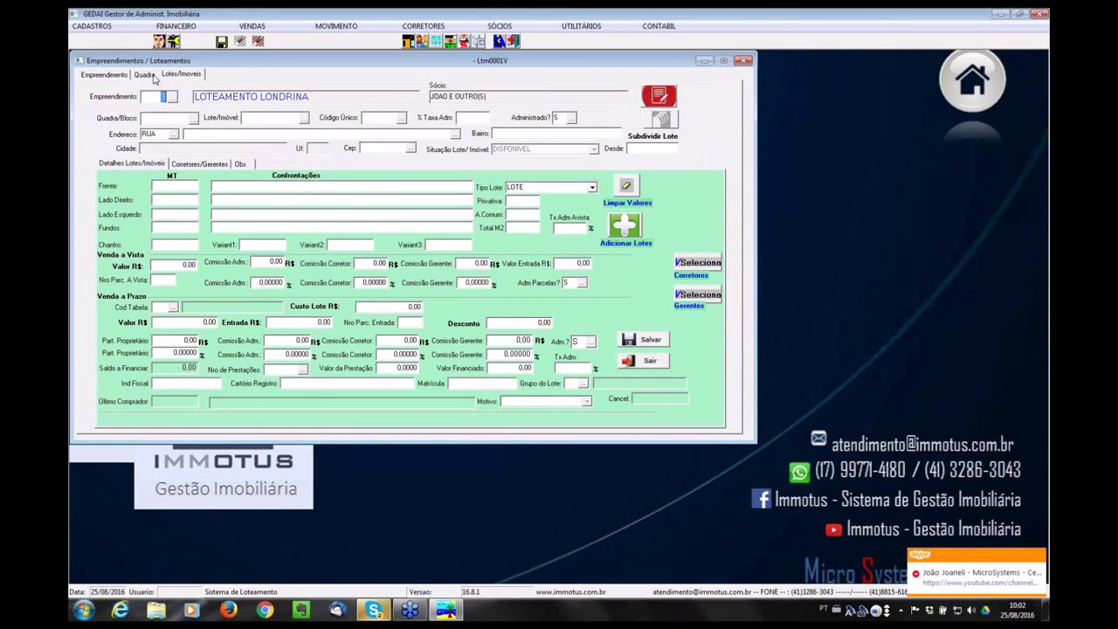
left_click(211, 166)
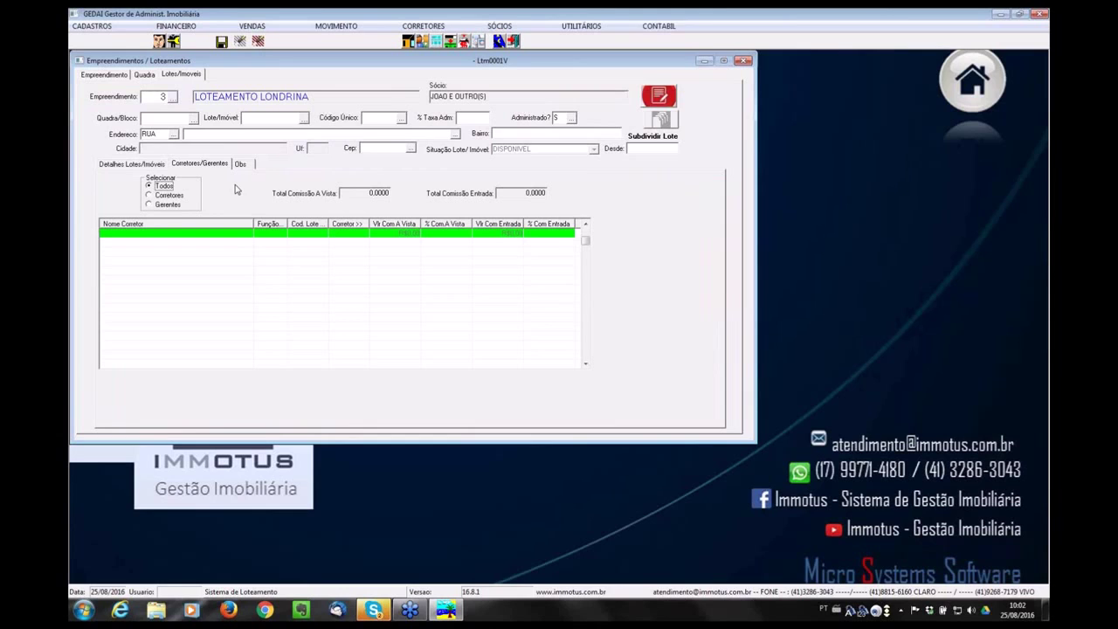
left_click(137, 165)
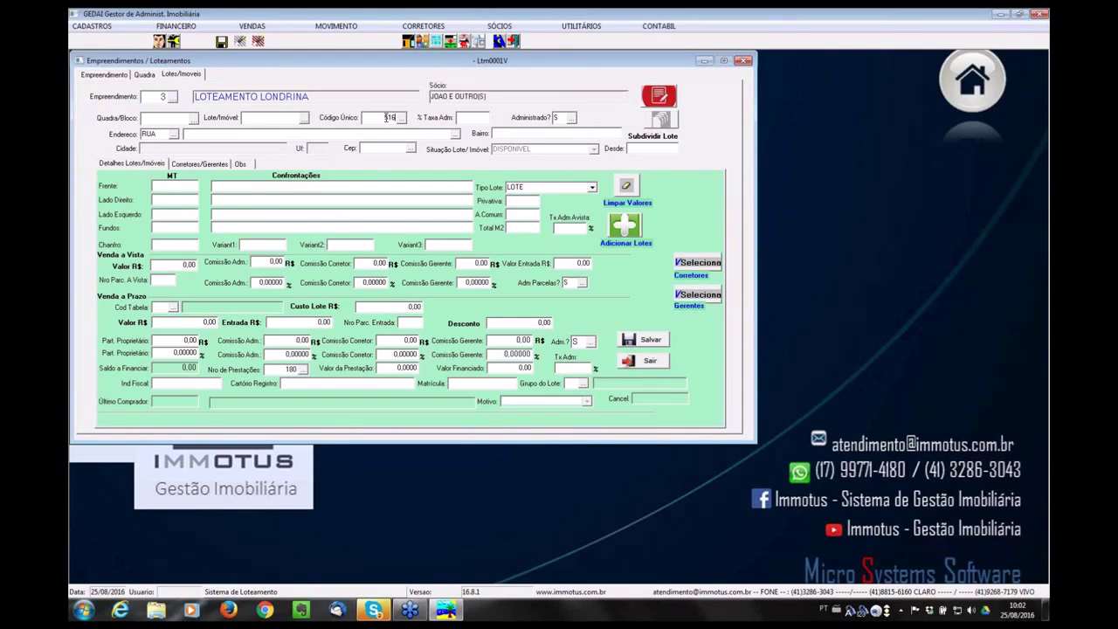
key("Return")
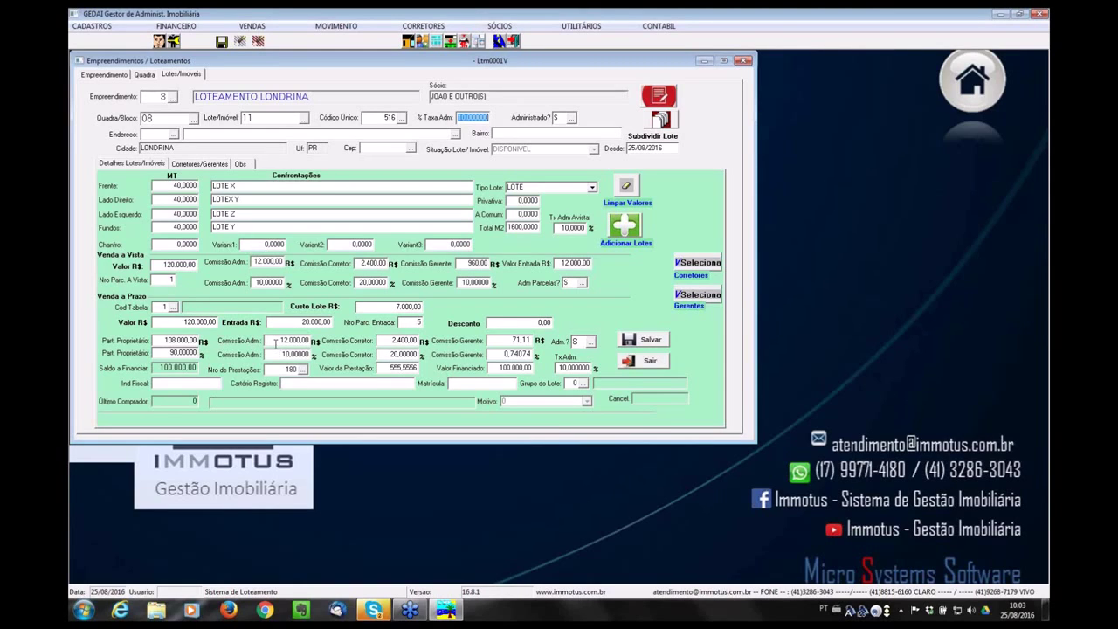
Set the lot's administration commission for the installment sale to 100%.
left_click(164, 354)
left_click(274, 353)
type("100")
key("Tab")
key("Tab")
key("Tab")
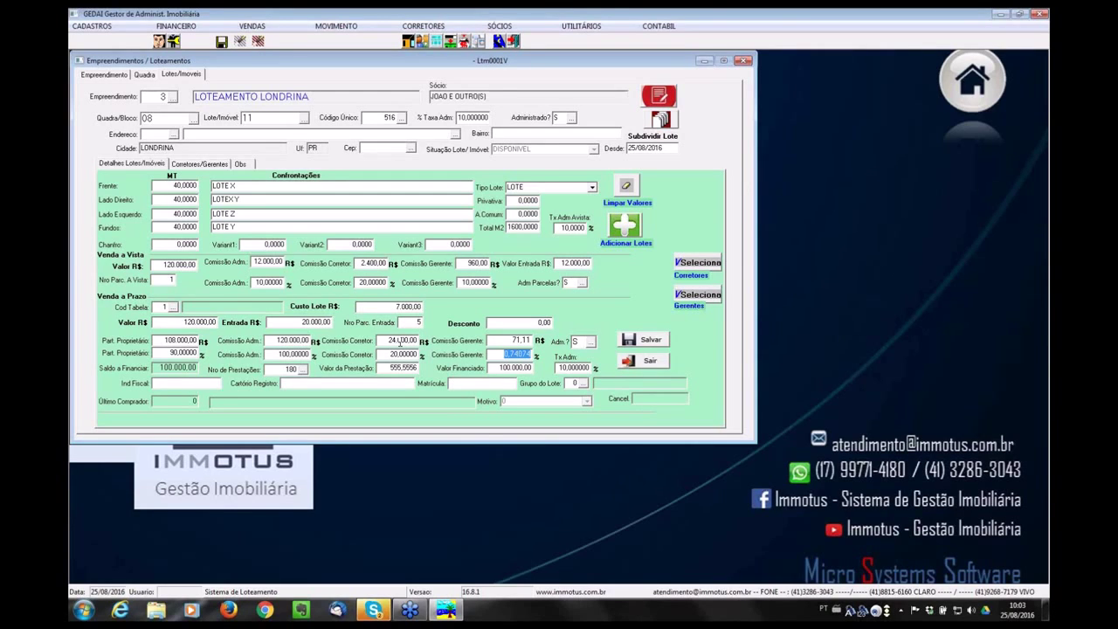
Set the lot's installment-sale administration commission to 10% and its manager commission to 10%.
left_click(278, 355)
left_click(393, 354)
double_click(290, 354)
type("10")
key("Return")
double_click(391, 355)
key("Return")
left_click_drag(504, 355, 591, 361)
type("10")
key("Tab")
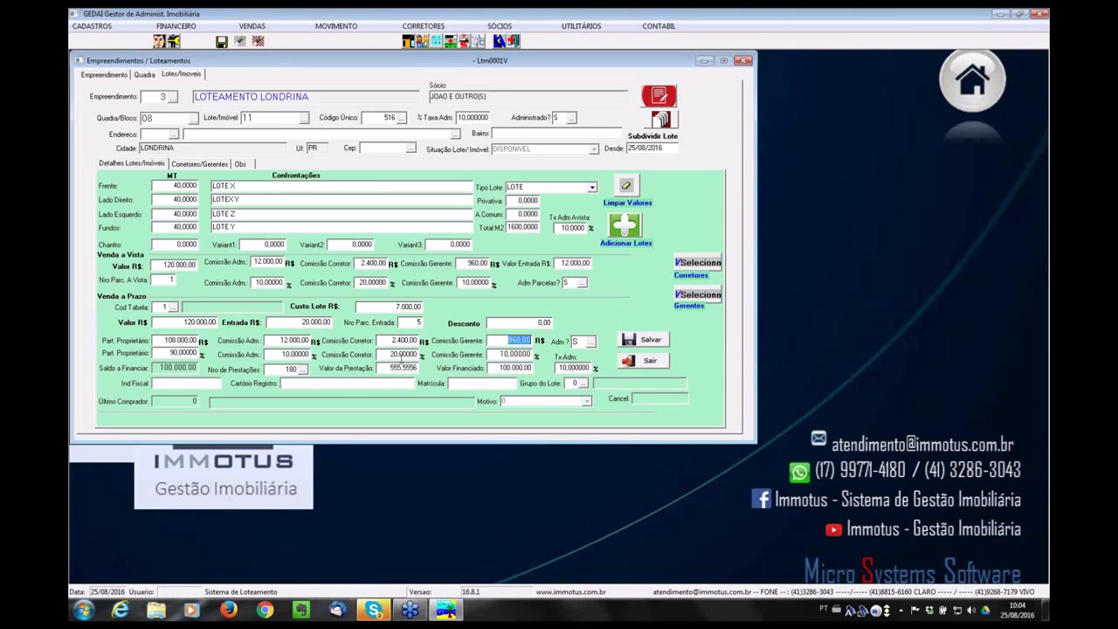
Enter 20 in the lot's installment-sale terms and save the lot record.
key("Tab")
type("20")
key("shift+Tab")
key("Tab")
key("Tab")
key("Tab")
left_click(648, 340)
Recall the lot with unique code 516 to check its saved commissions.
left_click(373, 120)
type("516")
key("Tab")
left_click(104, 75)
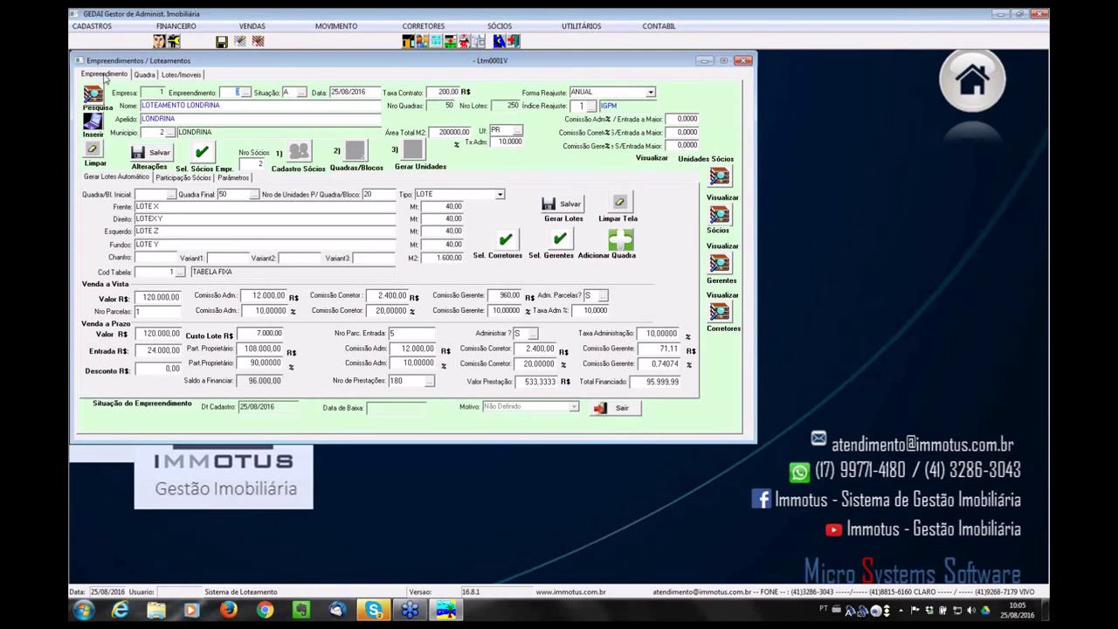
left_click(96, 27)
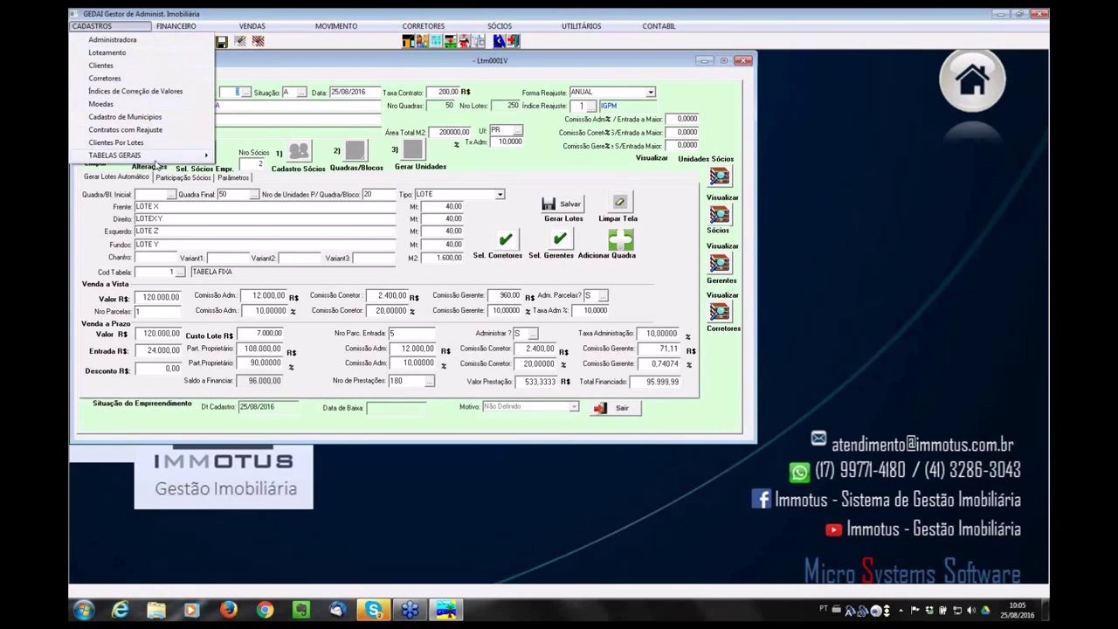
mouse_move(153, 158)
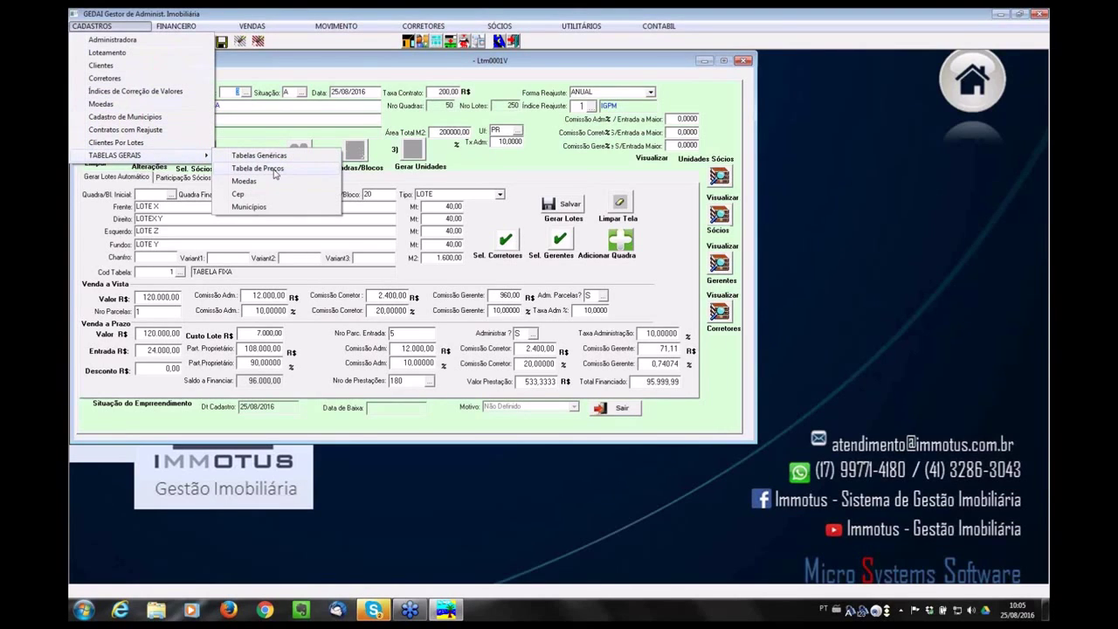
left_click(317, 70)
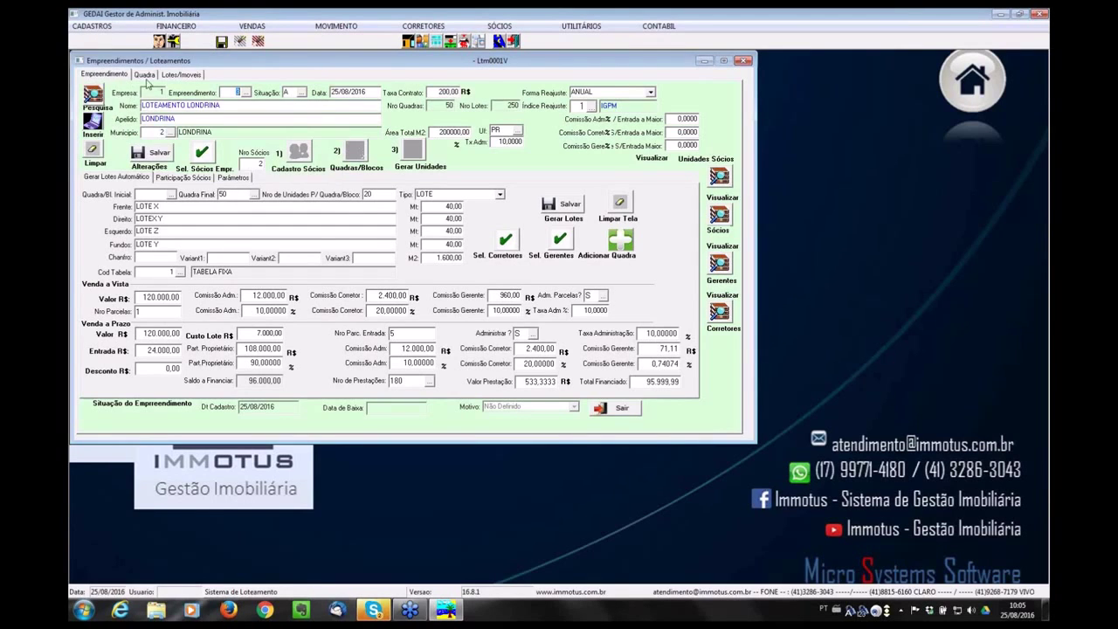
left_click(145, 76)
left_click(193, 76)
left_click(117, 76)
Clear the Loteamento Londrina data from the form and reopen the subdivision registration for a new record.
left_click(257, 42)
left_click(241, 42)
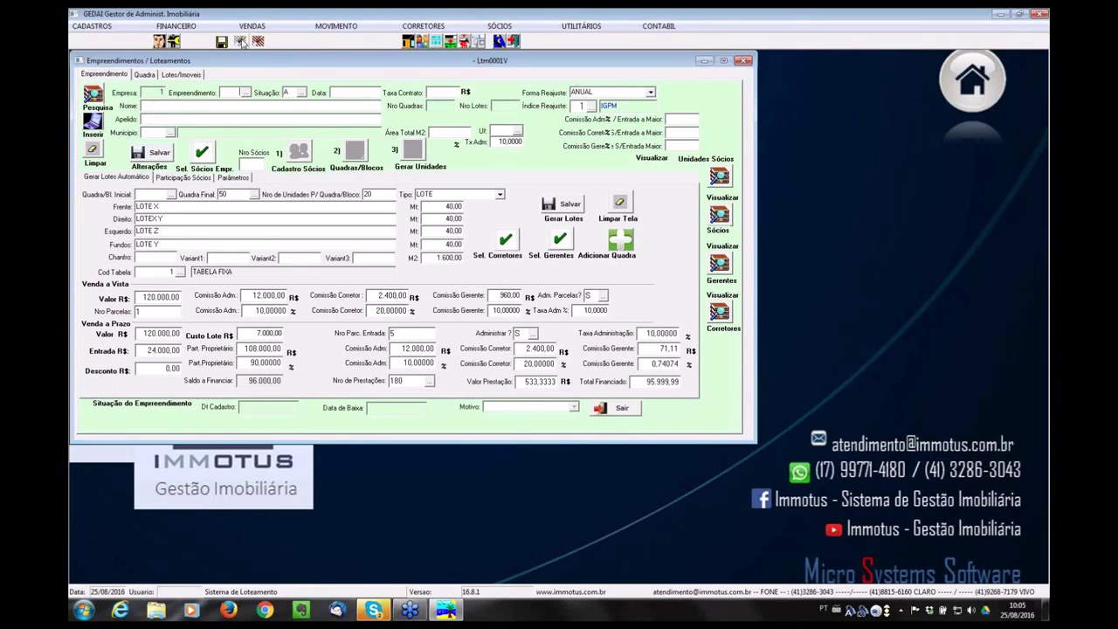
left_click(743, 61)
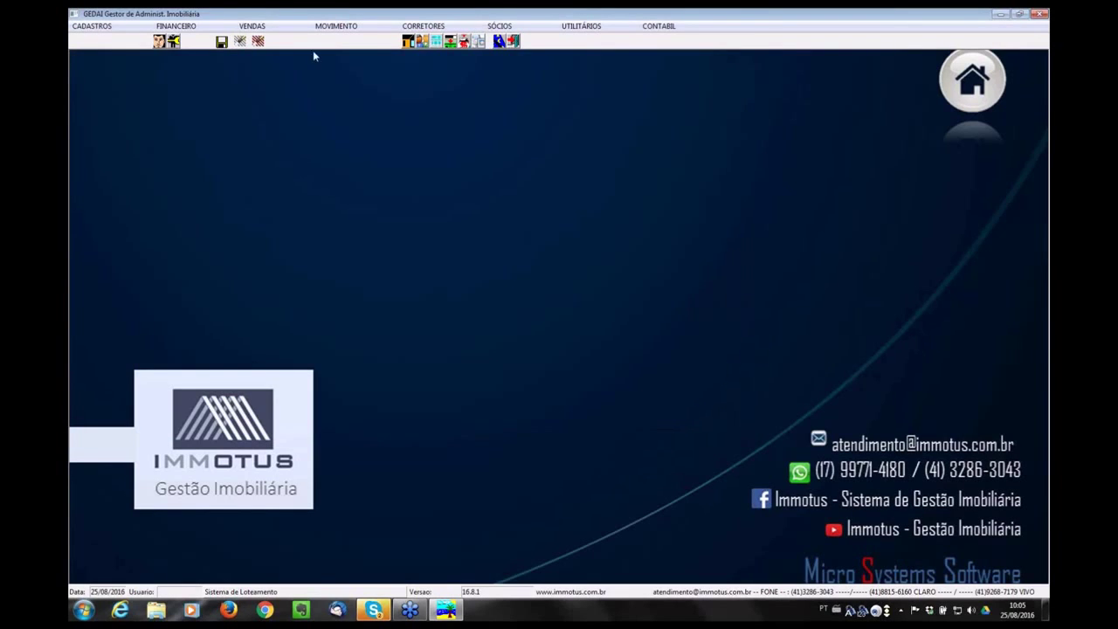
left_click(92, 25)
left_click(109, 52)
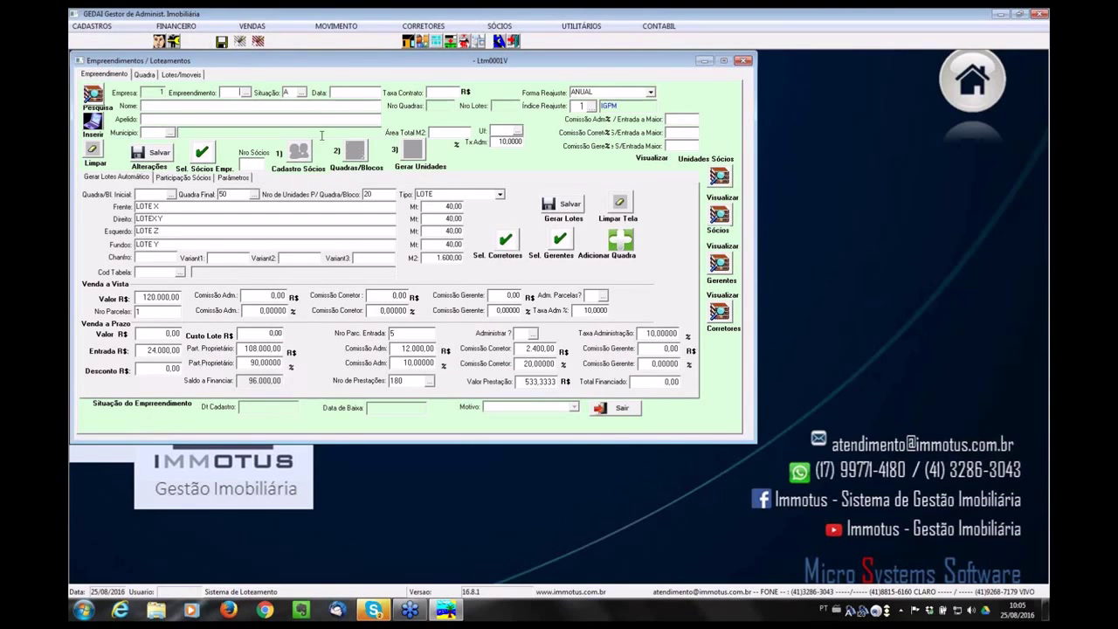
Start a new subdivision named LOTEAMENTO NOVA LONDRINA with the short name NOVA LONDRINA.
key("Return")
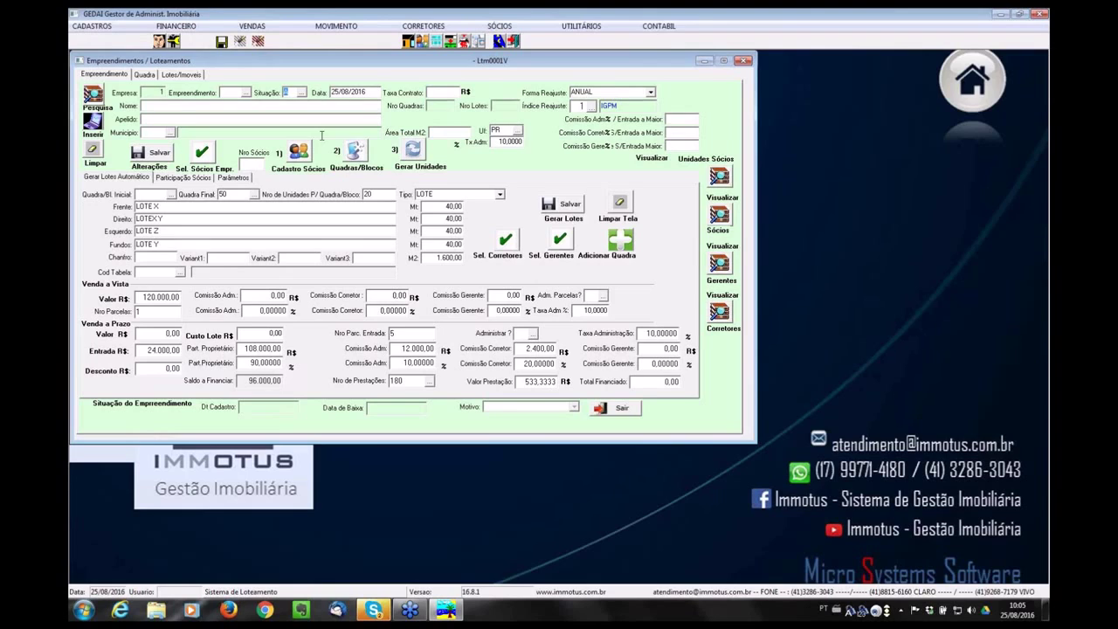
key("Return")
key("Return")
type("LOTEAMENTO NOVA LONDRINA")
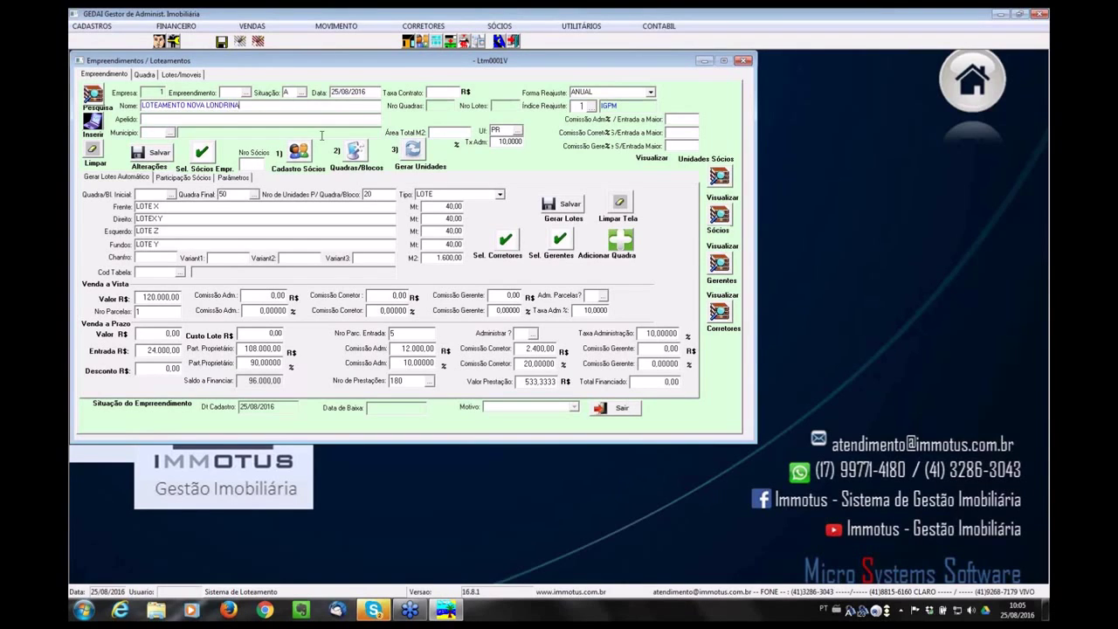
key("Tab")
type("NOVA LONDRINA")
Set the new subdivision's municipality to PIRACICABA, its state to PR and its number of partners to 1.
left_click(168, 134)
left_click(214, 259)
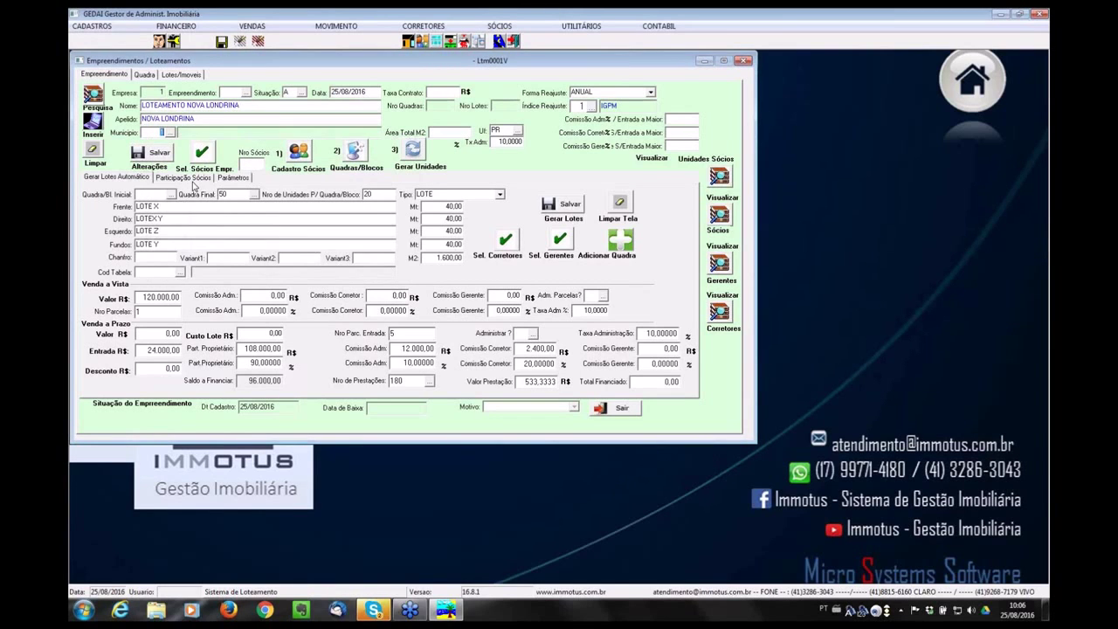
type("PR")
left_click(262, 165)
type("1")
Register the second partner in the existing partner list as the subdivision's sole partner with 100% participation, and return to the subdivision record.
left_click(298, 154)
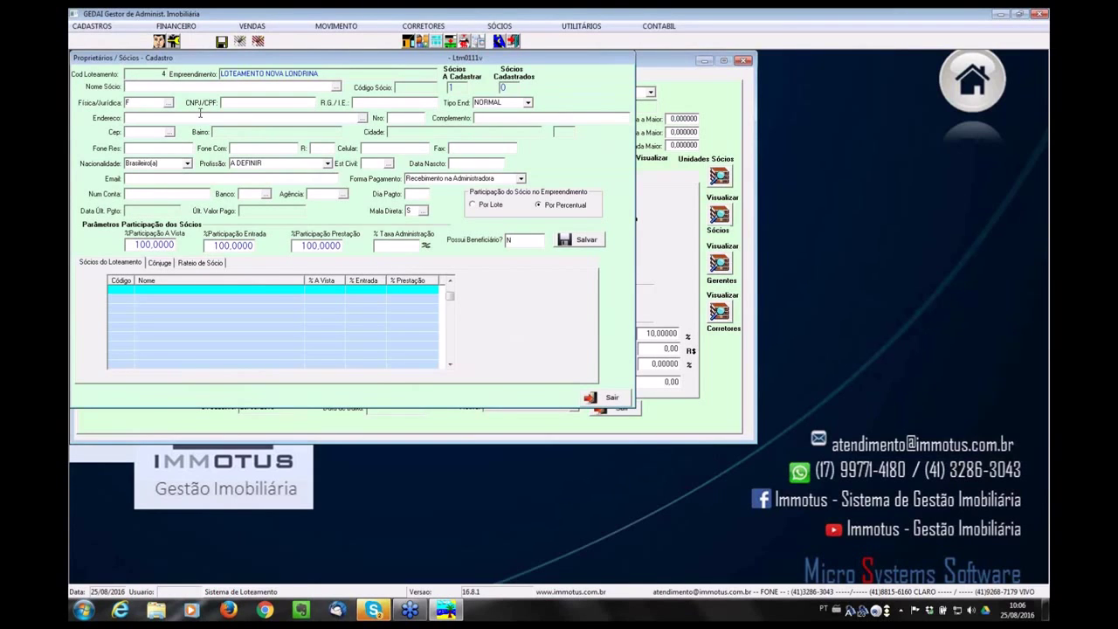
key("F5")
key("Down")
key("Down")
key("Up")
key("Up")
key("Down")
key("Down")
key("Up")
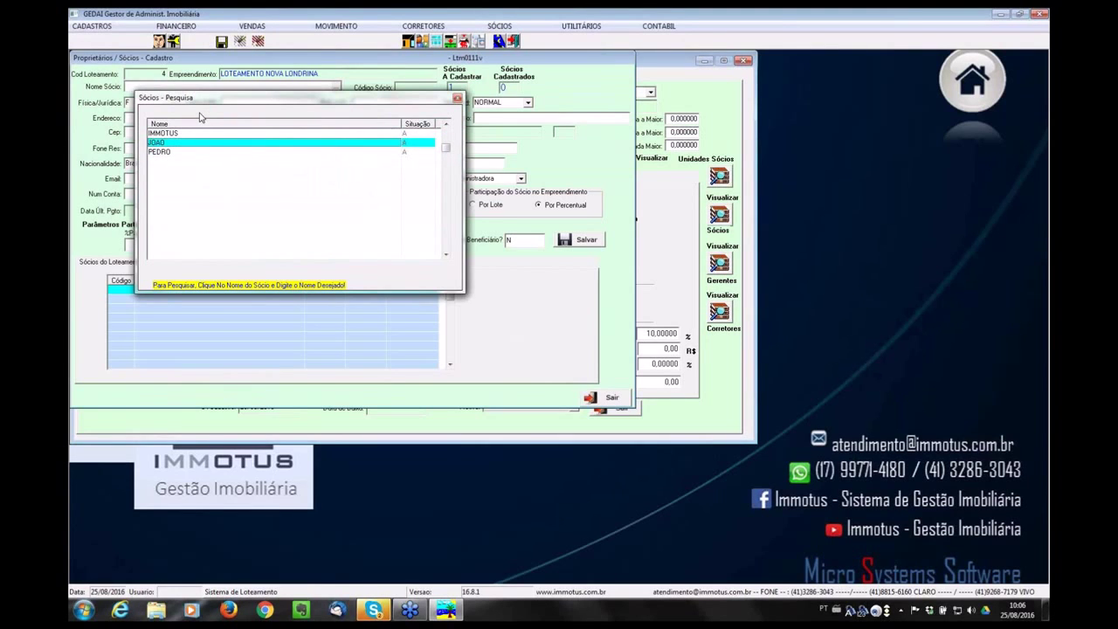
key("Return")
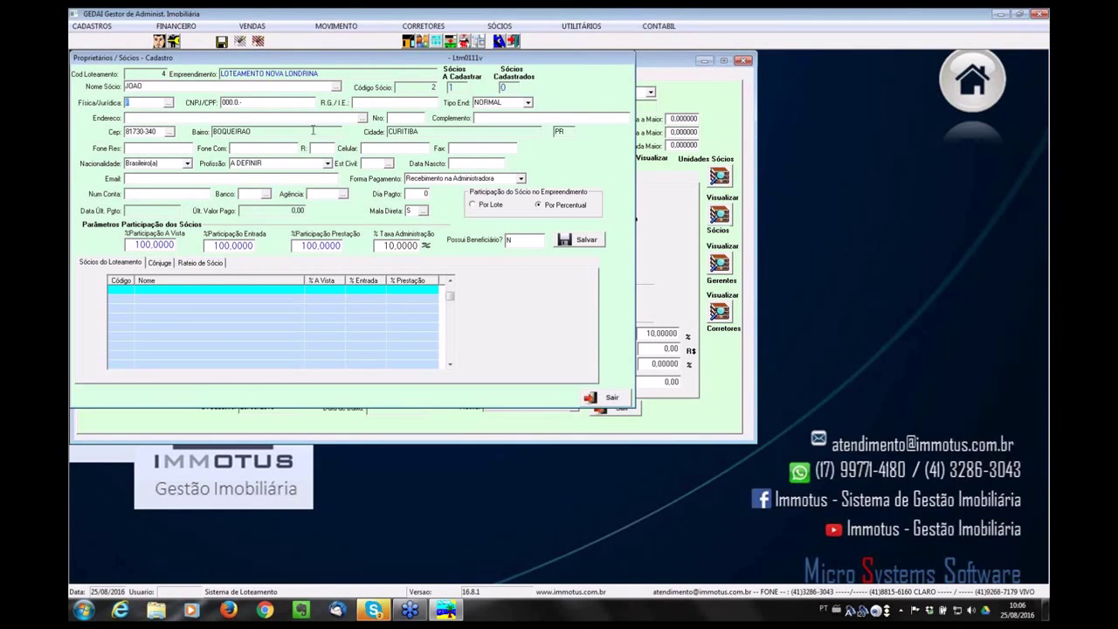
left_click(580, 242)
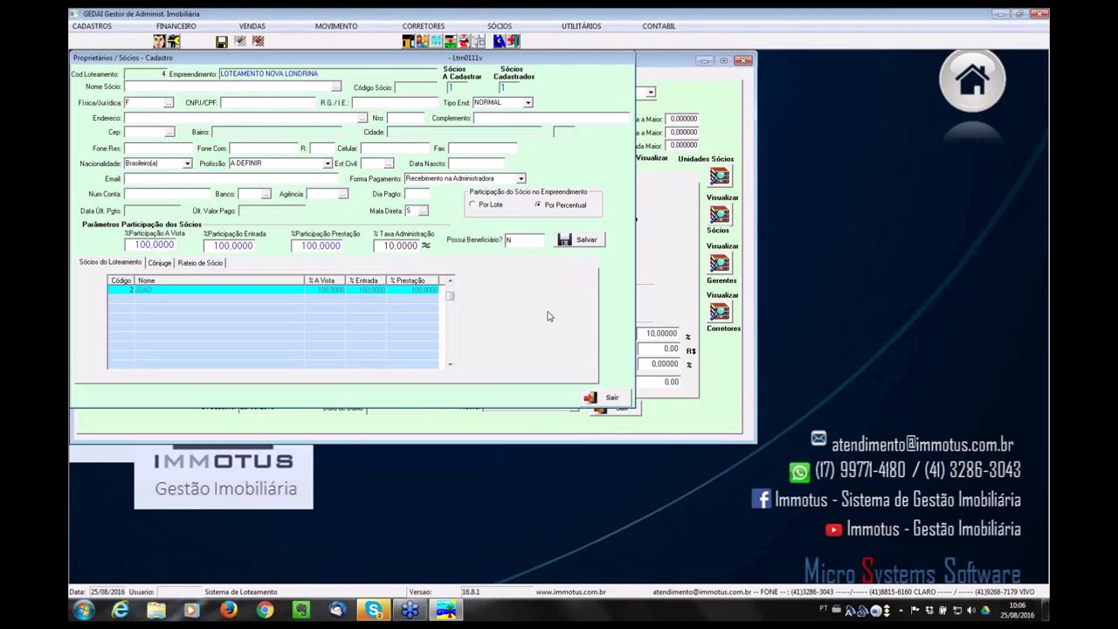
left_click(603, 397)
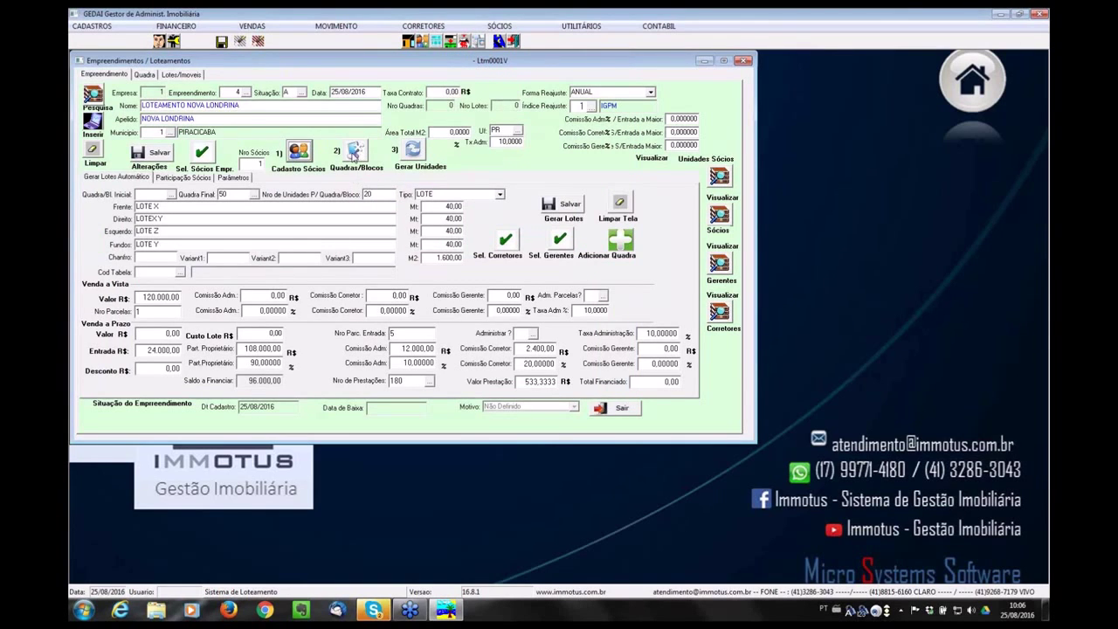
Generate 15 blocks for Loteamento Nova Londrina.
left_click(356, 152)
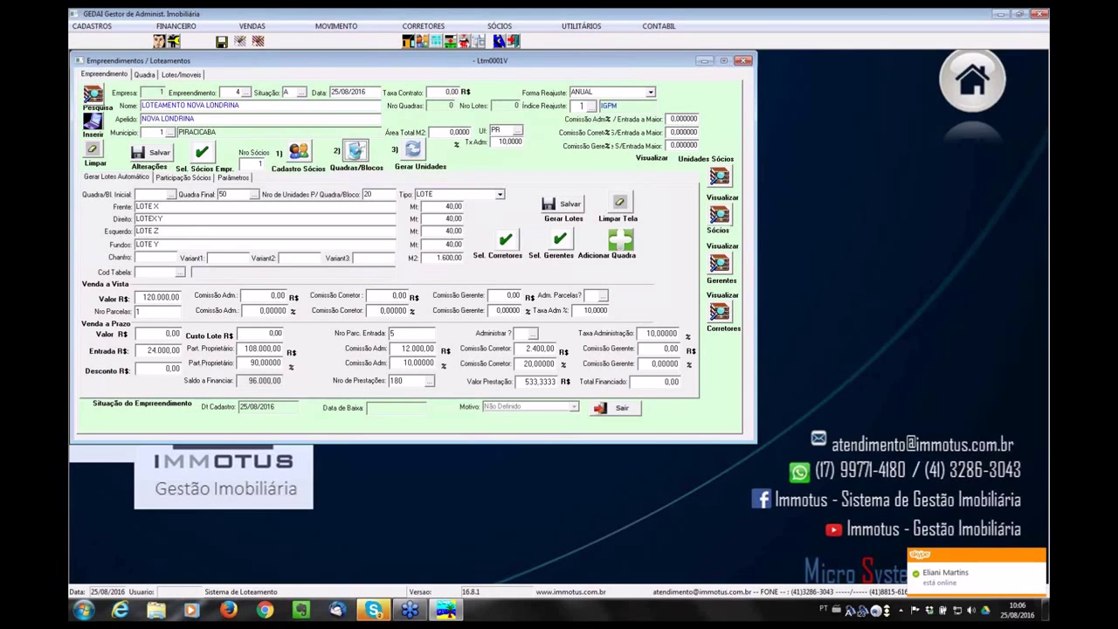
left_click(587, 348)
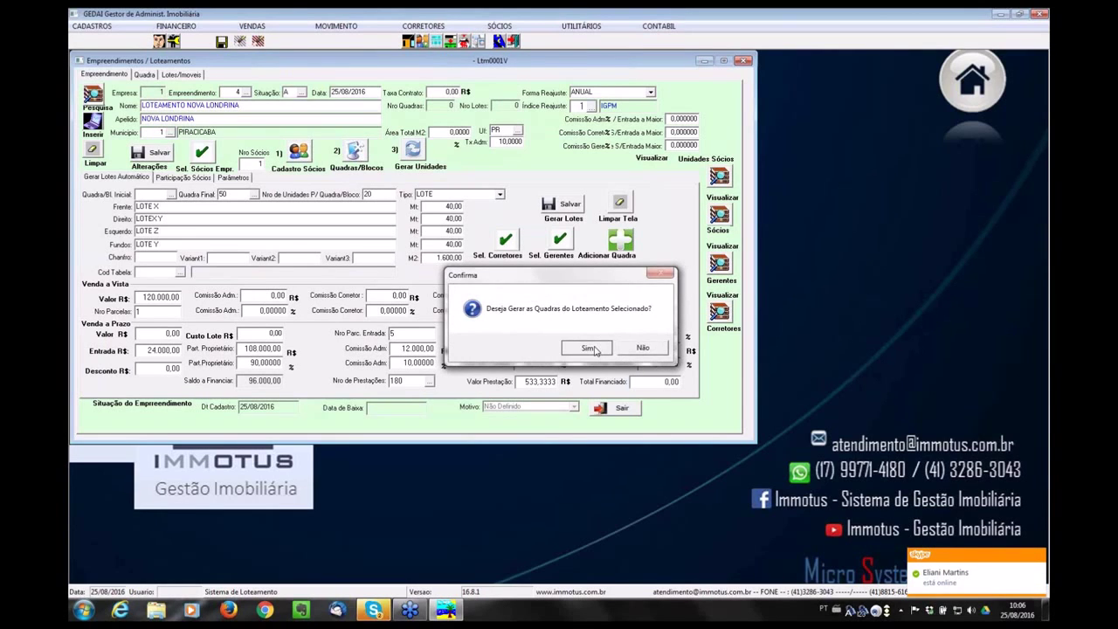
type("15")
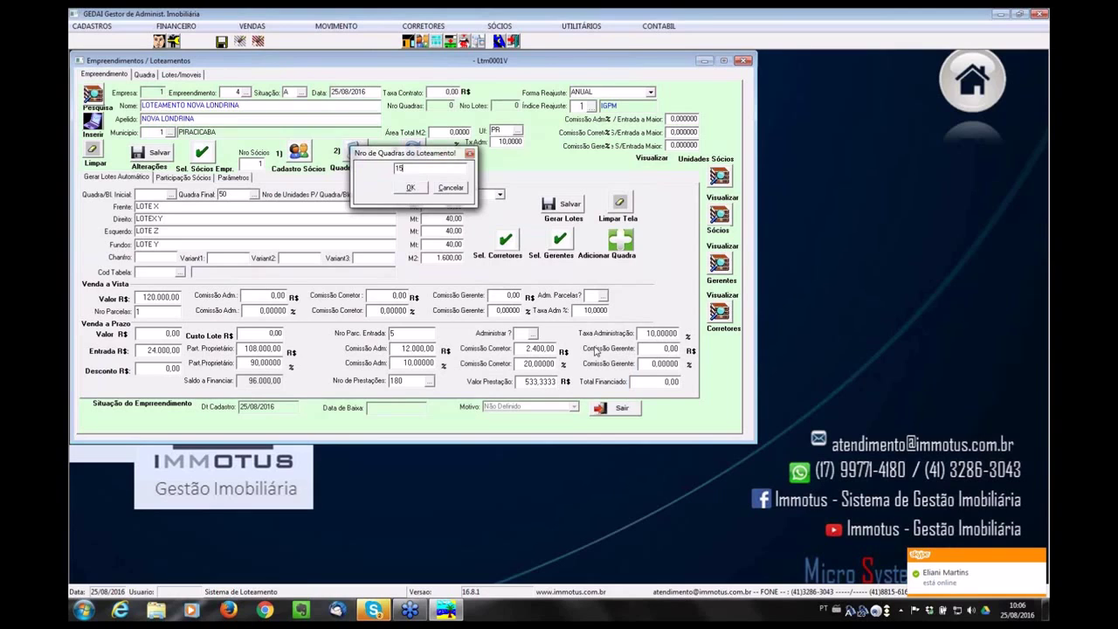
left_click(412, 189)
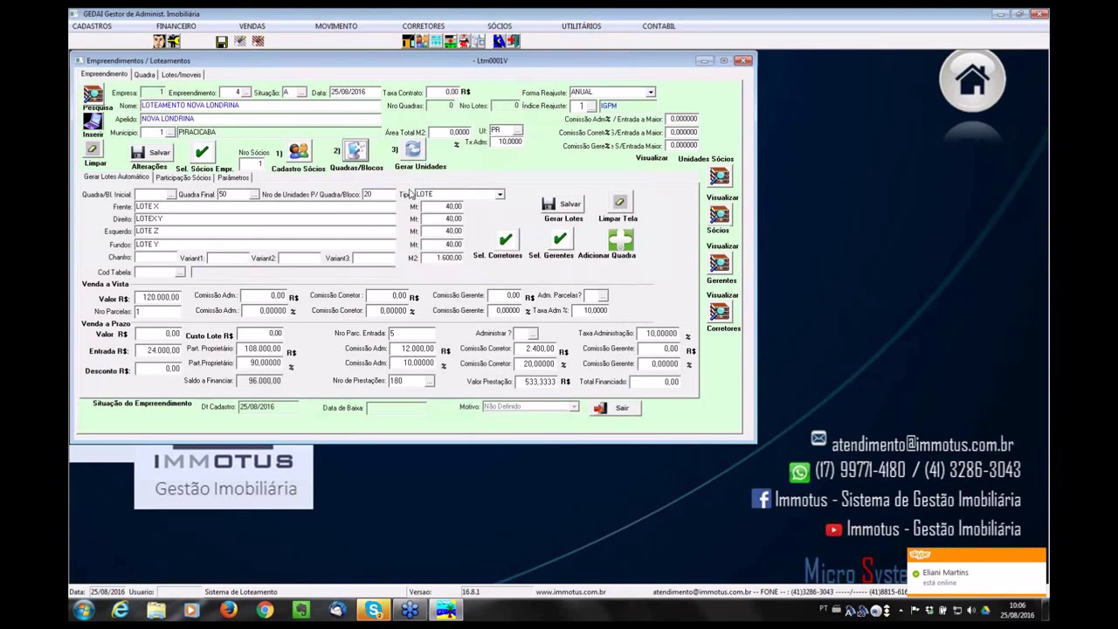
left_click(615, 348)
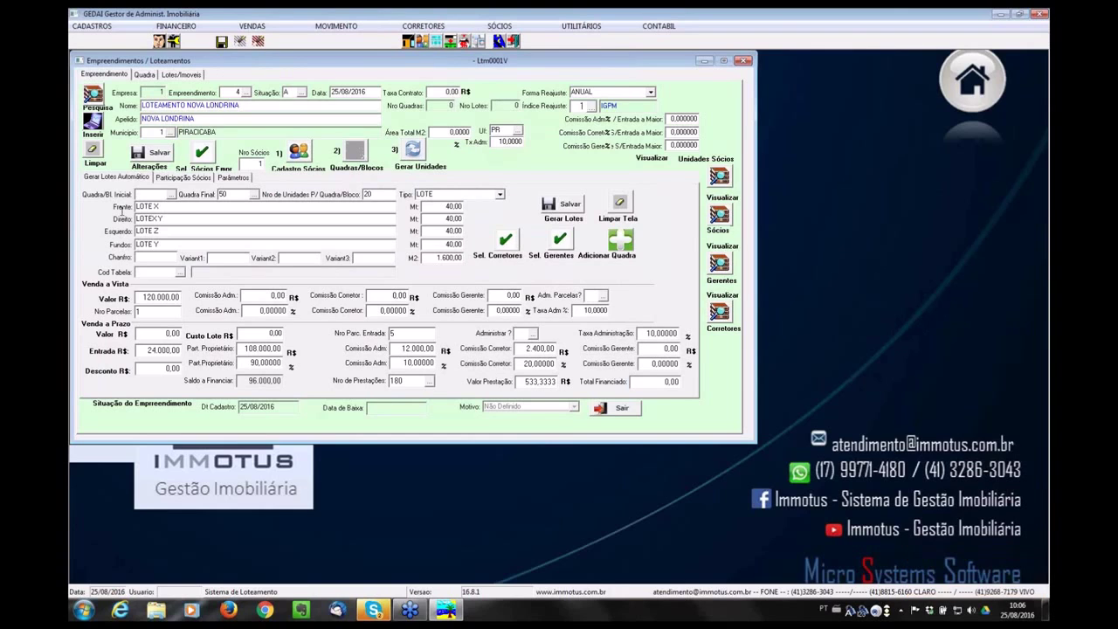
Set the block range for lot generation from block 01 to block 15.
left_click(171, 195)
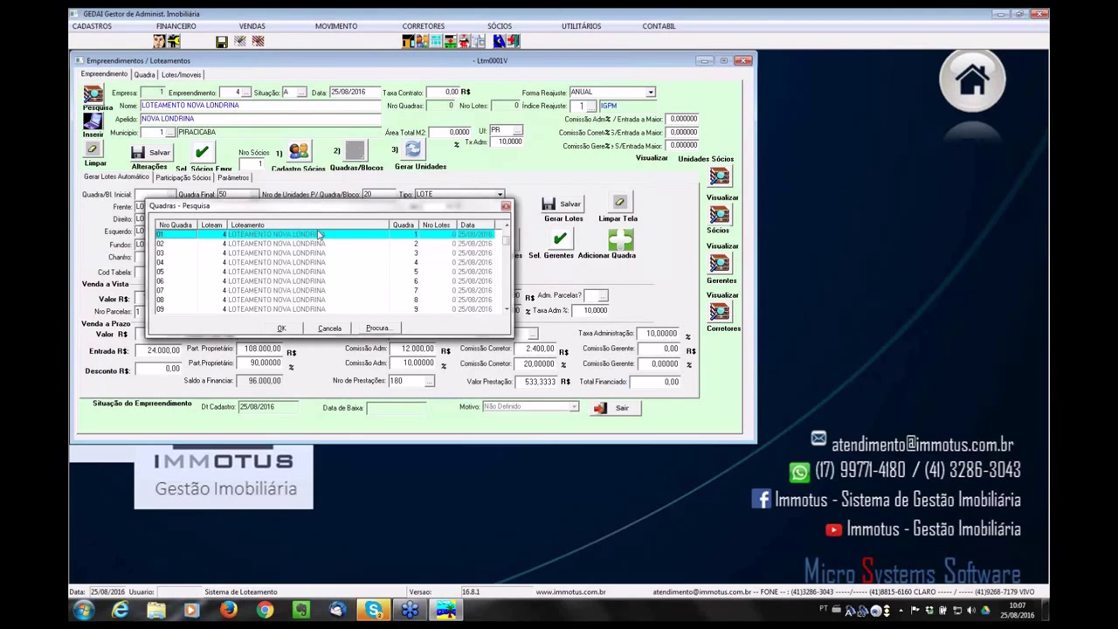
left_click_drag(507, 243, 513, 320)
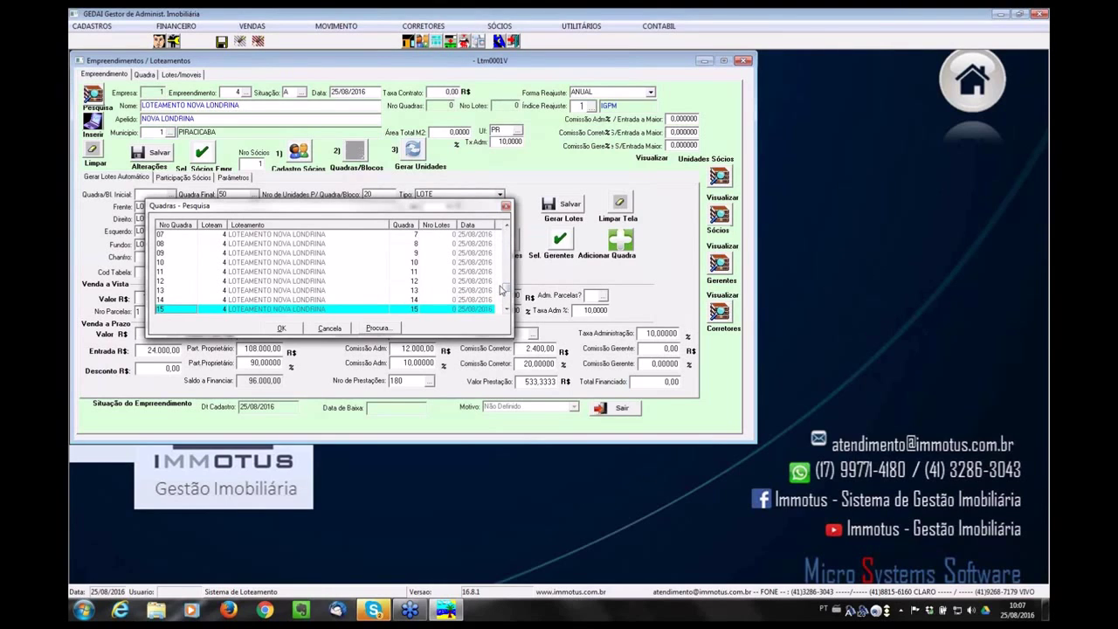
left_click_drag(506, 290, 506, 229)
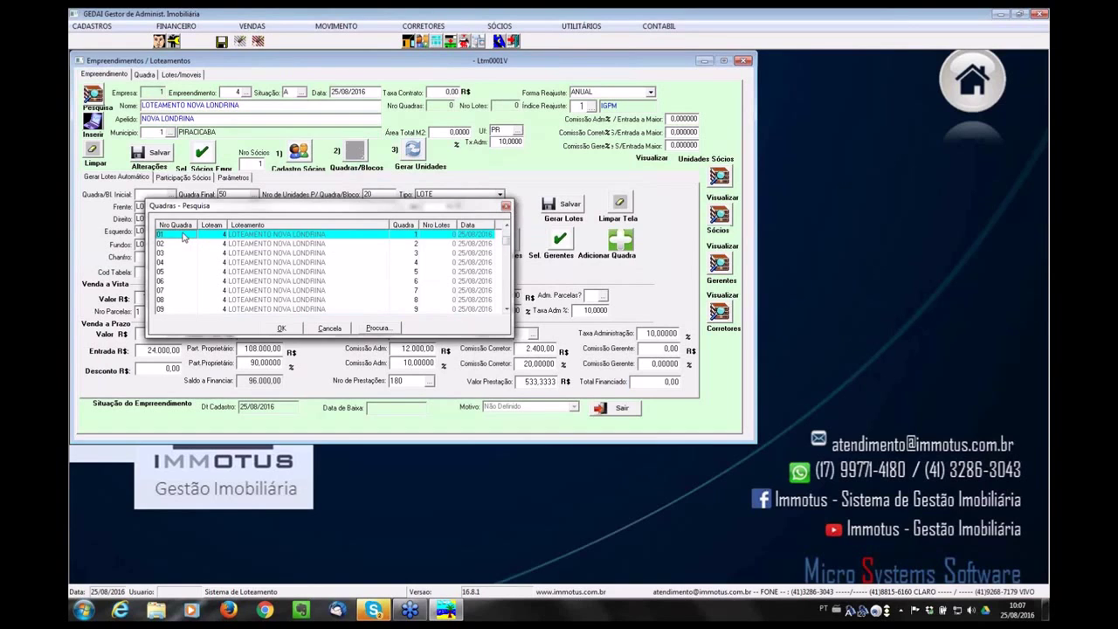
double_click(185, 235)
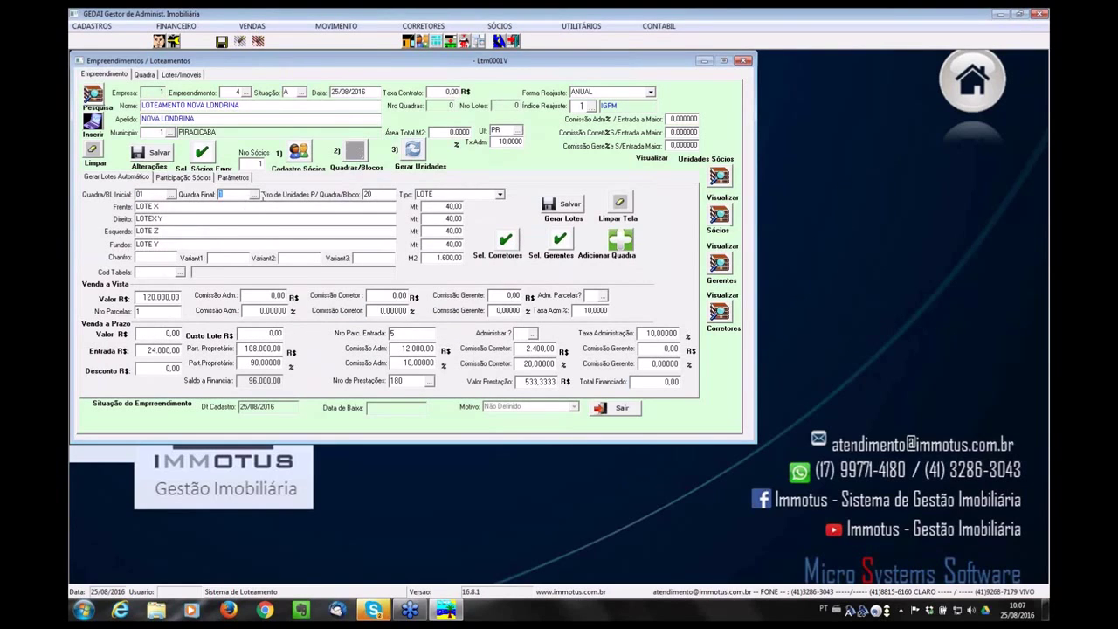
left_click(253, 194)
scroll(539, 288, "down", 14)
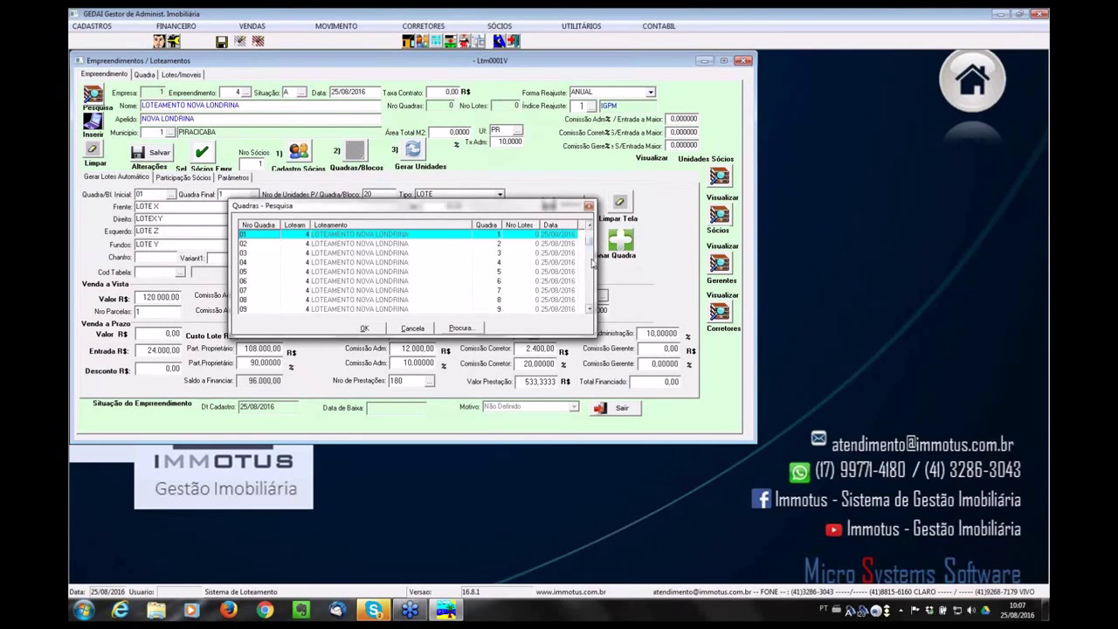
double_click(274, 311)
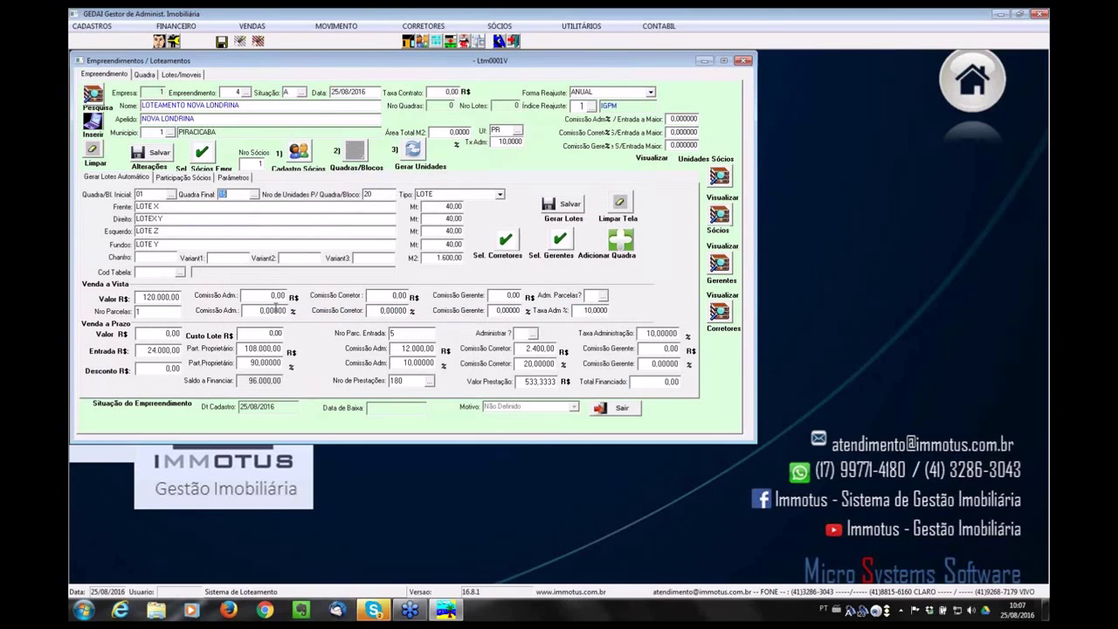
Review the units per block, lot type, boundary descriptions and dimensions in the lot generation settings.
key("Tab")
key("Tab")
key("Tab")
key("Tab")
key("Tab")
key("Tab")
key("Tab")
key("Tab")
key("Tab")
left_click(443, 258)
key("Tab")
key("Tab")
Assign the TABELA FIXA price table to the lots.
left_click(608, 349)
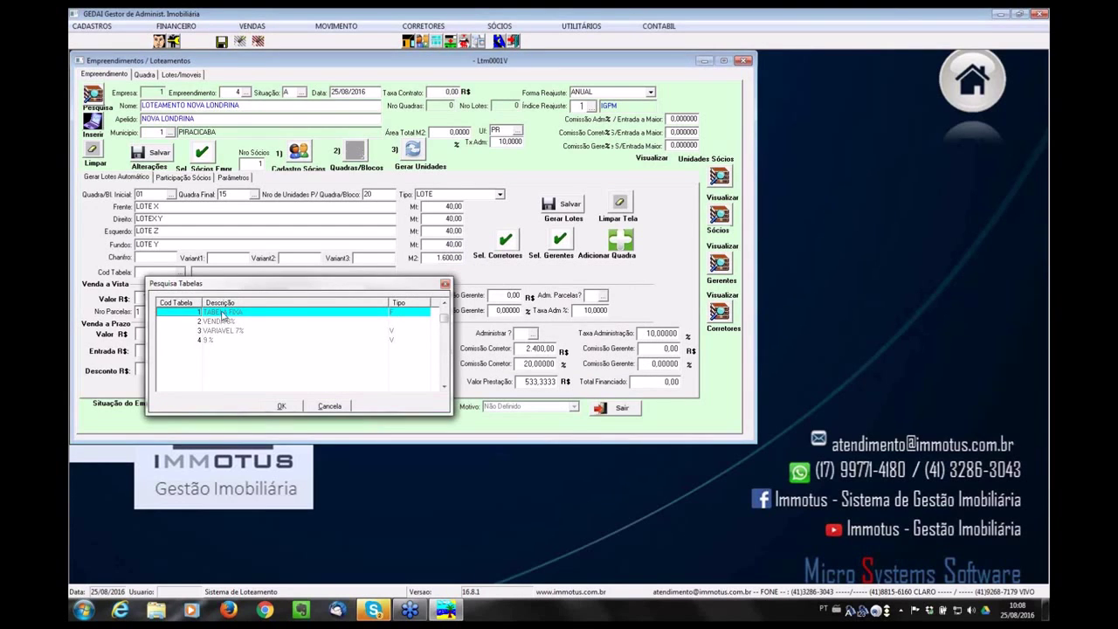
double_click(223, 315)
key("Tab")
key("Tab")
Change the lots' price table to VENDA 8%.
left_click(163, 272)
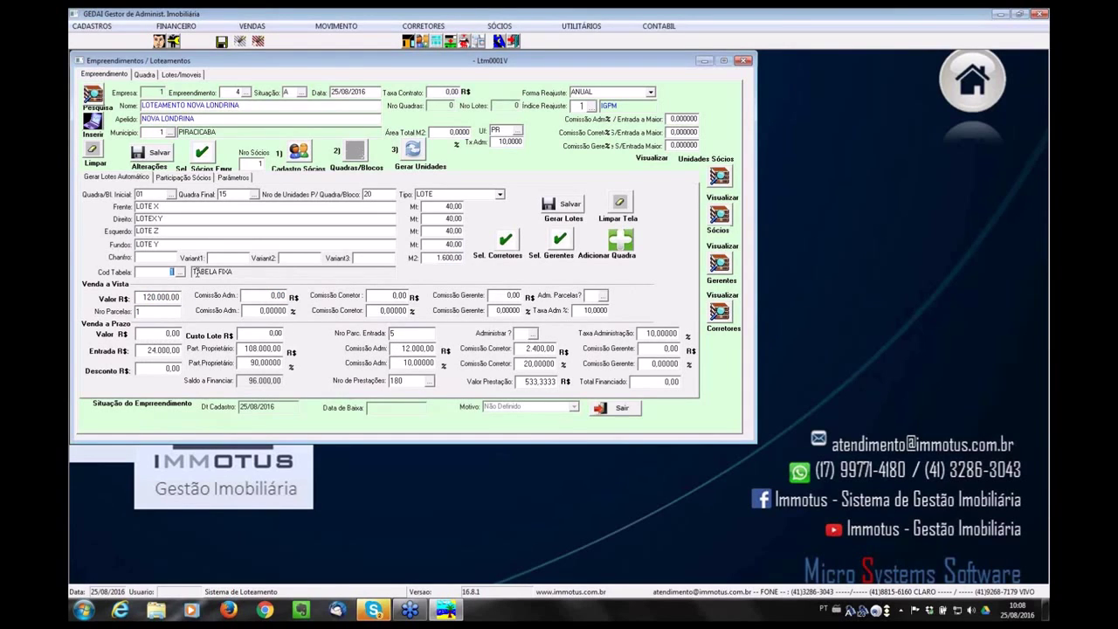
left_click(176, 273)
double_click(221, 328)
Set the cash-sale commissions to 10% administration, 20% broker and 1% manager, with installment administration set to S.
key("Tab")
key("Tab")
key("Tab")
left_click(262, 311)
type("10")
key("Tab")
type("20")
key("Tab")
type("1")
key("Tab")
type("S")
key("Tab")
key("Tab")
key("Tab")
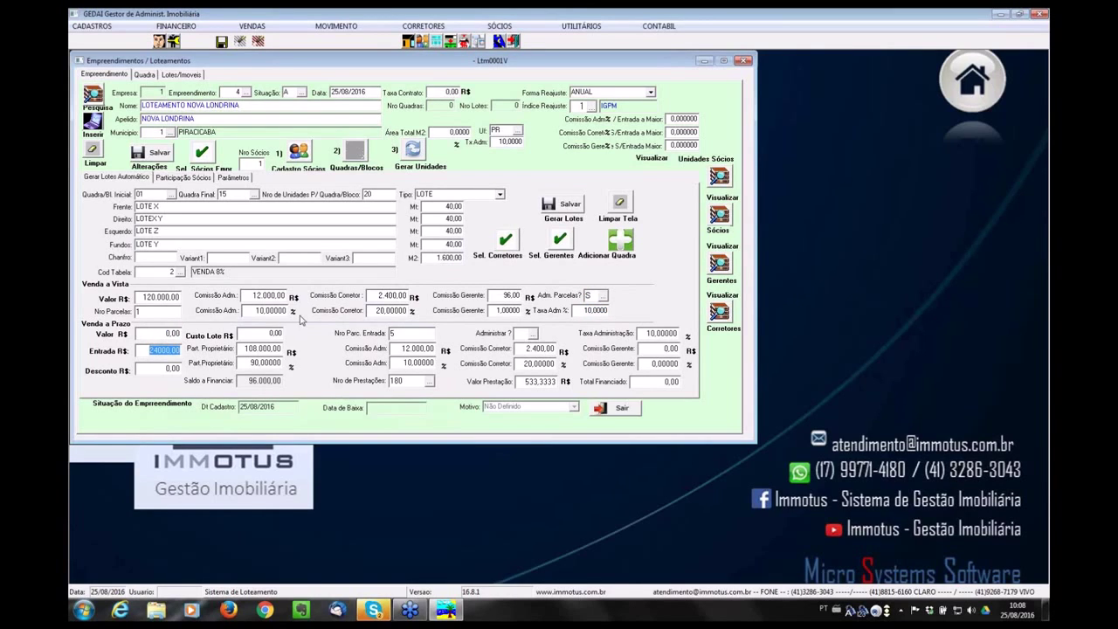
Set the installment-sale price to R$ 120.000,00 with administration S, and calculate the financing over 180 installments.
key("shift+Tab")
type("120000")
key("Tab")
key("Tab")
key("Tab")
key("Tab")
key("Tab")
key("Tab")
key("Tab")
key("Tab")
key("Tab")
key("Tab")
key("Tab")
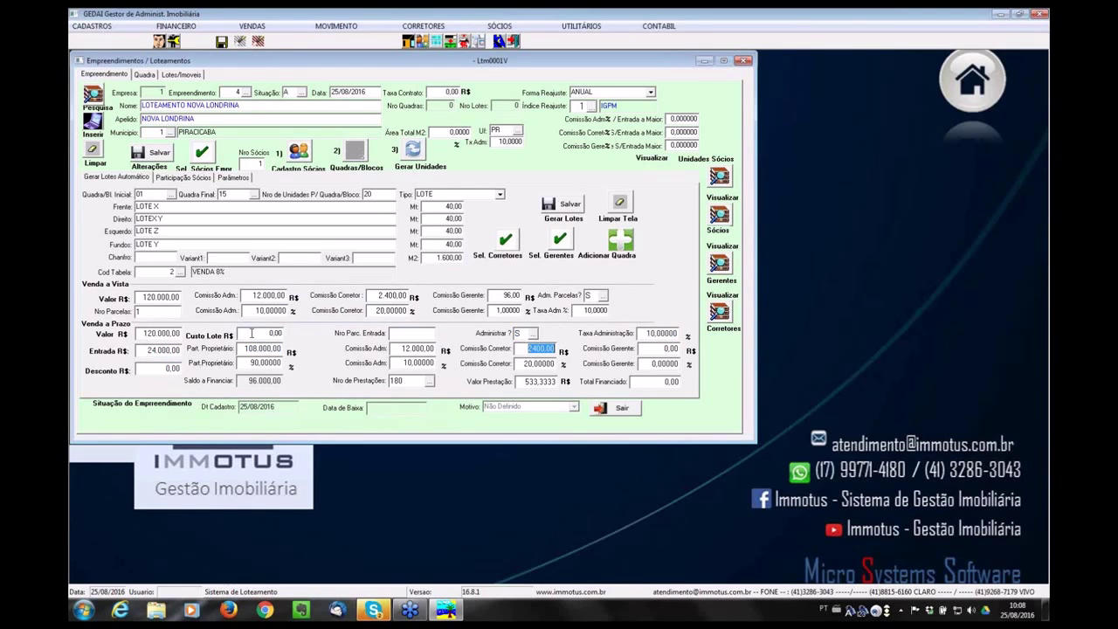
key("Tab")
key("Tab")
key("Tab")
key("Tab")
key("Tab")
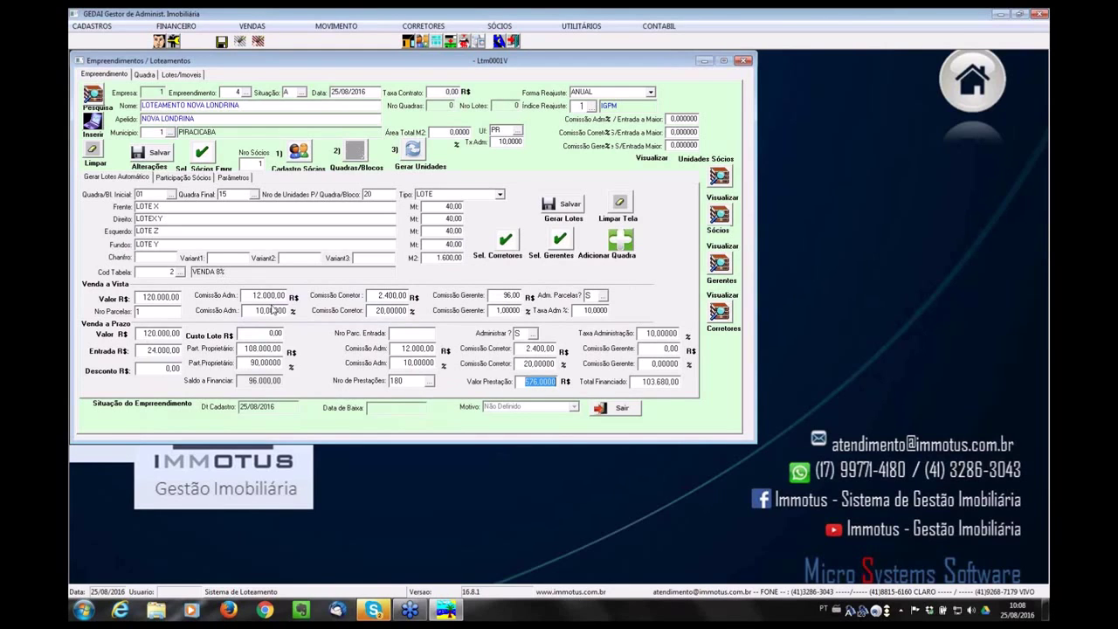
Generate the lots for blocks 01 to 15 and confirm the process.
left_click(569, 204)
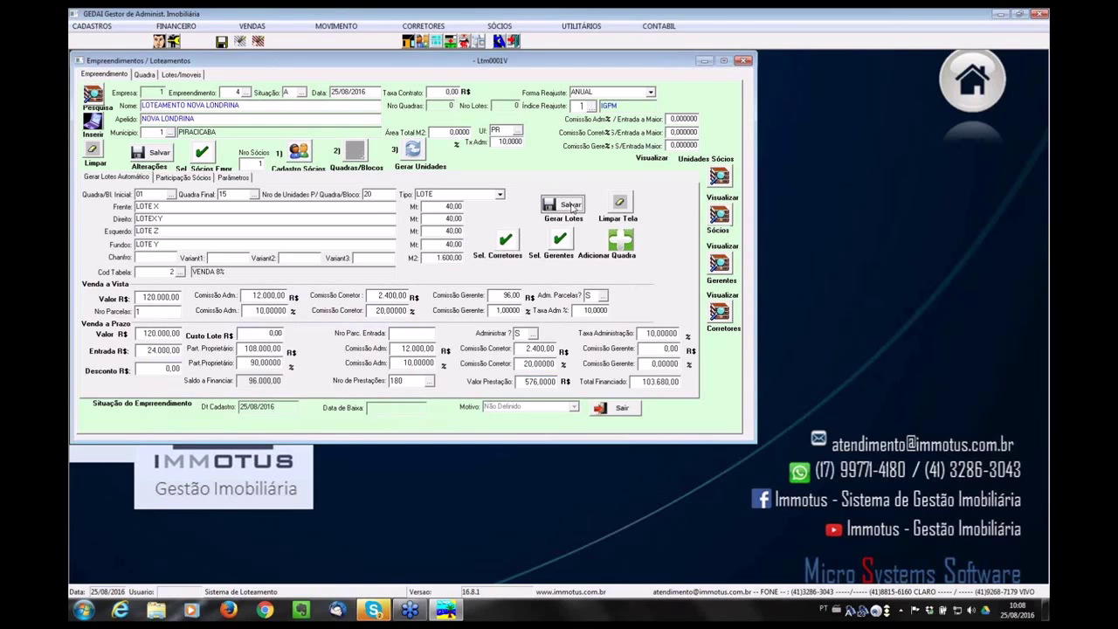
left_click(632, 348)
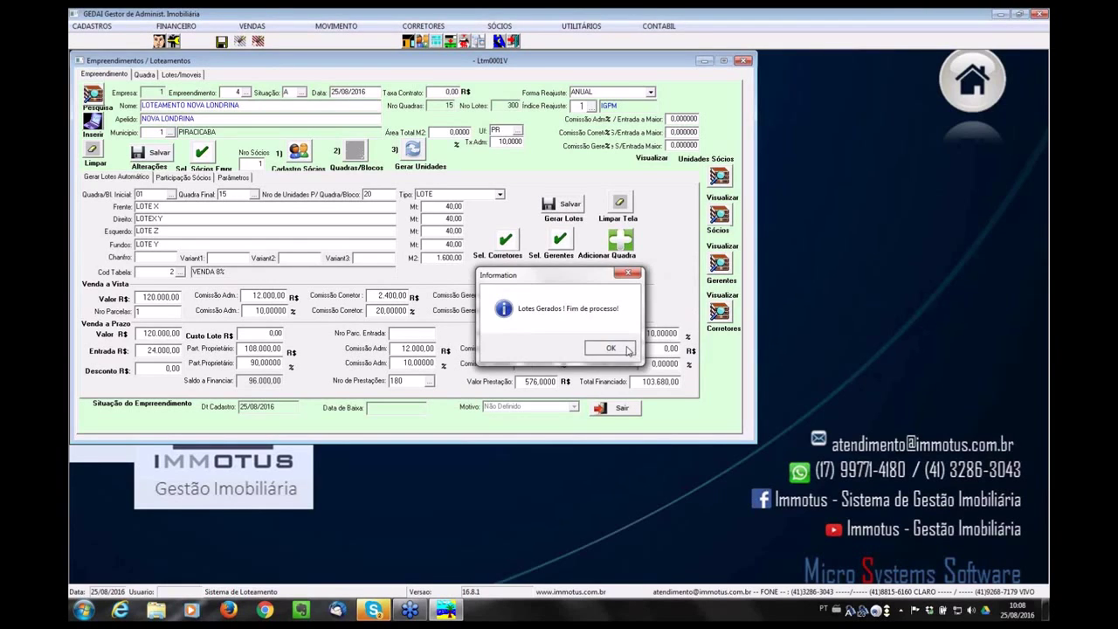
left_click(611, 349)
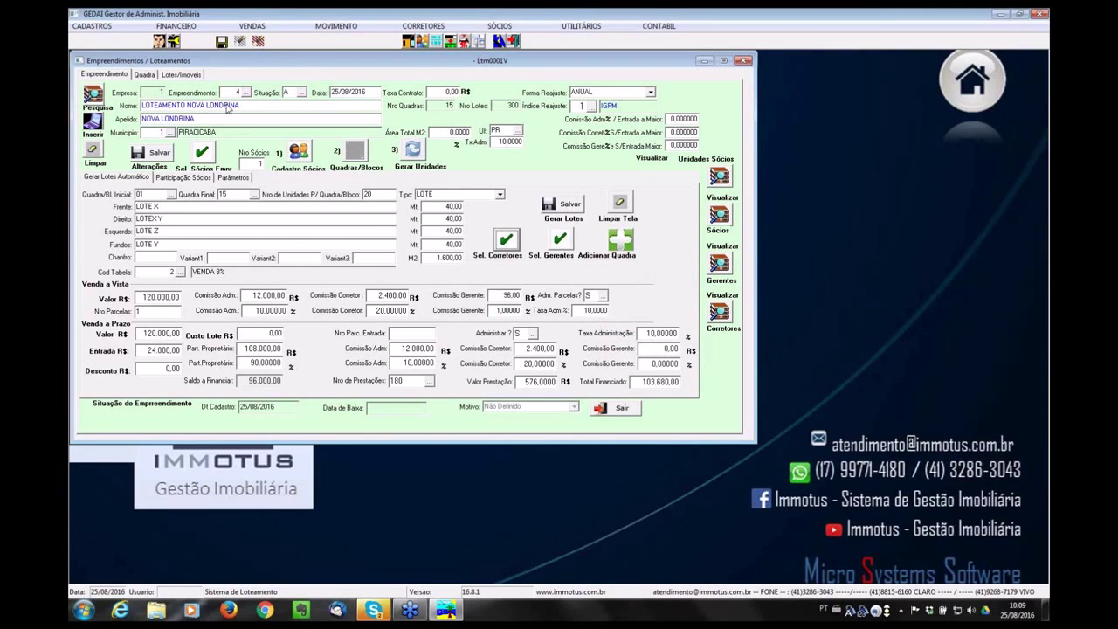
Open the record of lot 01 in block 02 of Loteamento Nova Londrina.
left_click(189, 75)
left_click(170, 120)
left_click(194, 118)
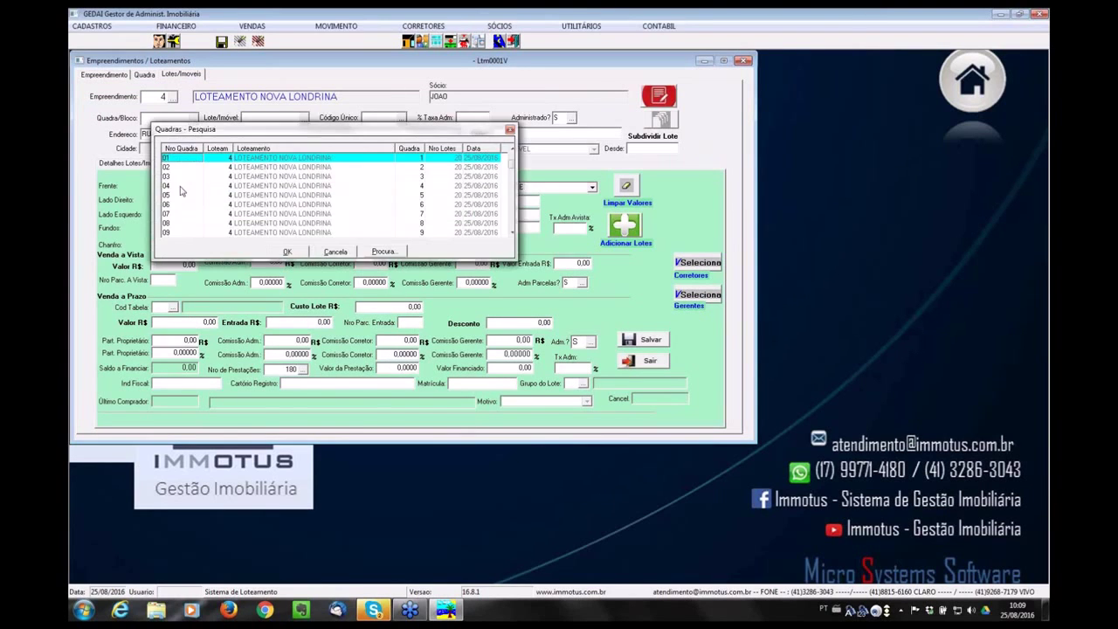
double_click(179, 167)
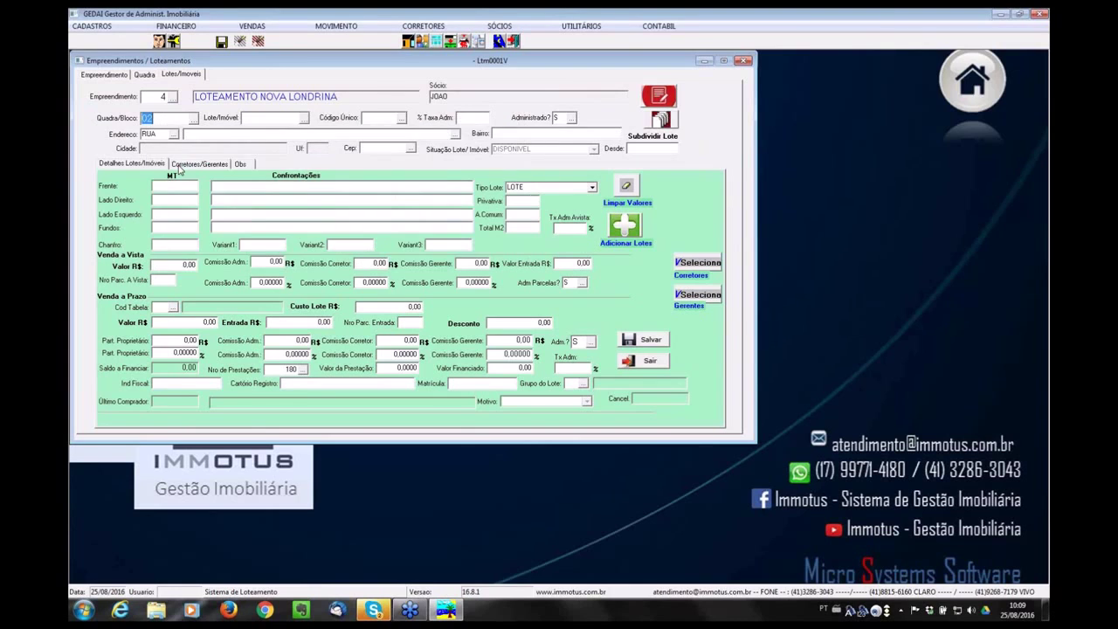
left_click(304, 117)
double_click(314, 172)
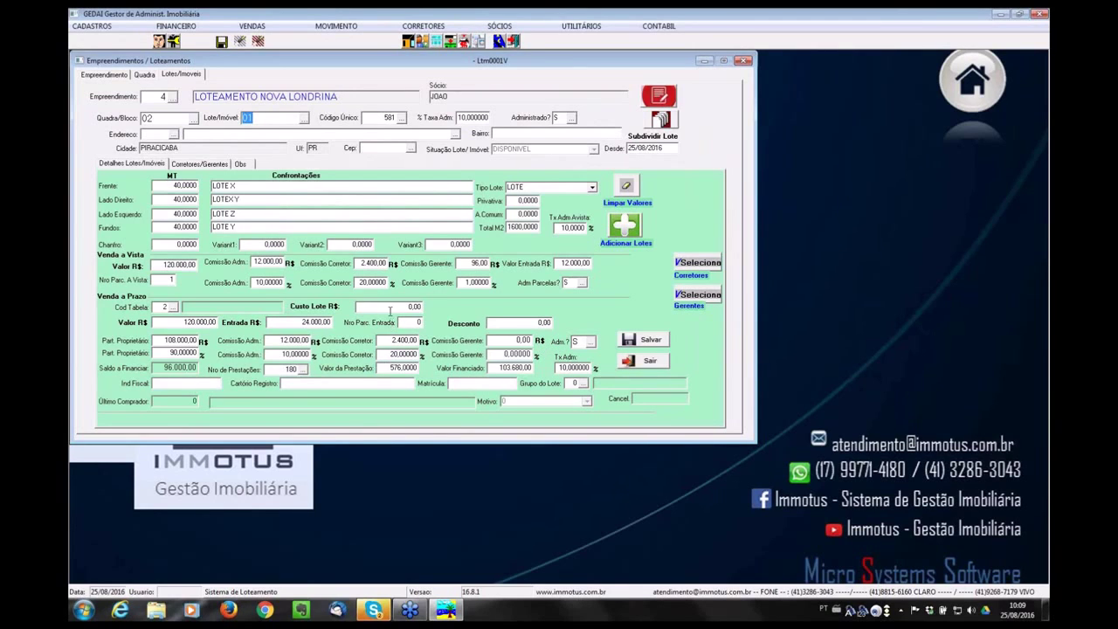
Set the lot's installment-sale value to R$ 100.000,00 and save the lot.
left_click(175, 322)
type("10.0")
type("00")
key("Tab")
left_click(174, 322)
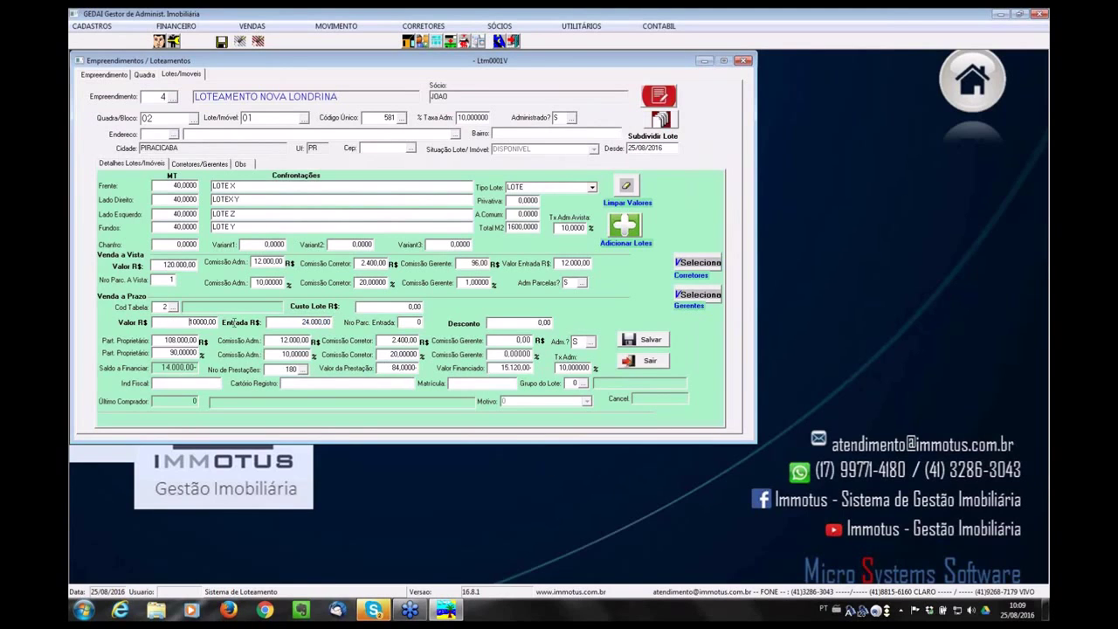
type("100.000")
key("Tab")
key("Tab")
left_click(653, 342)
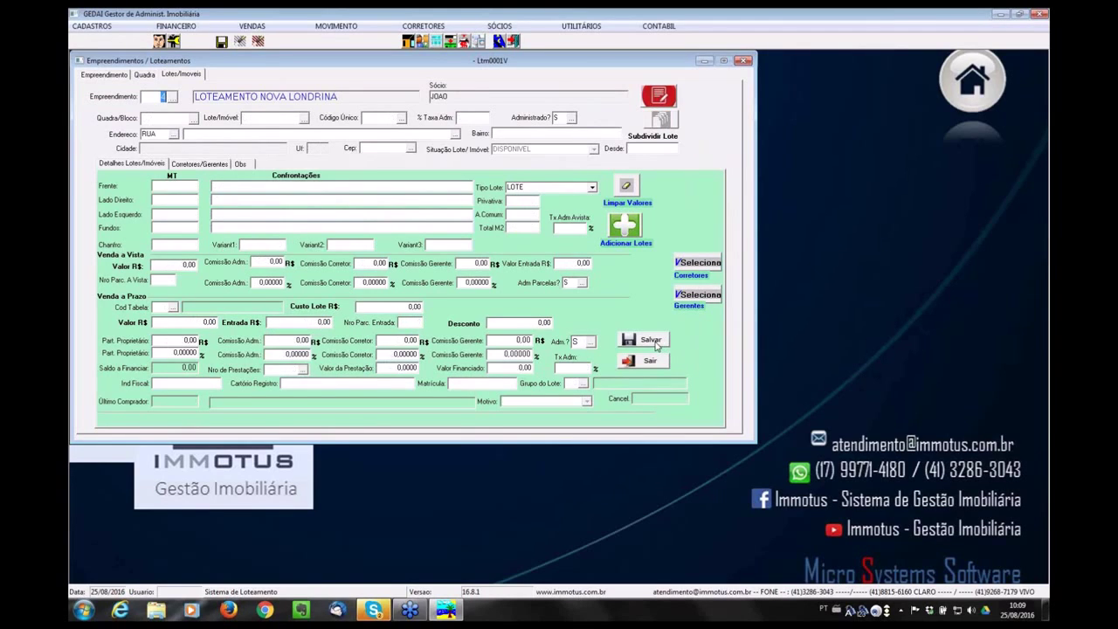
Look up the lot by its unique code 581 to check its prices, and close the subdivision registration.
left_click(377, 117)
type("581")
key("Tab")
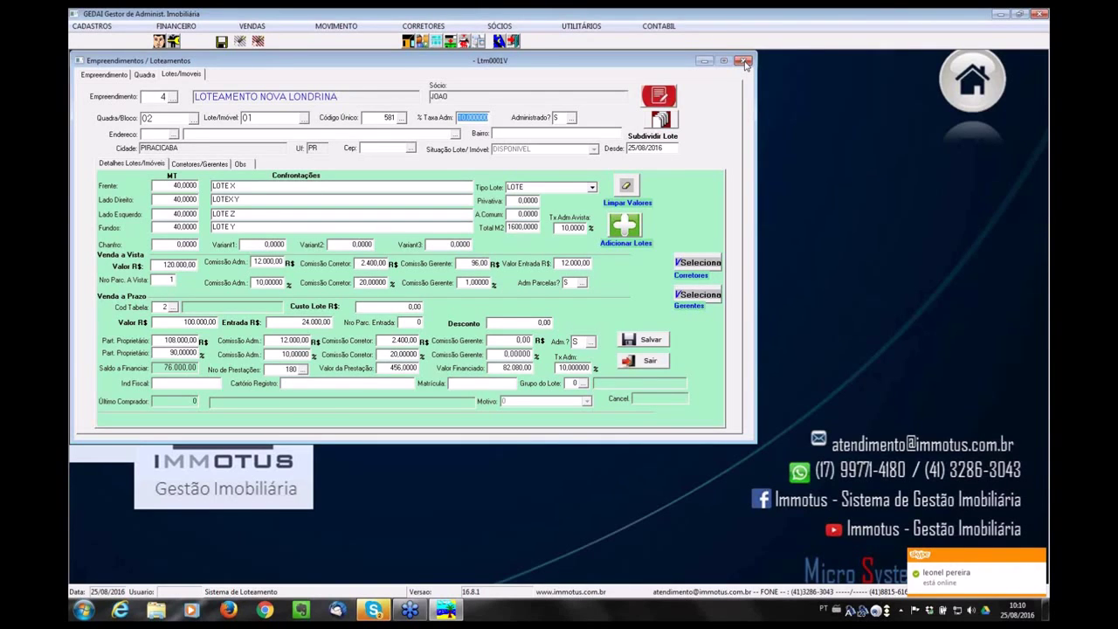
left_click(742, 61)
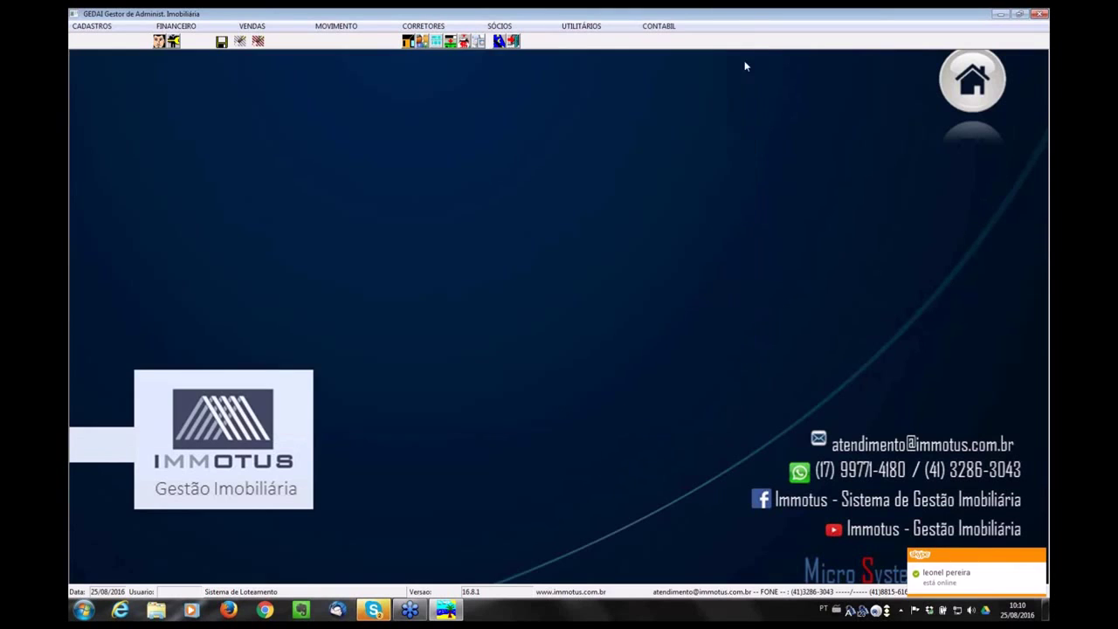
Open a purchase proposal, date it 25/08/2016 and check the list of registered clients.
left_click(250, 26)
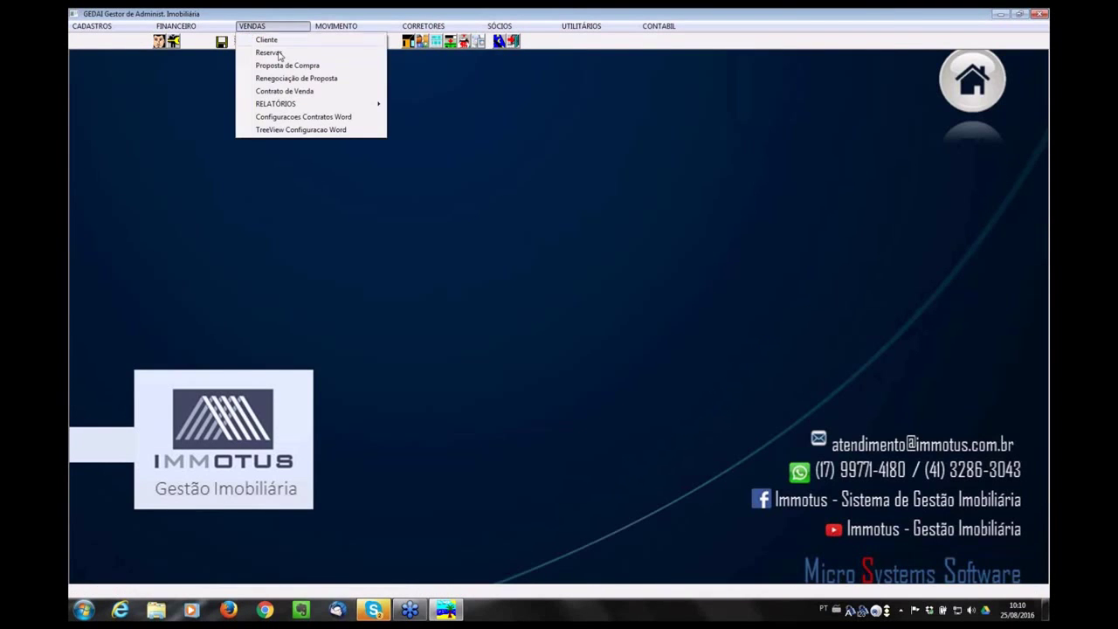
left_click(301, 67)
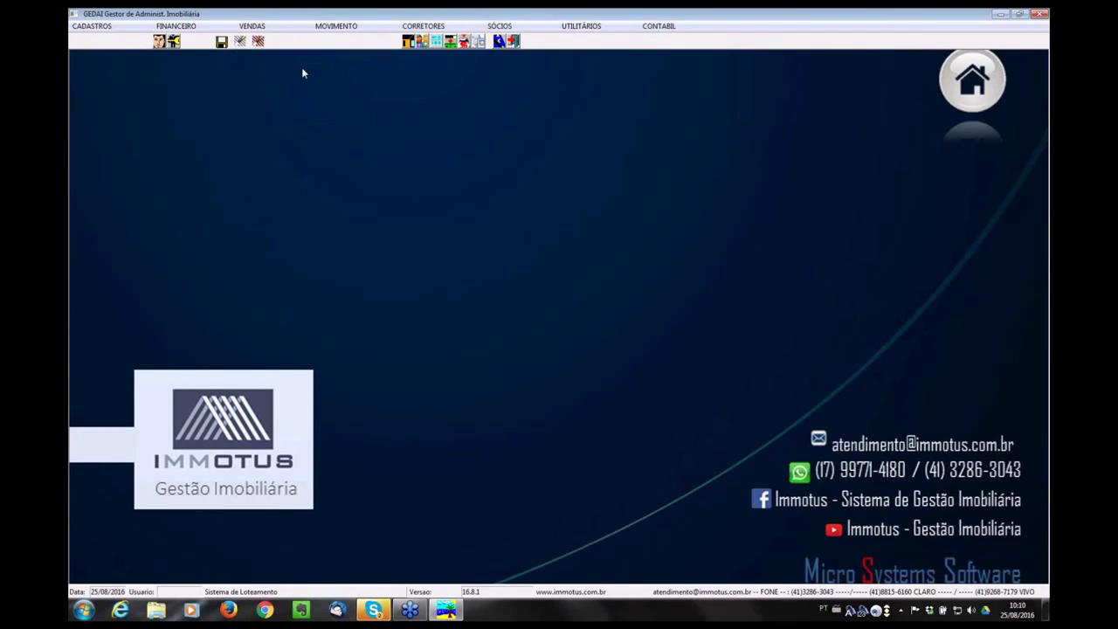
left_click_drag(321, 64, 522, 126)
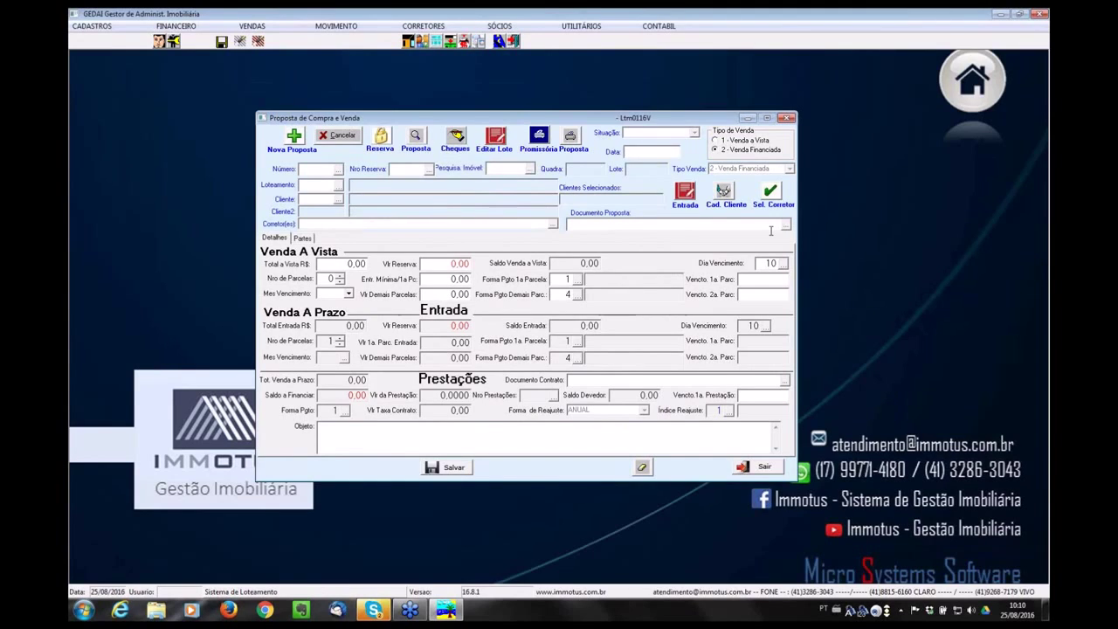
type("25082016")
key("Return")
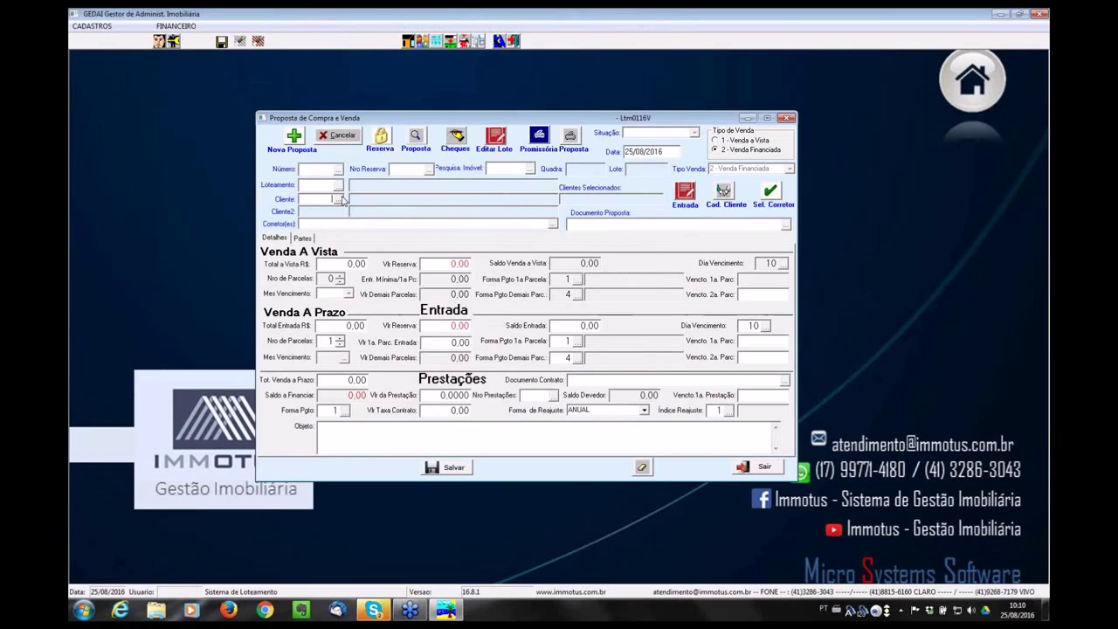
left_click(341, 200)
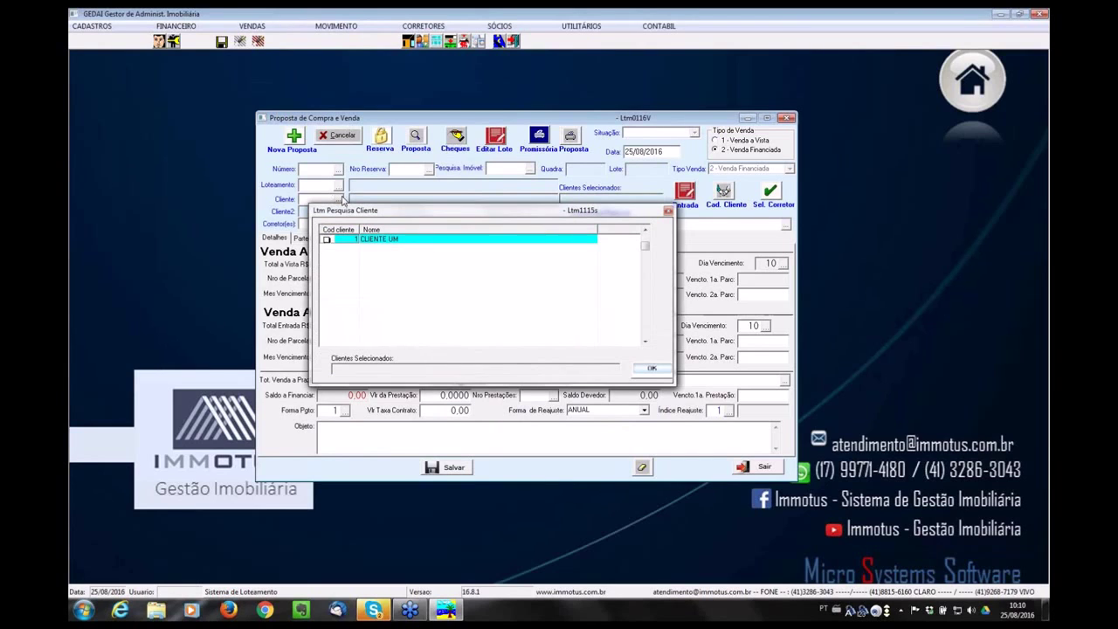
left_click(668, 212)
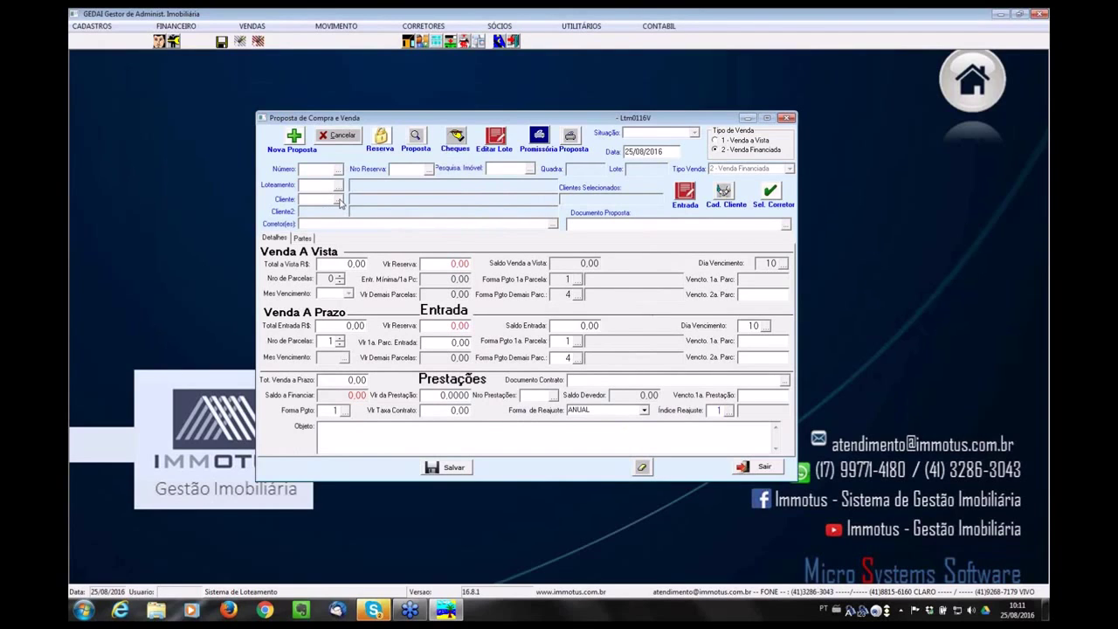
Register a new individual client with the buyer's name and a placeholder CPF number, save it and return to the proposal.
left_click(92, 26)
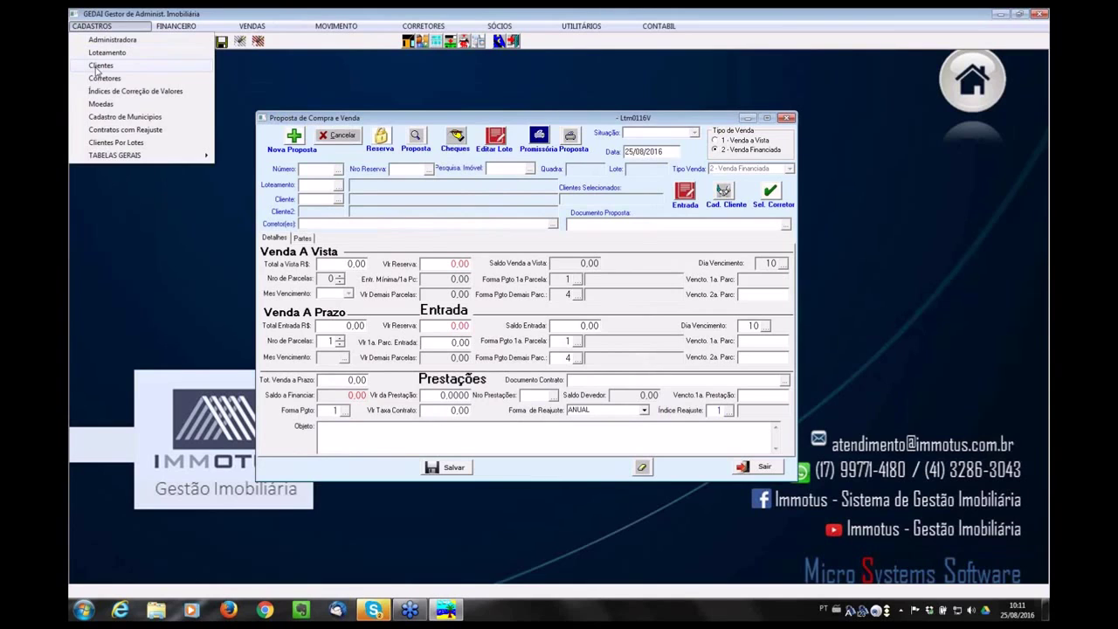
left_click(100, 66)
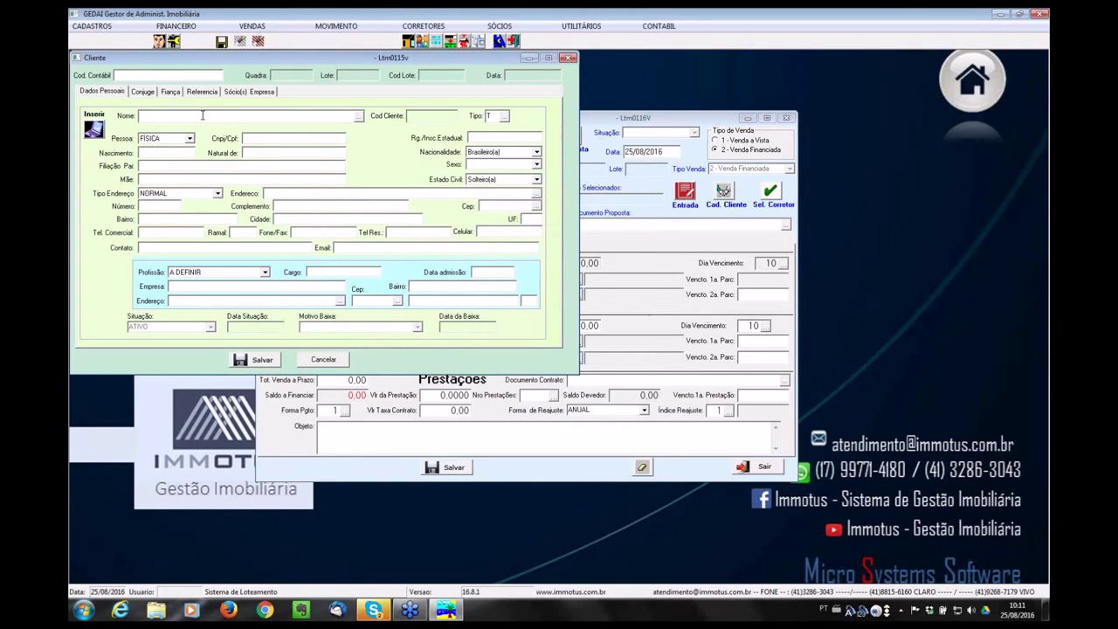
type("COPRADOR JOAO")
key("Tab")
key("Tab")
key("Tab")
type("0000")
left_click(263, 361)
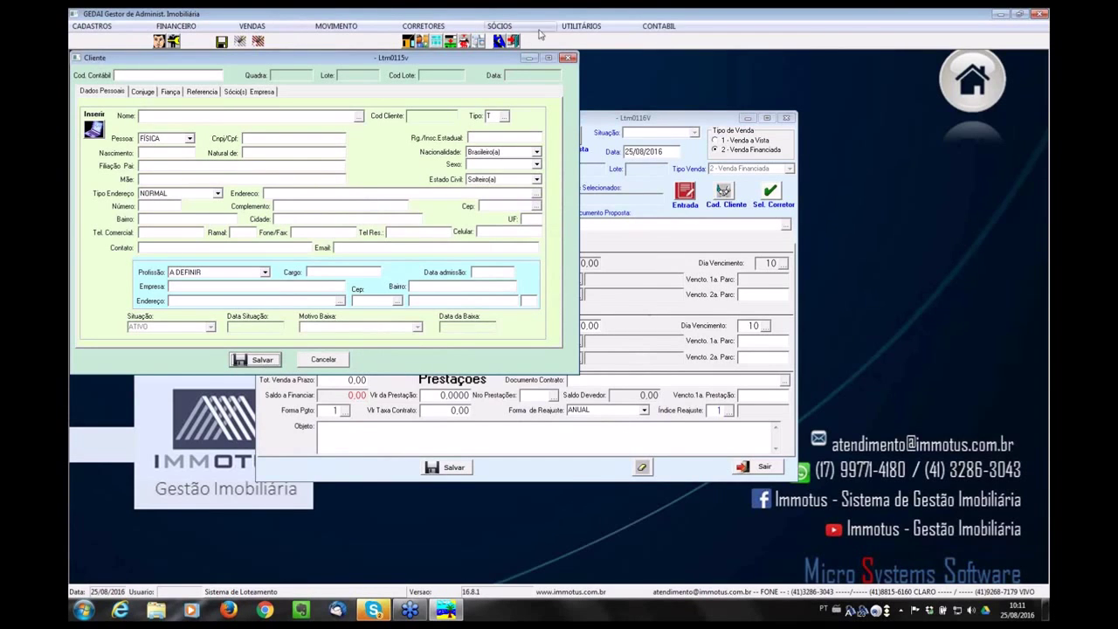
left_click(568, 58)
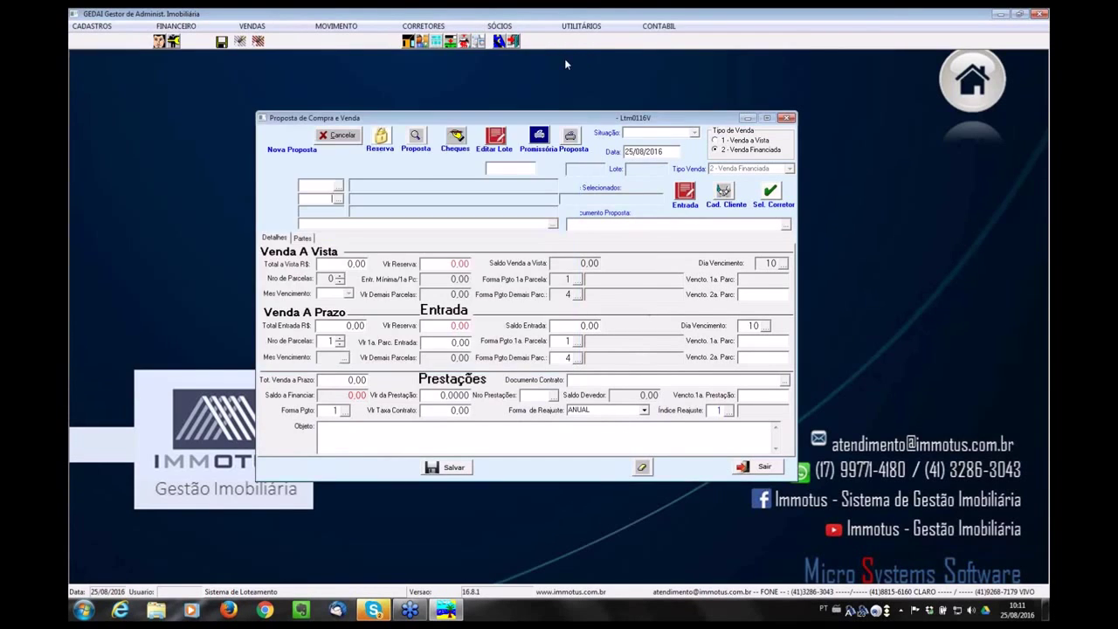
Bring up the list of registered clients to choose the proposal's buyer.
left_click(338, 199)
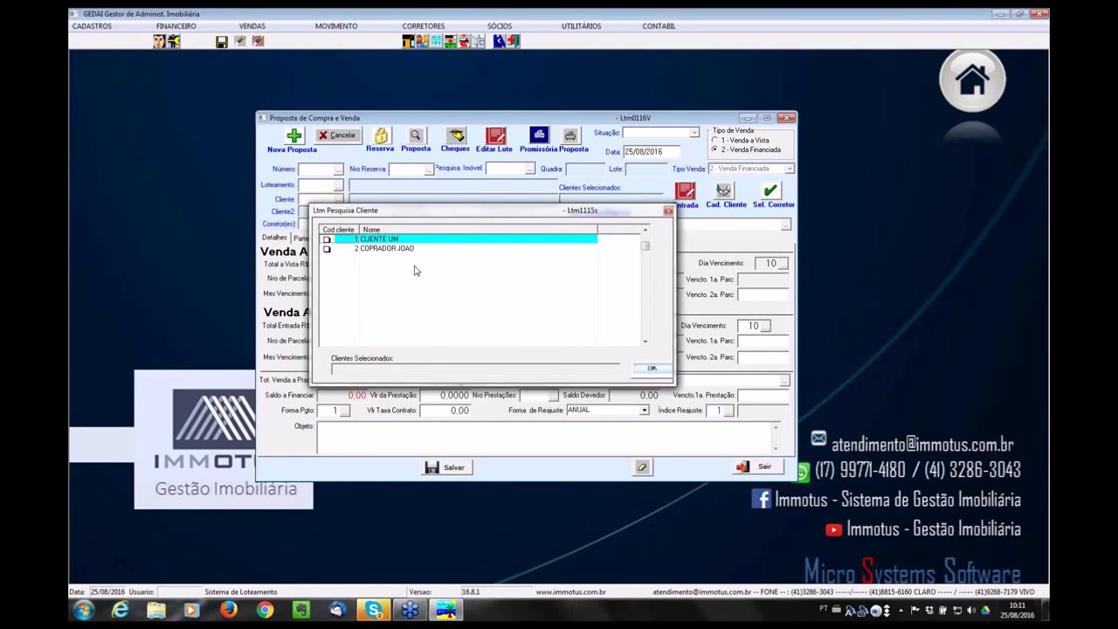